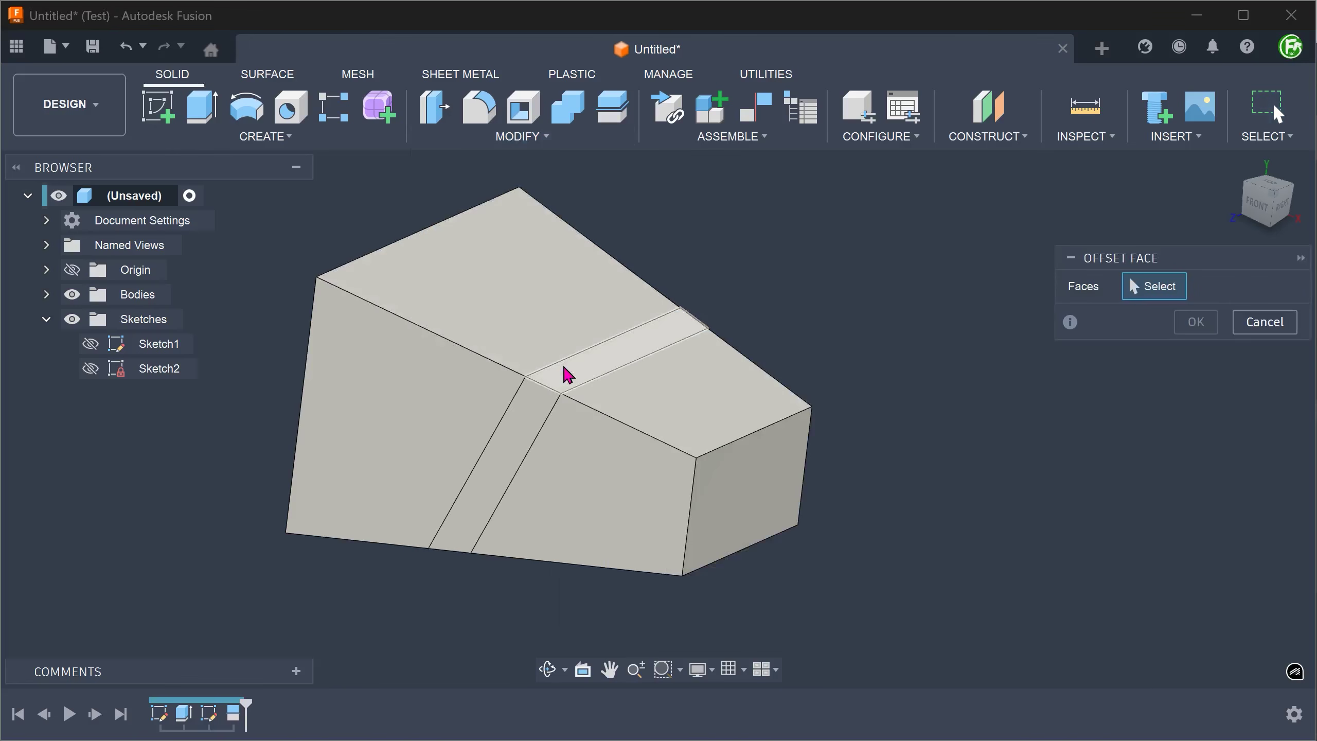
Offset the four faces of the slanted band around the block by -3 mm.
left_click(506, 443)
middle_click_drag(505, 447, 223, 269, "shift")
left_click(577, 494)
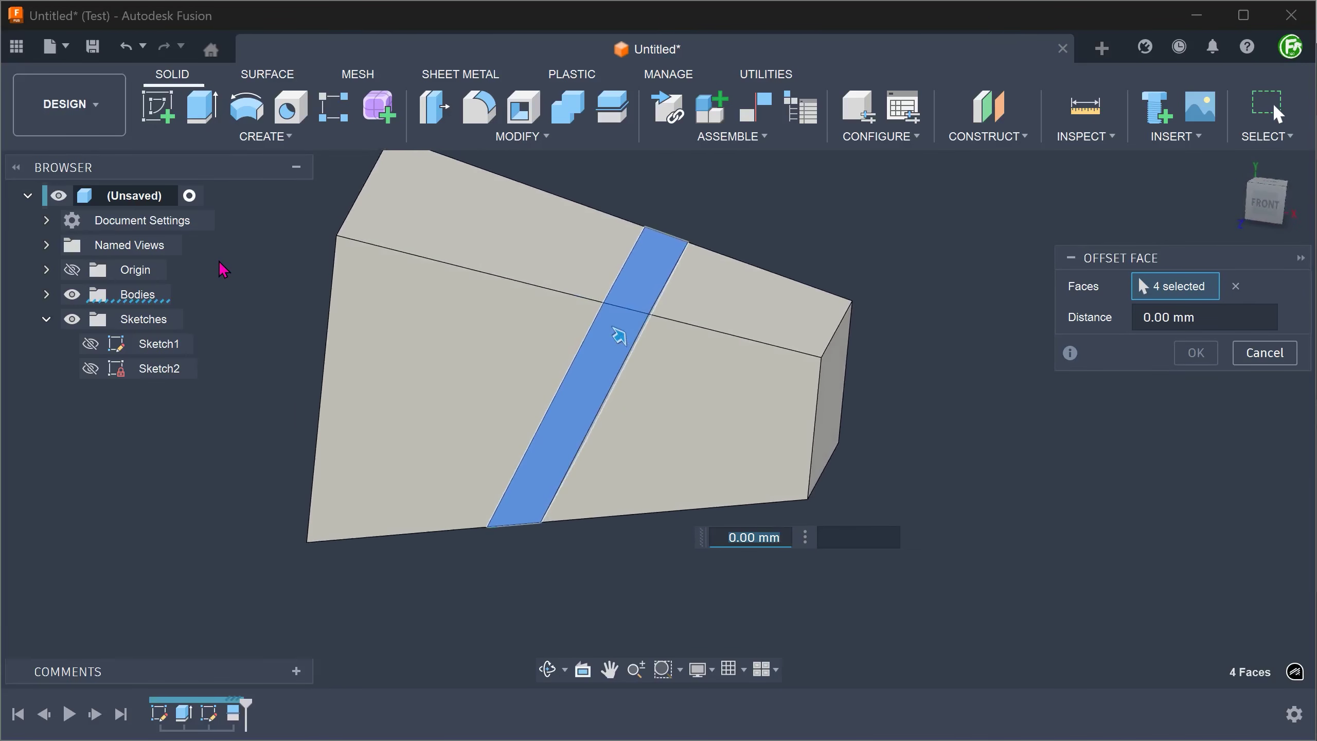
type("-3")
left_click(1190, 355)
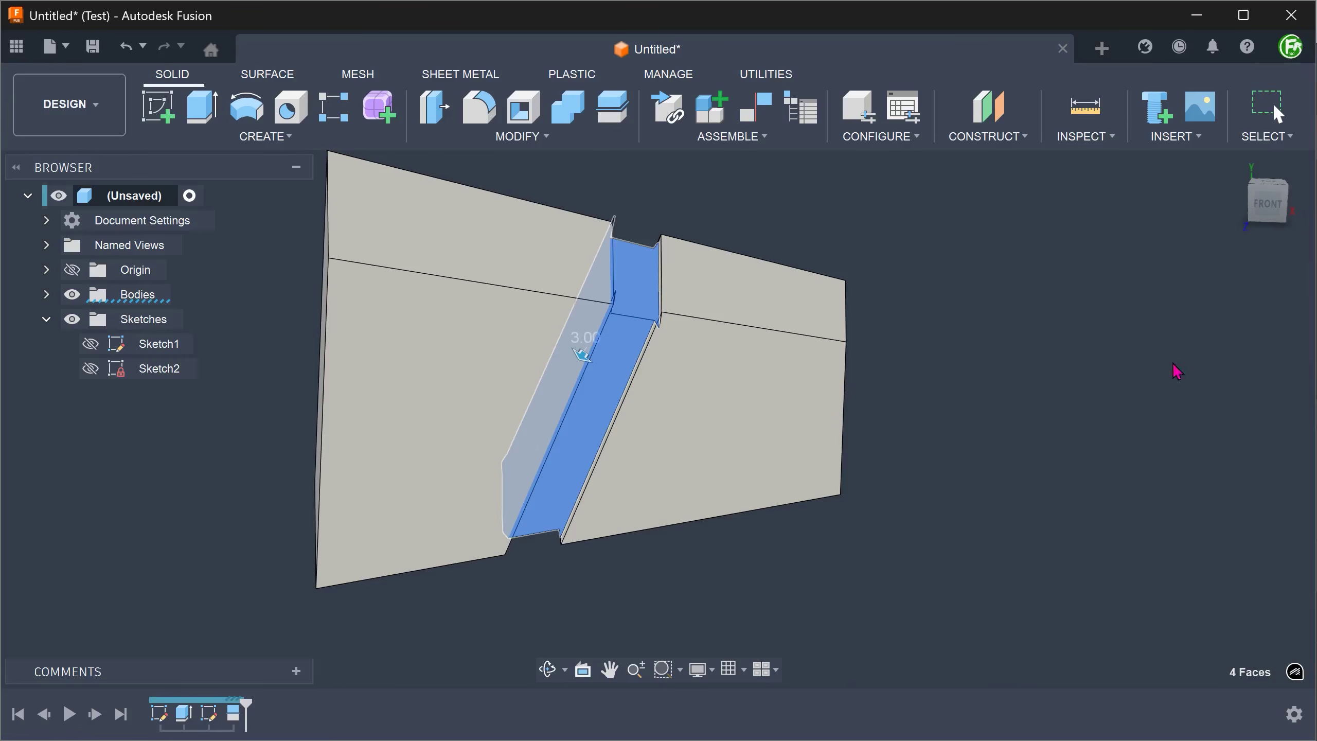
middle_click_drag(1177, 374, 1234, 172, "shift")
left_click(494, 535)
left_click(1234, 166)
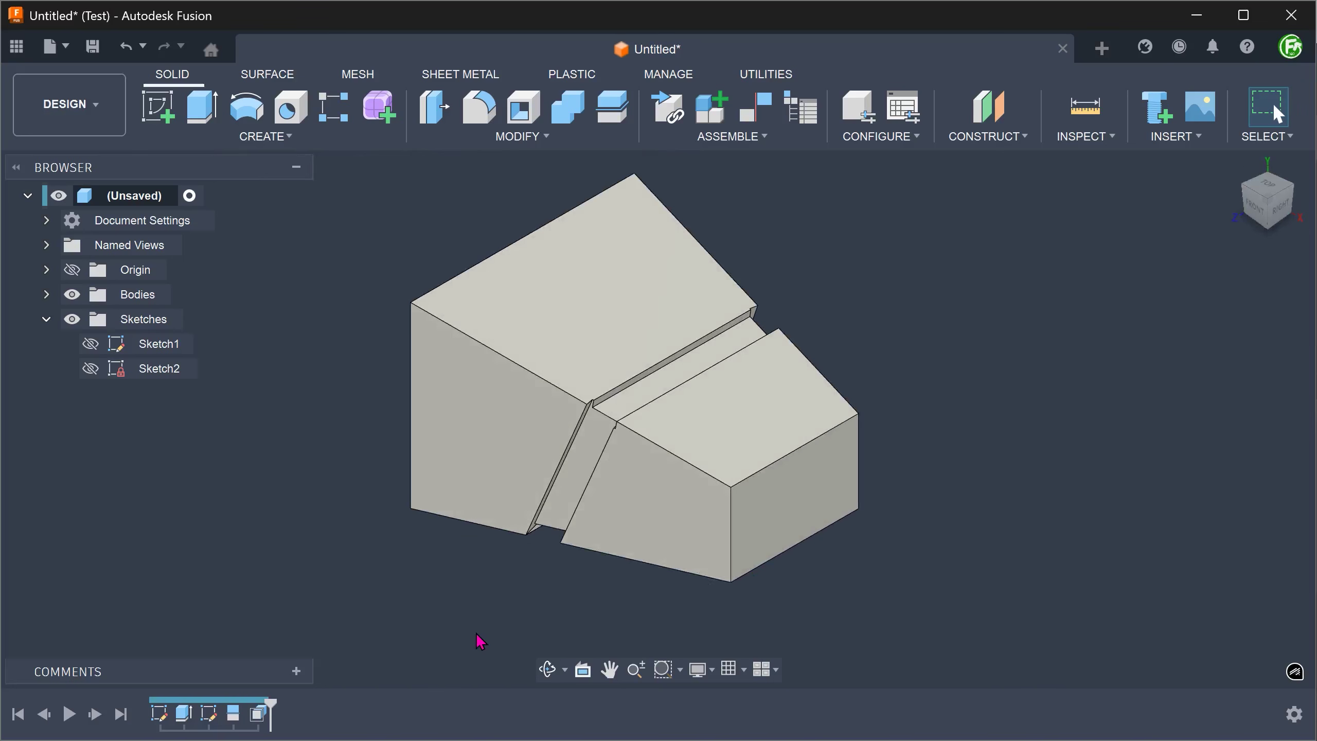
Delete the face offset and the split-face feature from the design history.
left_click(261, 717)
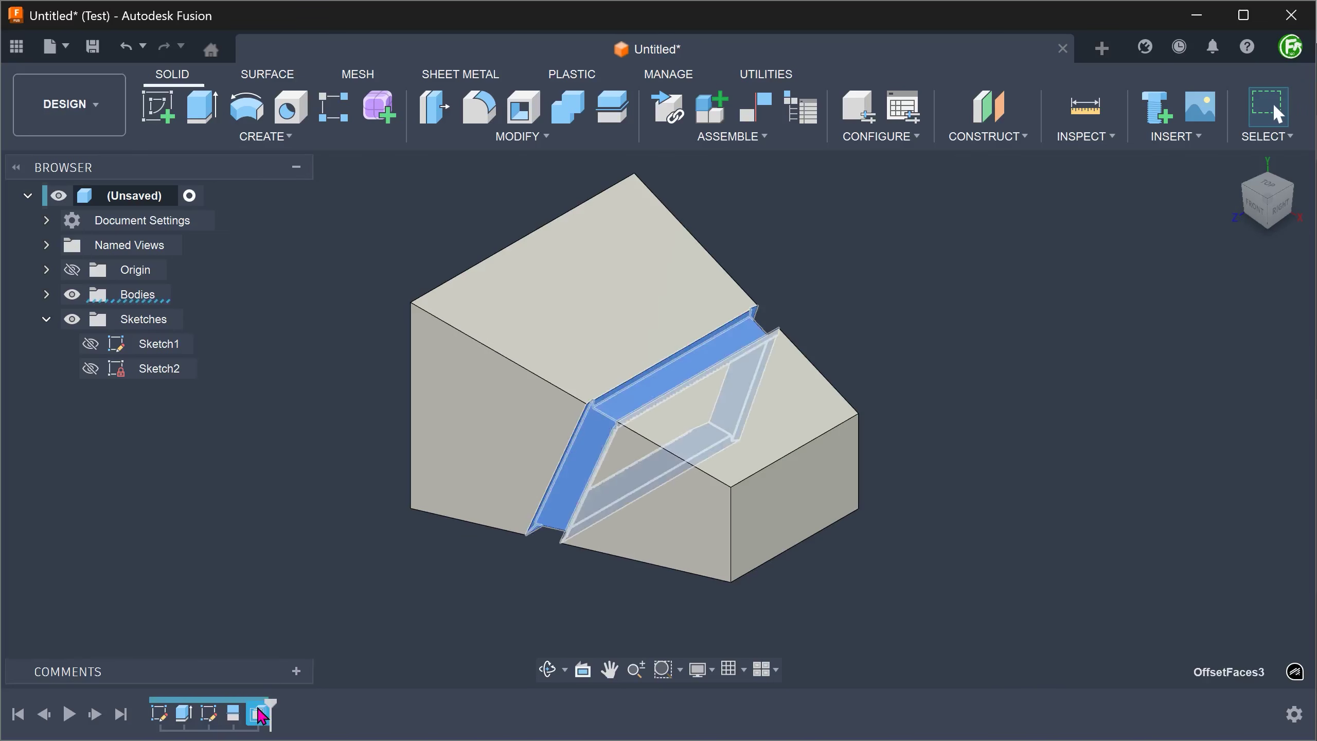
key("Delete")
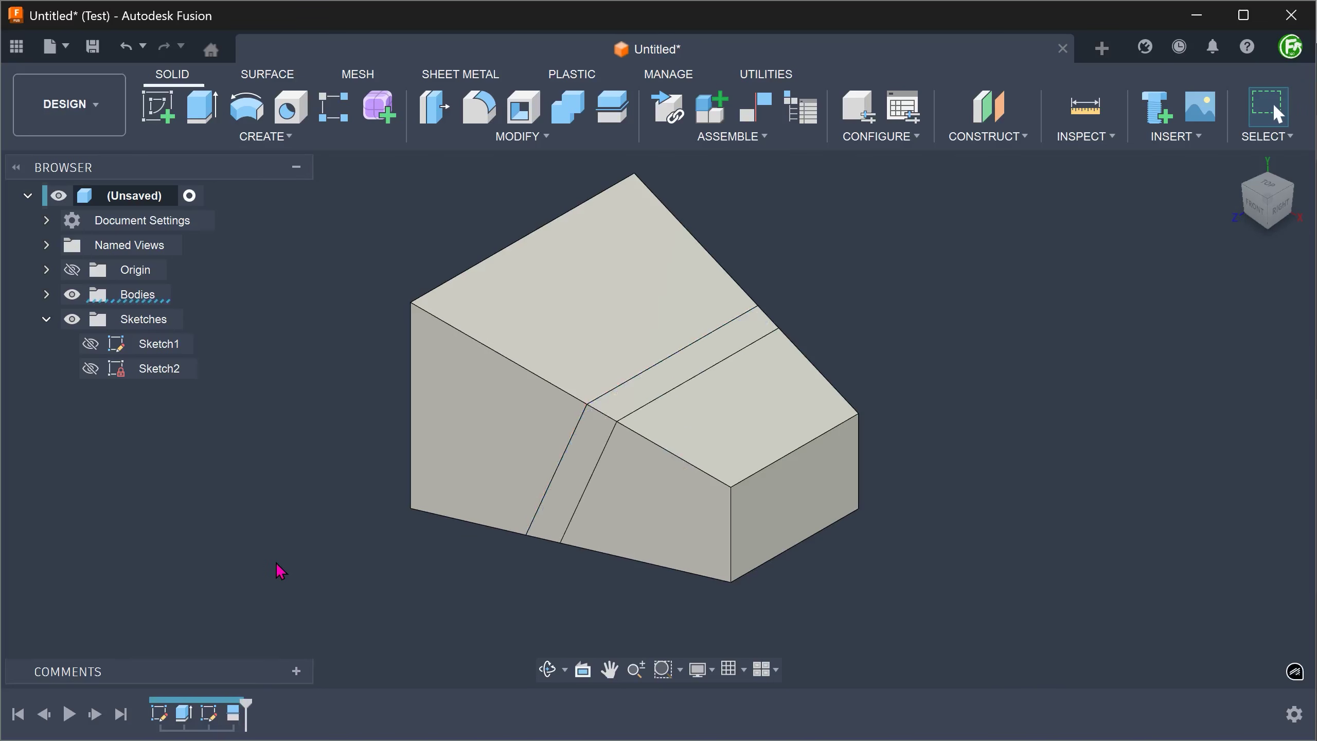
left_click(234, 712)
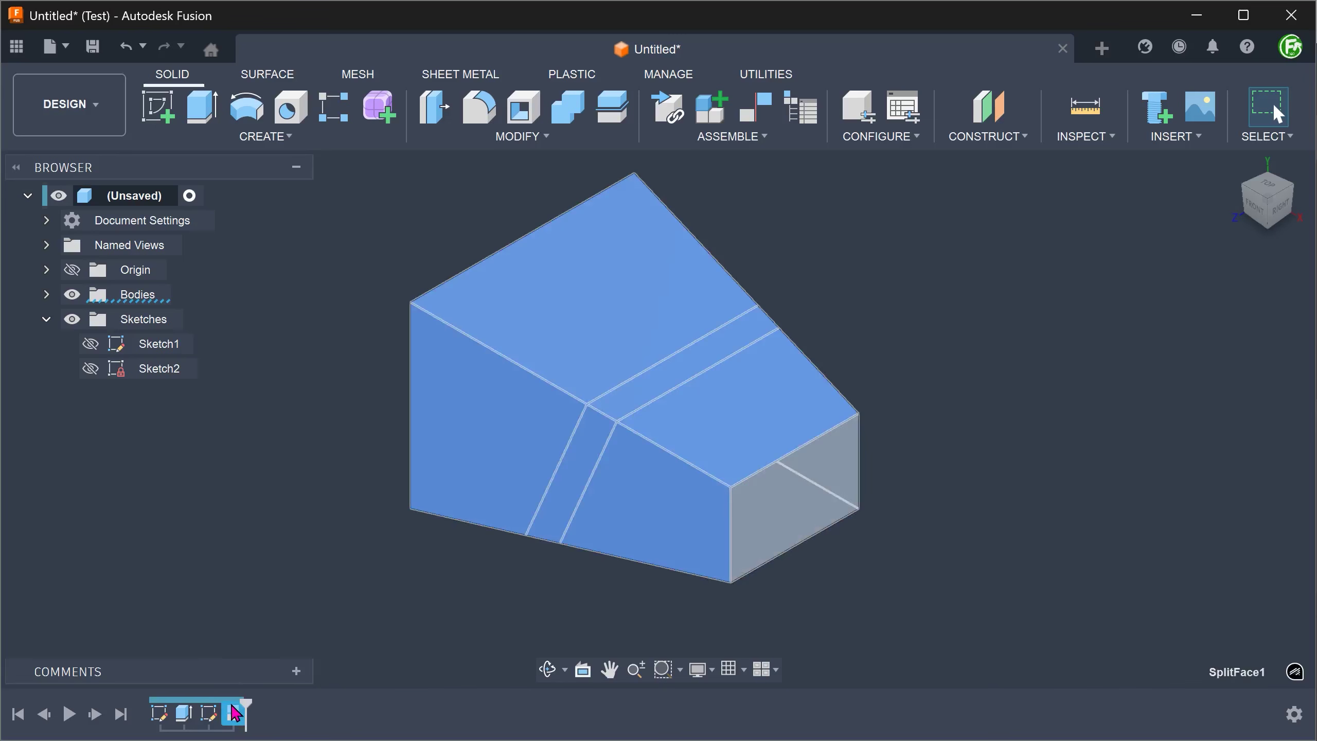
key("Delete")
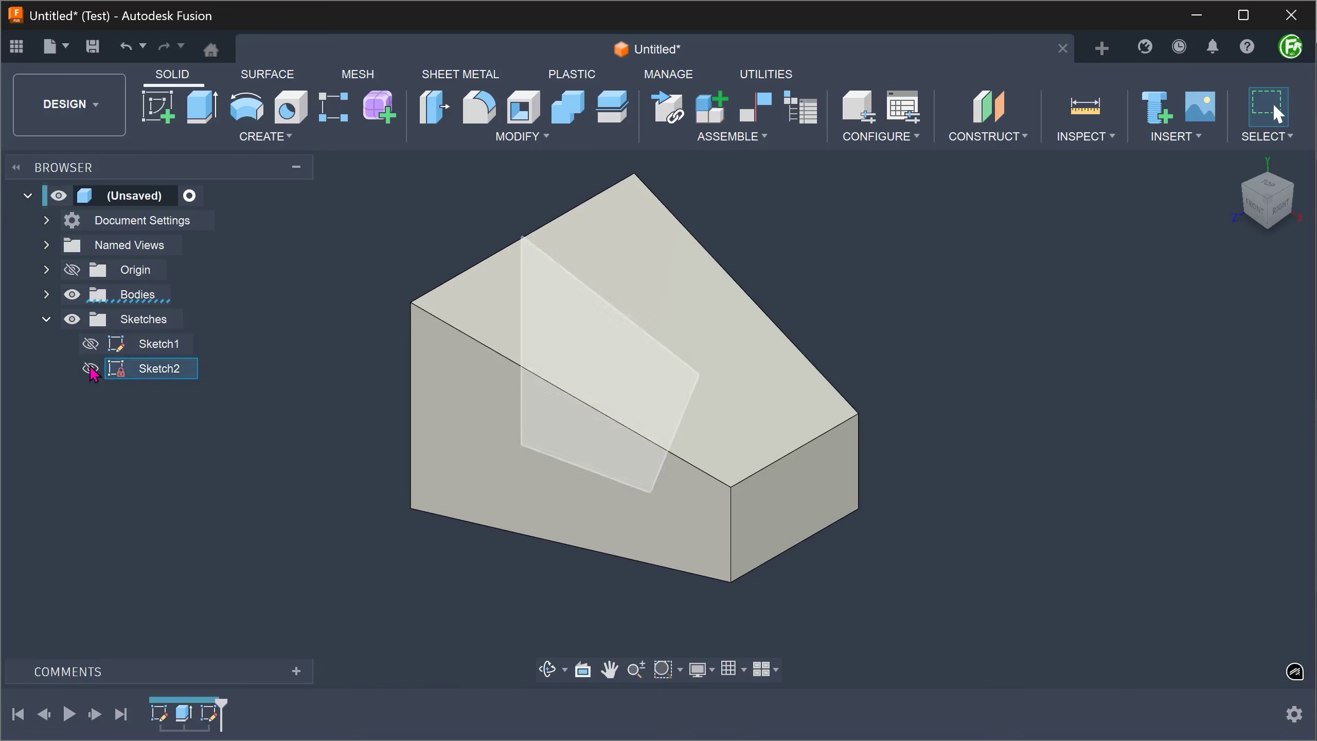
Show Sketch2, split the block with its slanted profile using extended splitting tools, and hide the sketch.
left_click(90, 369)
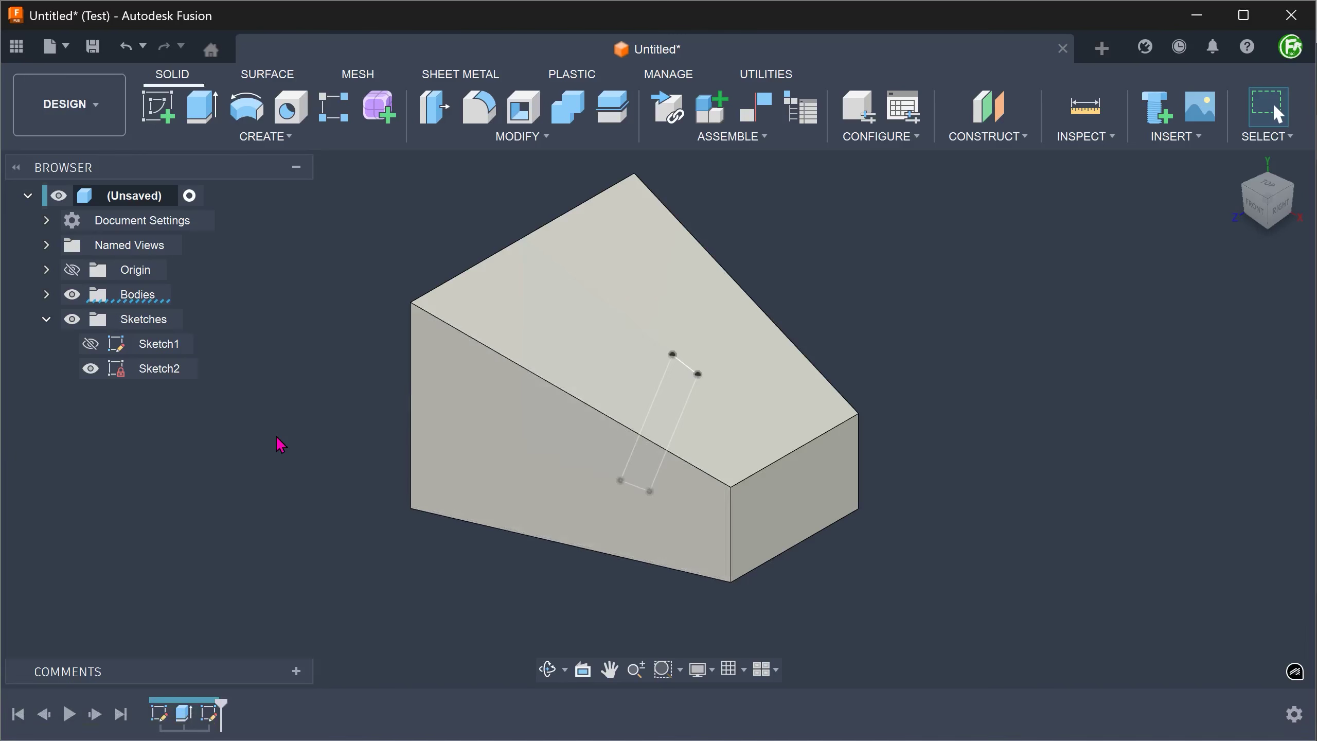
left_click(421, 138)
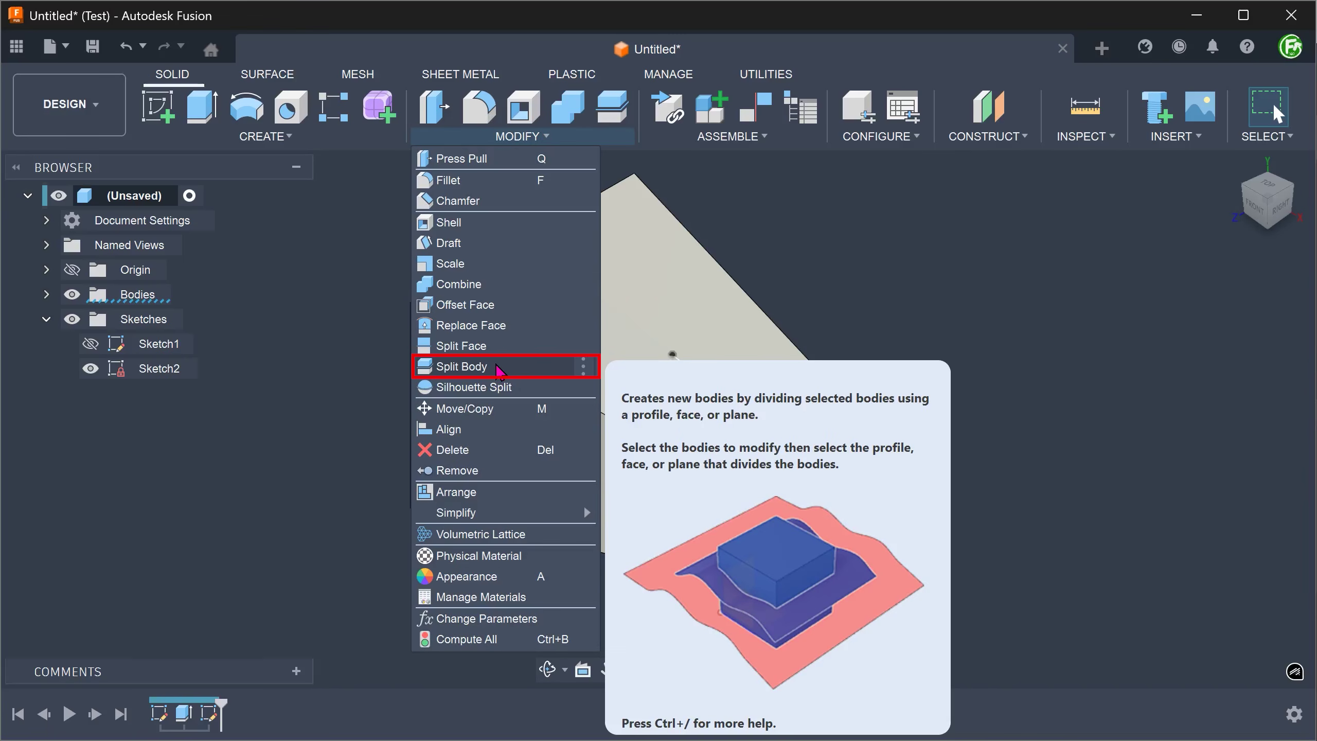
left_click(499, 370)
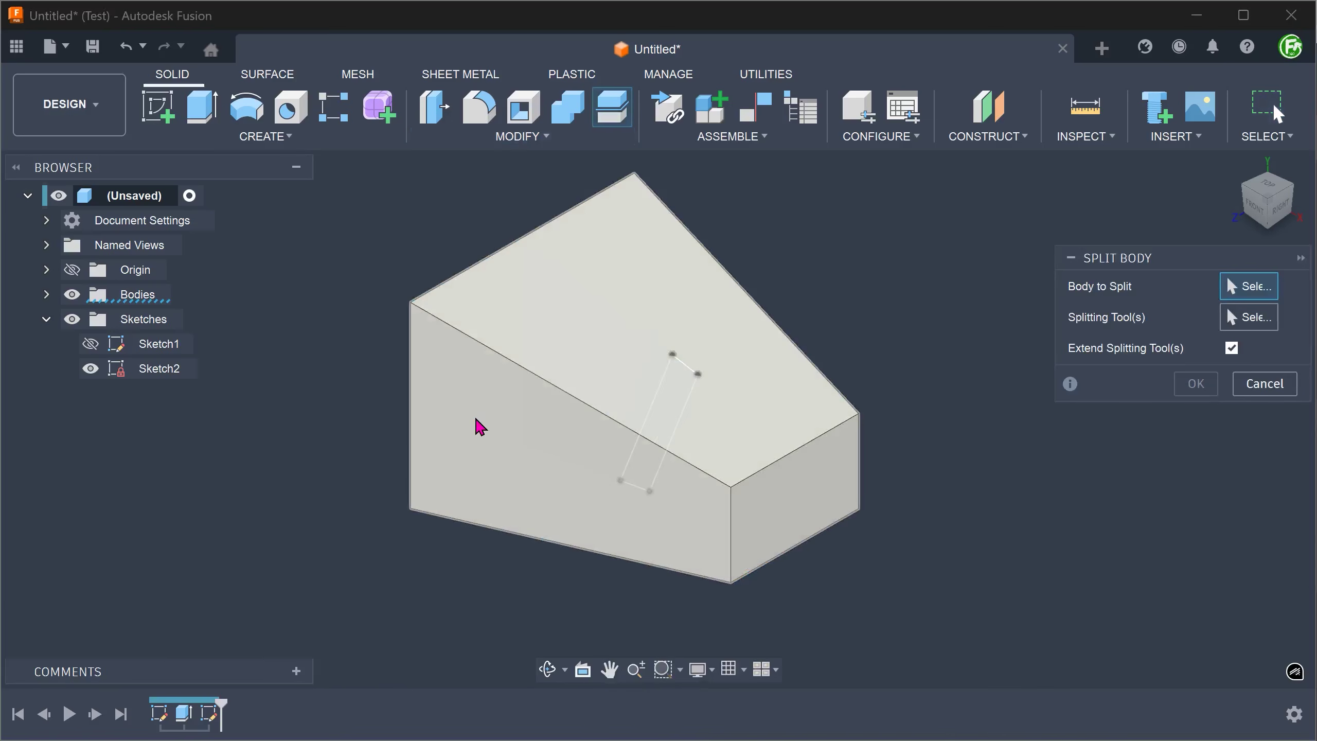
left_click(592, 530)
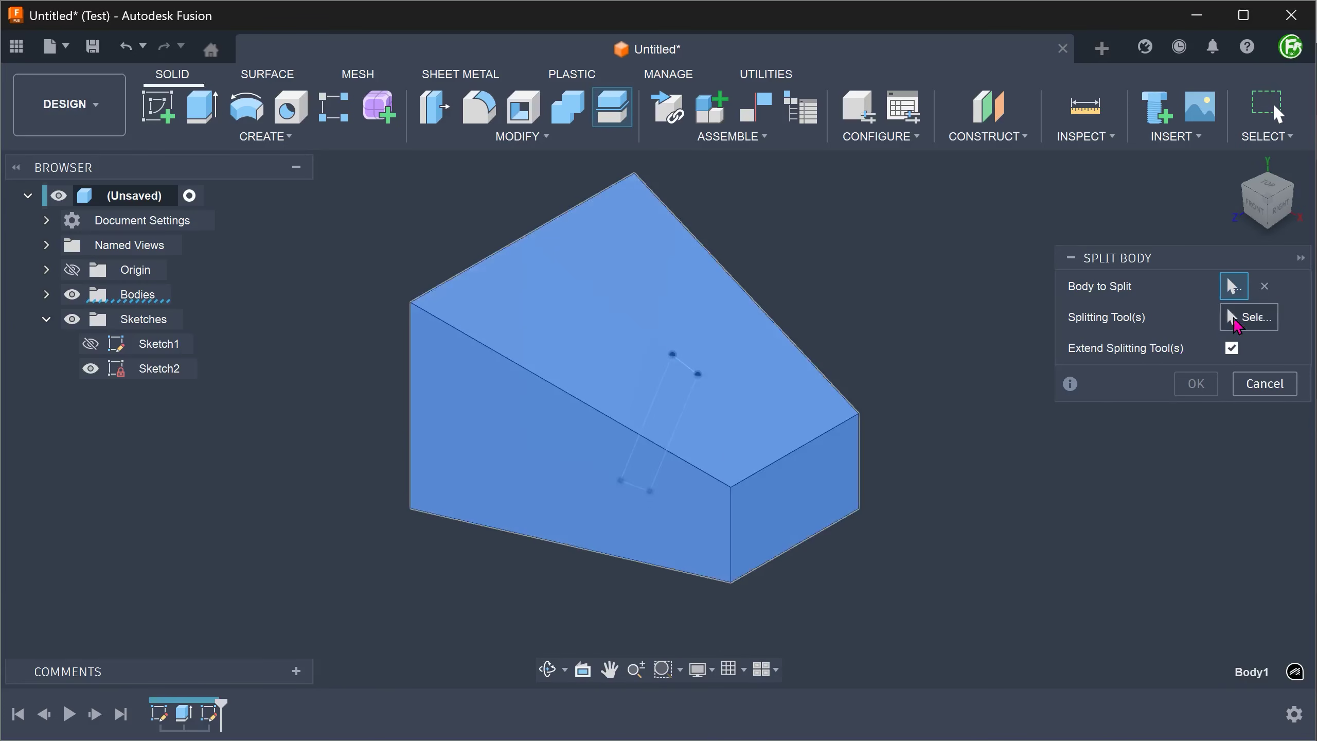
left_click(684, 368)
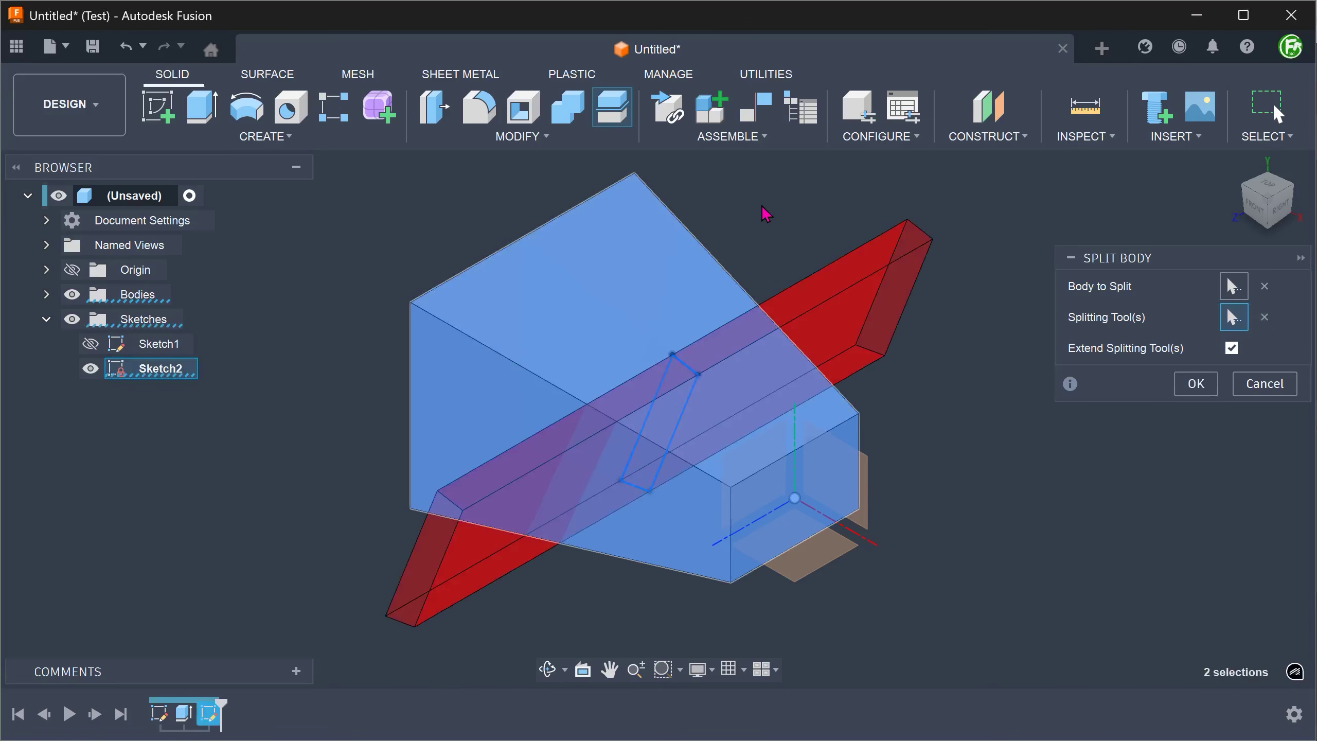
mouse_move(773, 199)
middle_mouse_down("shift")
mouse_move(813, 205)
mouse_move(941, 297)
mouse_move(957, 385)
mouse_move(976, 415)
mouse_move(1120, 401)
middle_mouse_up("shift")
left_click(1196, 384)
middle_click_drag(558, 550, 88, 381, "shift")
left_click(86, 371)
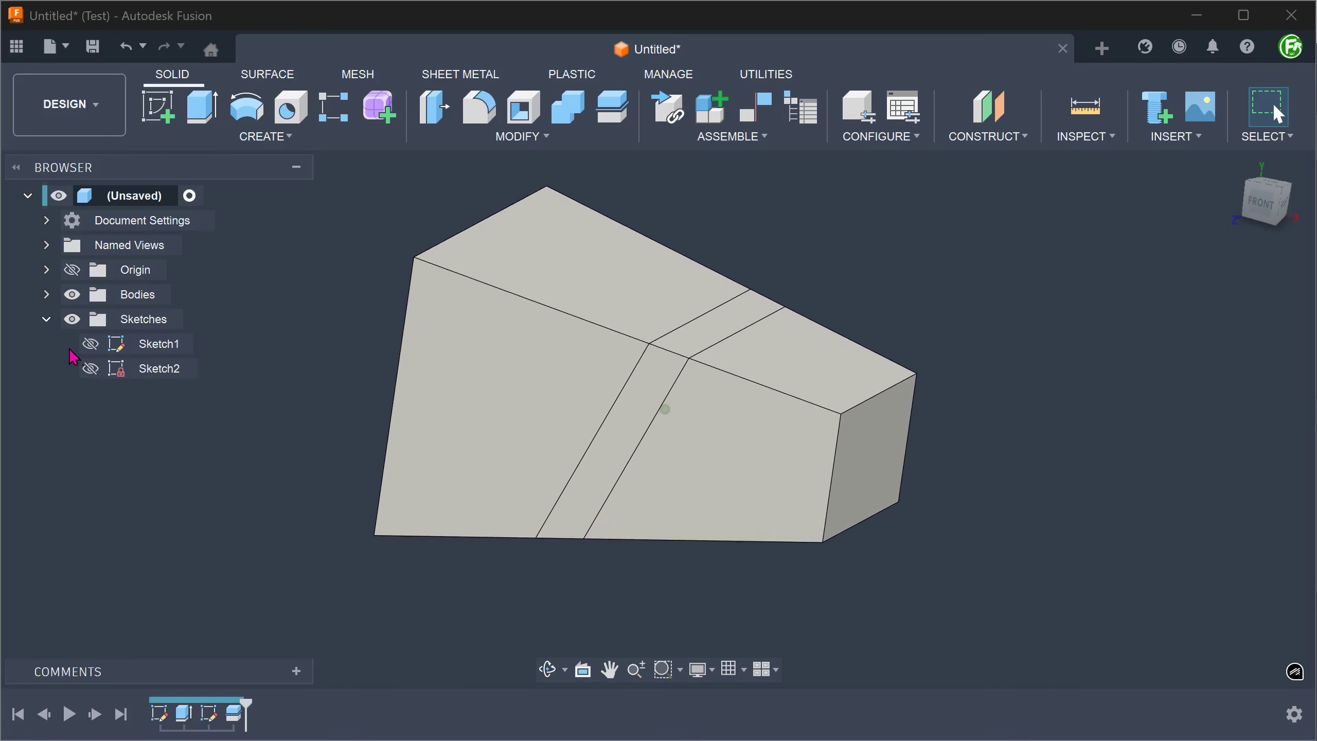
Examine Body5, Body4 and Body1 individually to identify which part of the split block each one is.
left_click(46, 295)
left_click(137, 368)
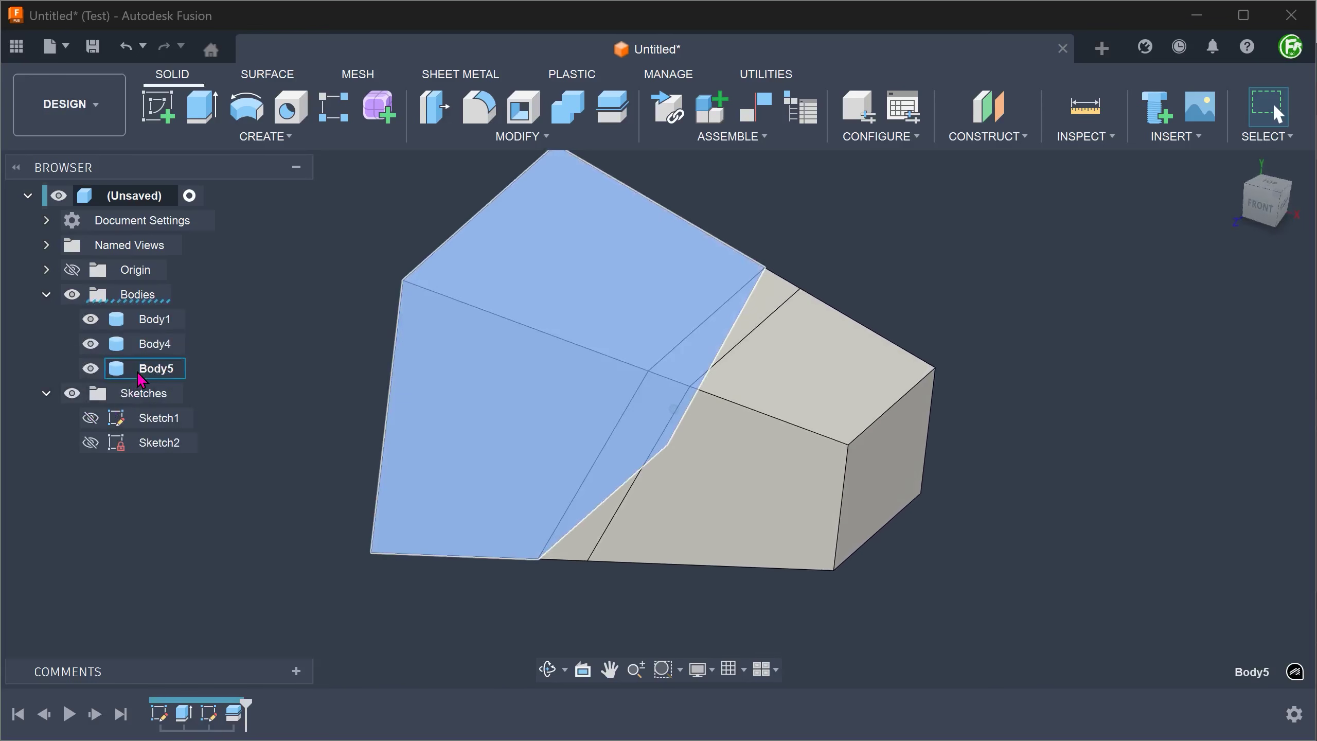
left_click(147, 345)
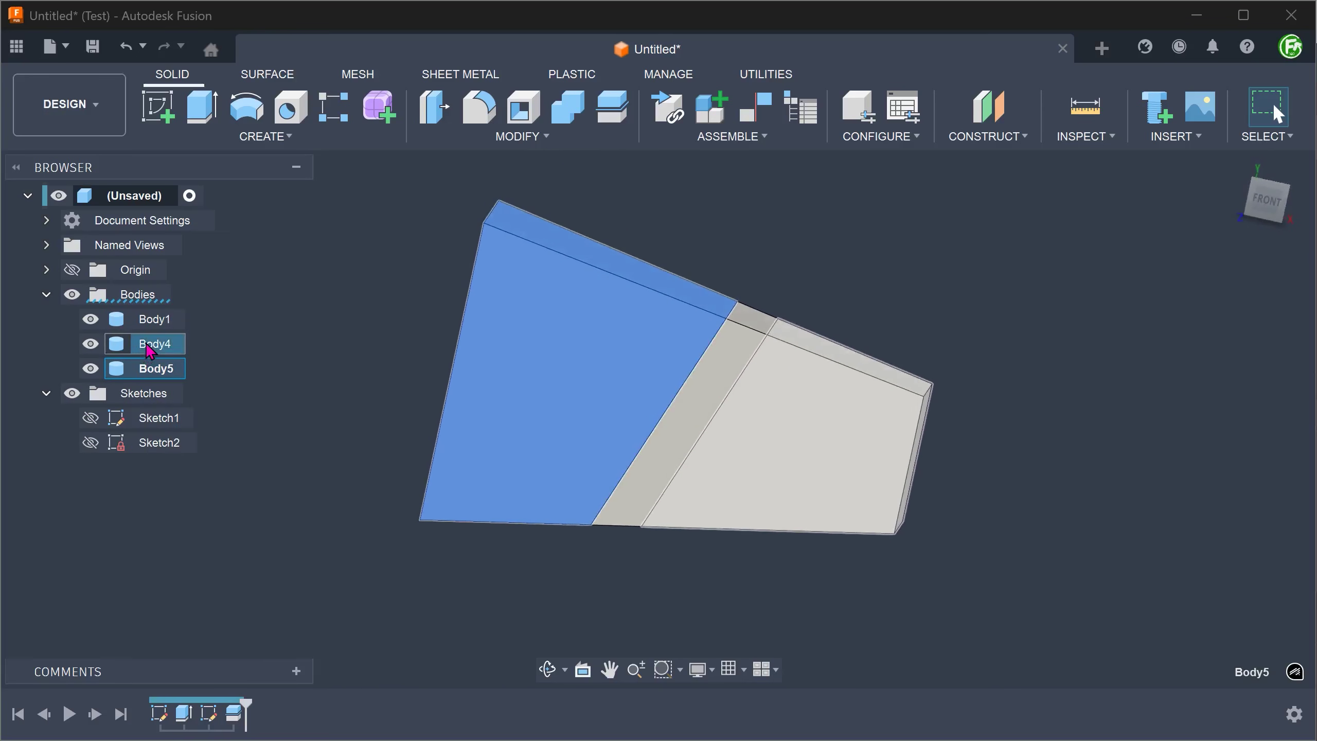
left_click(152, 320)
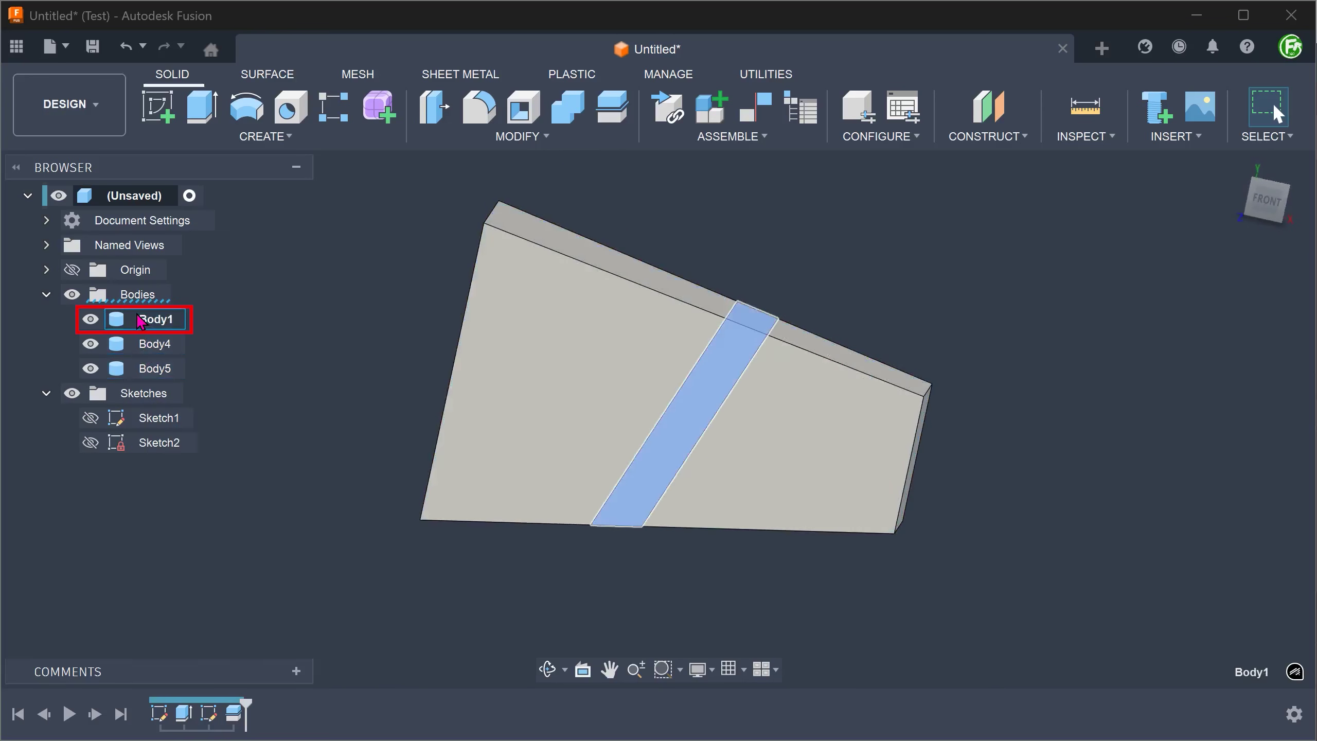
left_click(316, 311)
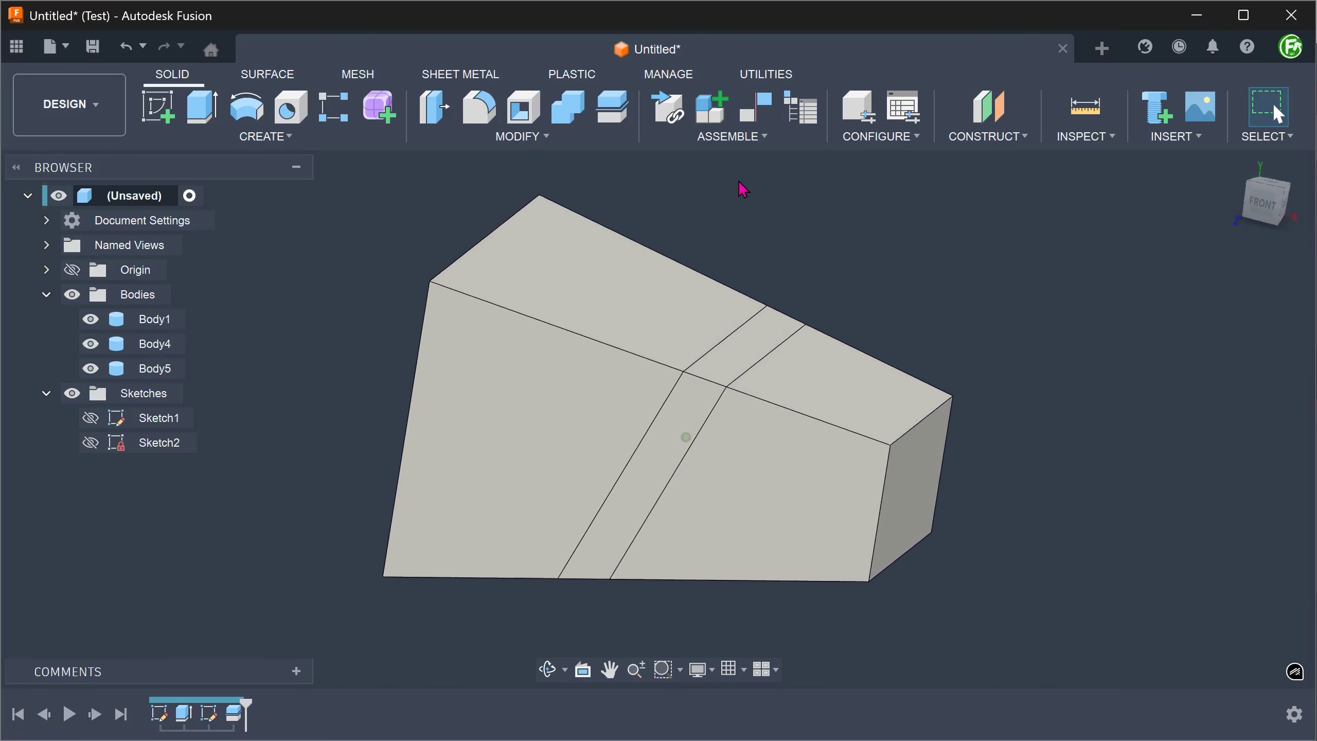
left_click(1234, 166)
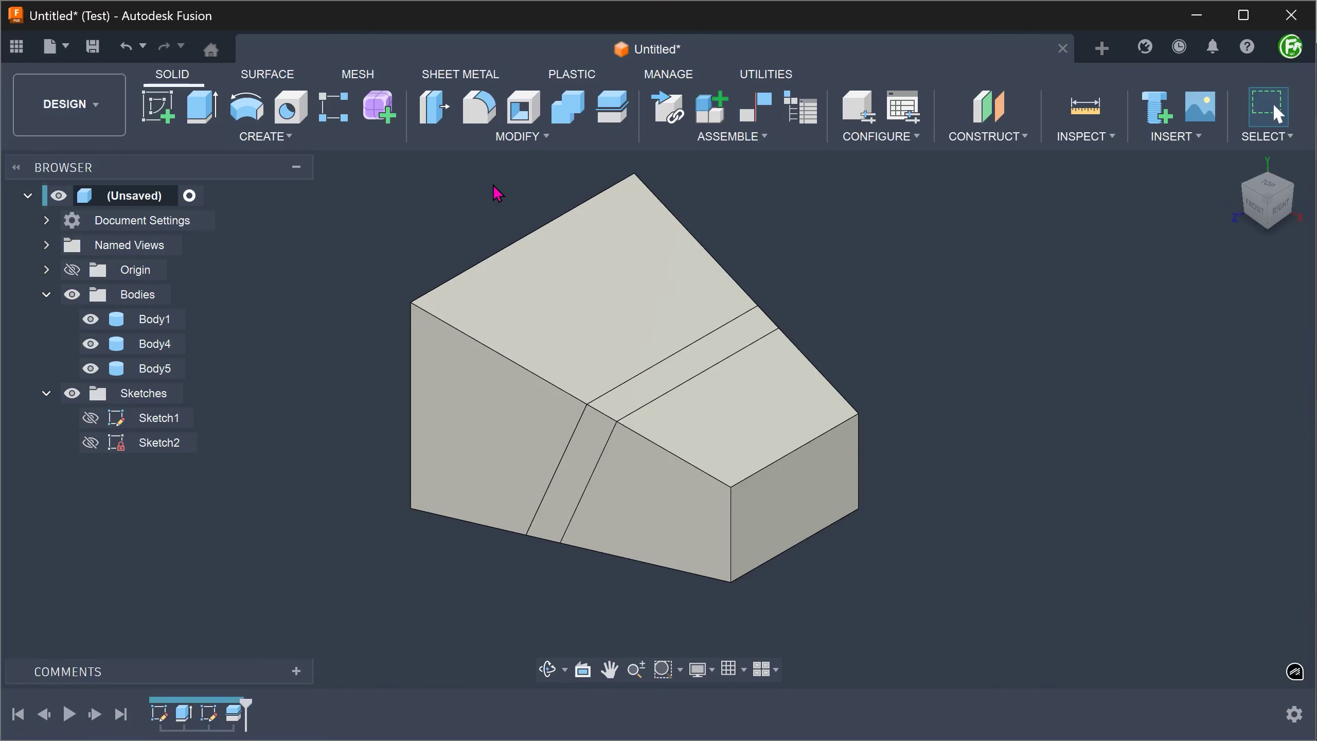
Offset the four outer faces of the middle slanted body, Body1, by -3 mm.
left_click(505, 137)
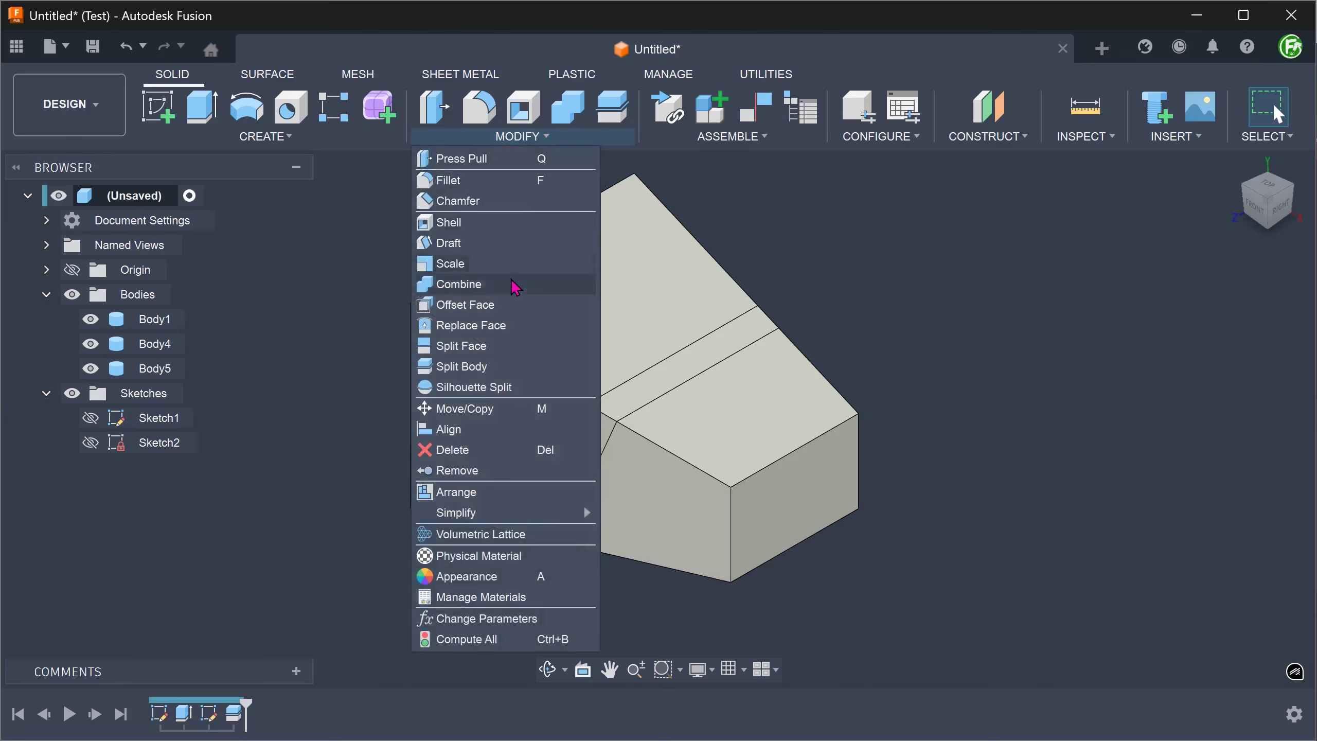
left_click(516, 305)
left_click(633, 410)
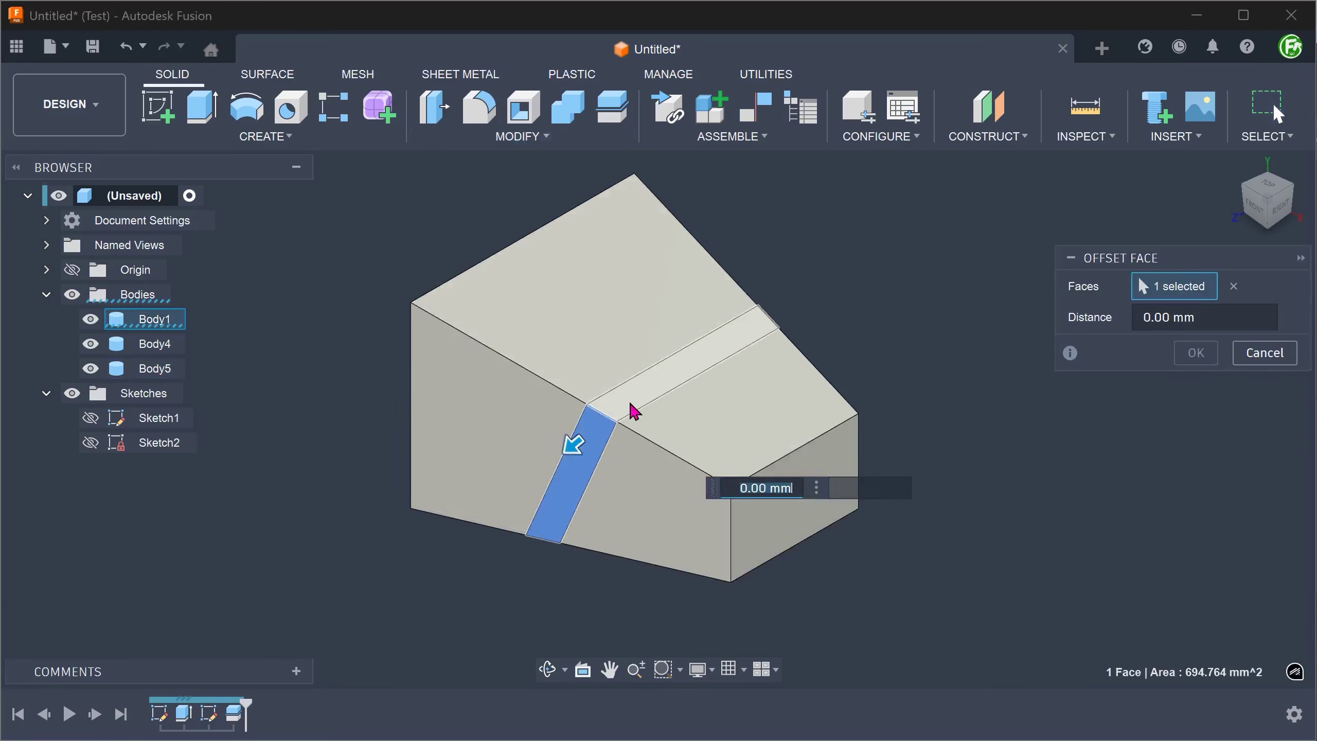
left_click(636, 408)
middle_click_drag(526, 558, 661, 527, "shift")
left_click(639, 496)
left_click(682, 500)
middle_click_drag(441, 446, 227, 508, "shift")
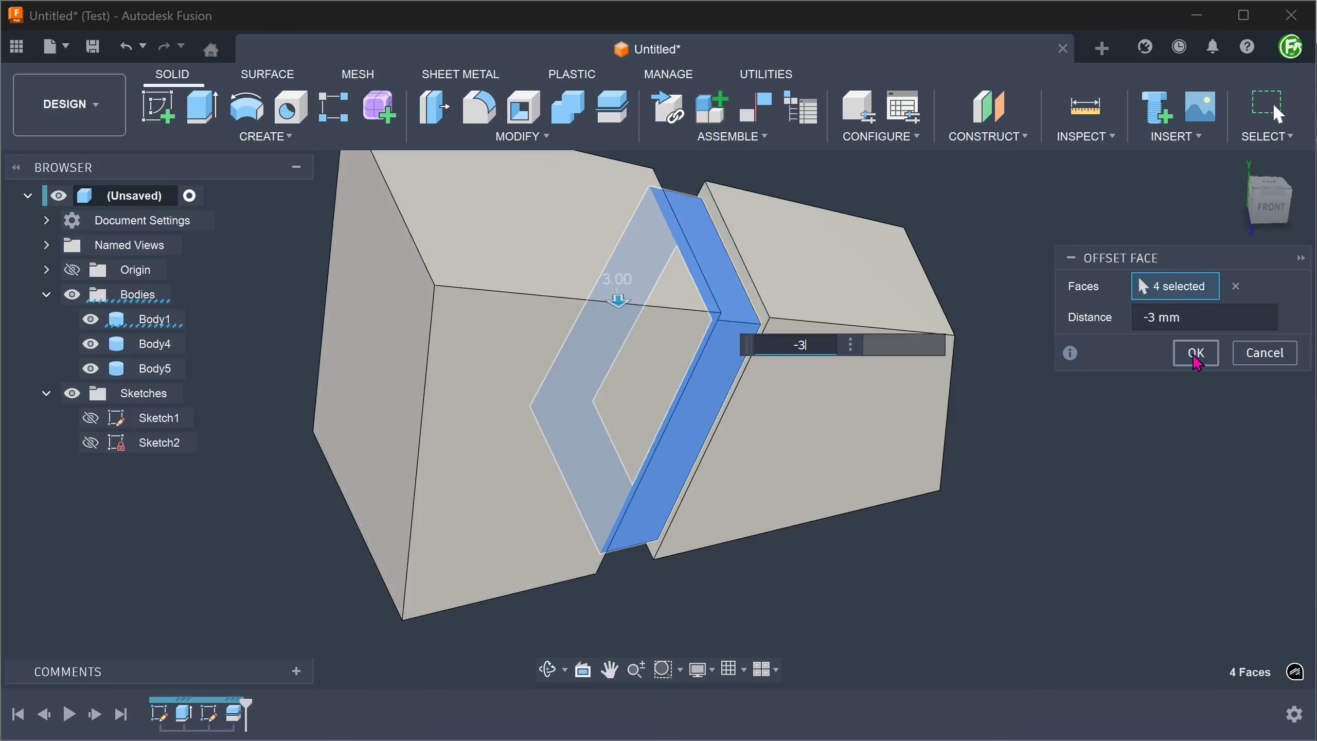
left_click(1195, 353)
Inspect the recessed band from several angles and return to the home view.
middle_click_drag(888, 547, 875, 591, "shift")
left_click(705, 606)
left_click(843, 632)
left_click(629, 580)
left_click(805, 628)
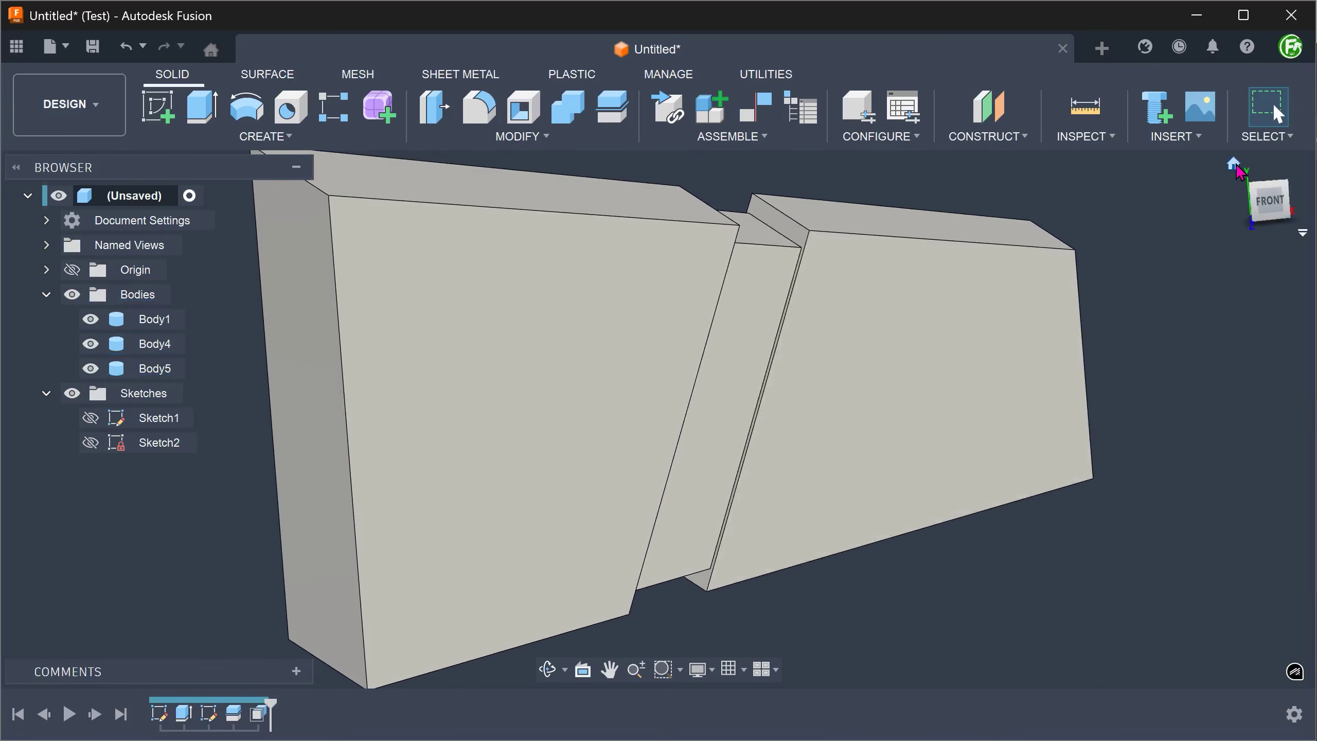
left_click(1239, 169)
Combine the large end body with the middle band and the small end body using the Join operation.
left_click(522, 137)
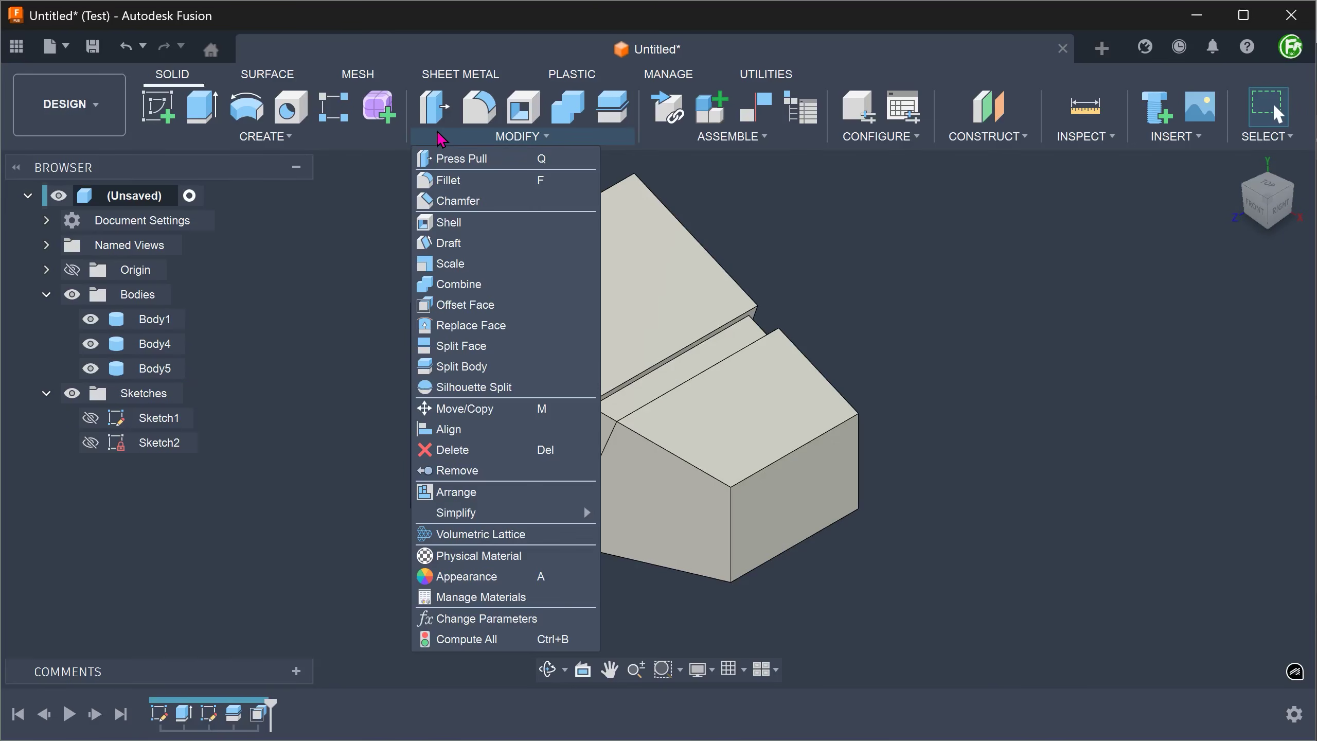
left_click(499, 284)
left_click(499, 288)
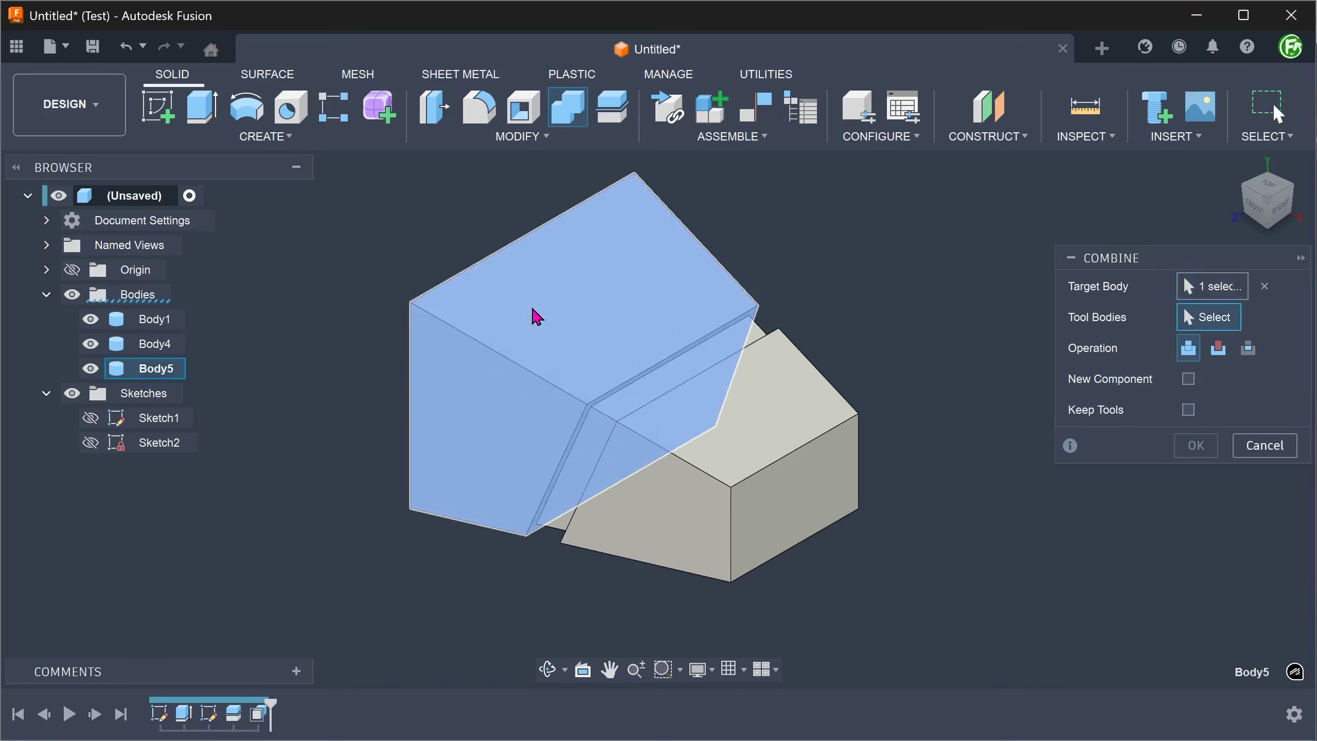
left_click(633, 411)
left_click(728, 462)
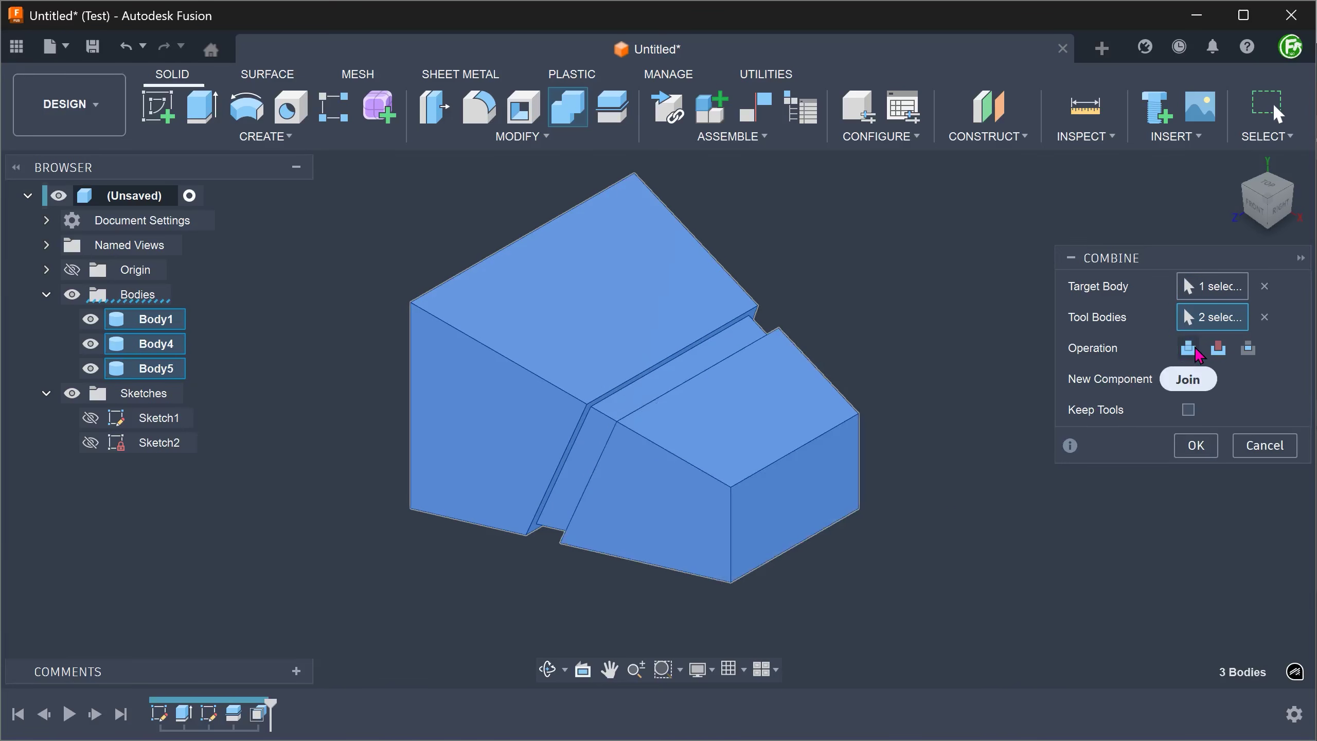
left_click(1196, 445)
middle_click_drag(309, 561, 160, 533, "shift")
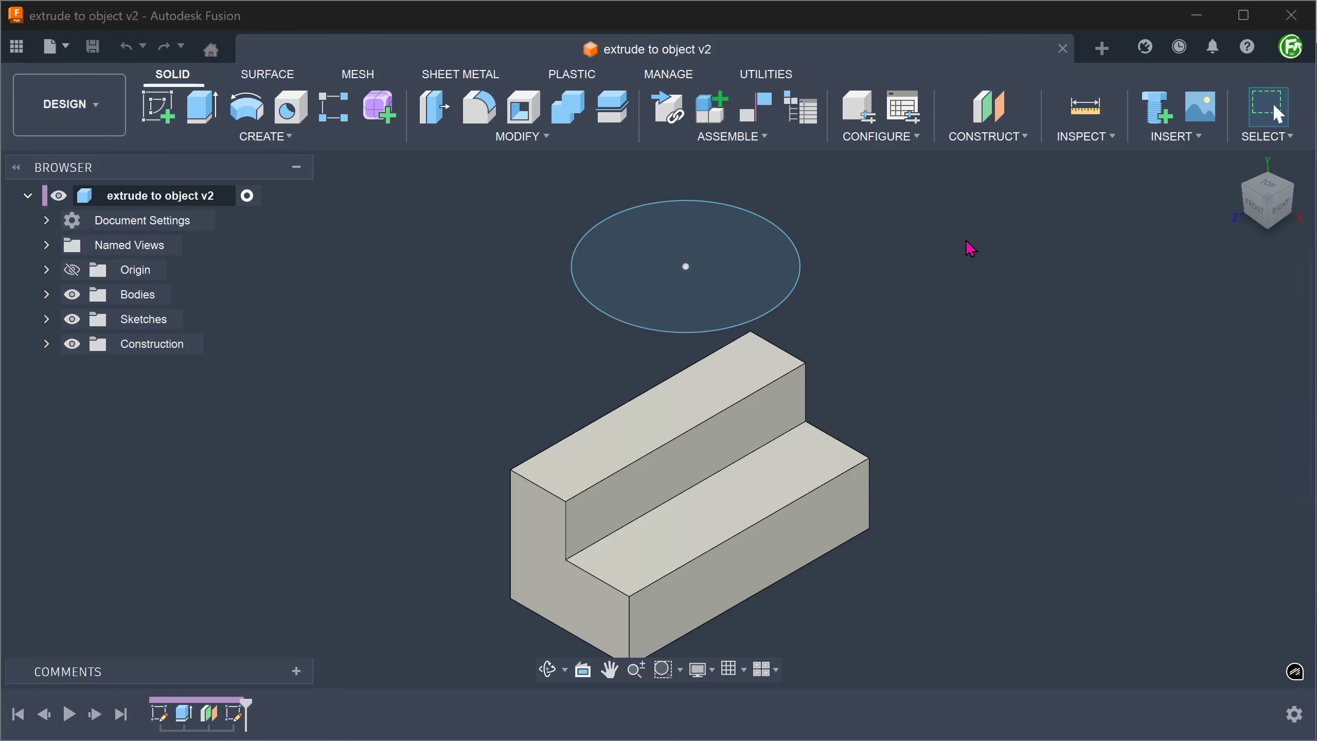
Try to extrude the circle profile as a new body with extent To Object, targeting the stepped body Body1.
key("e")
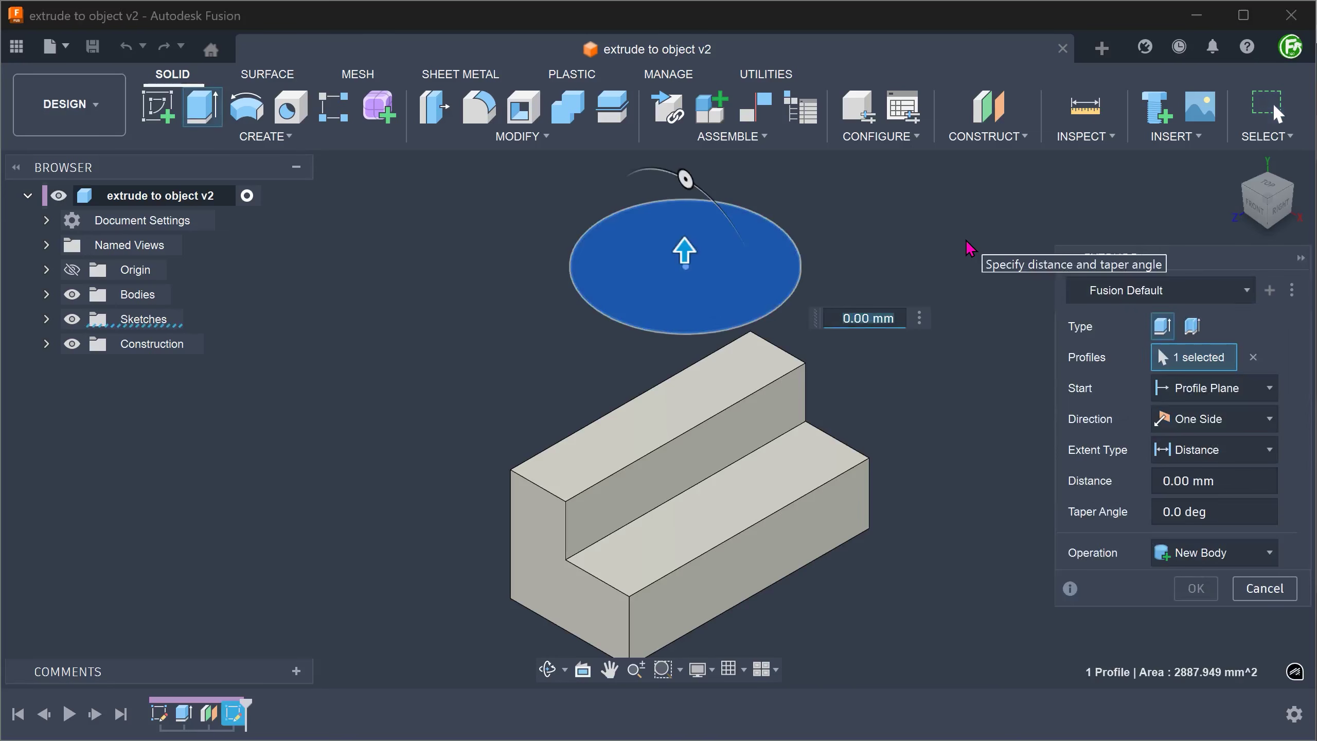
left_click_drag(685, 252, 681, 306)
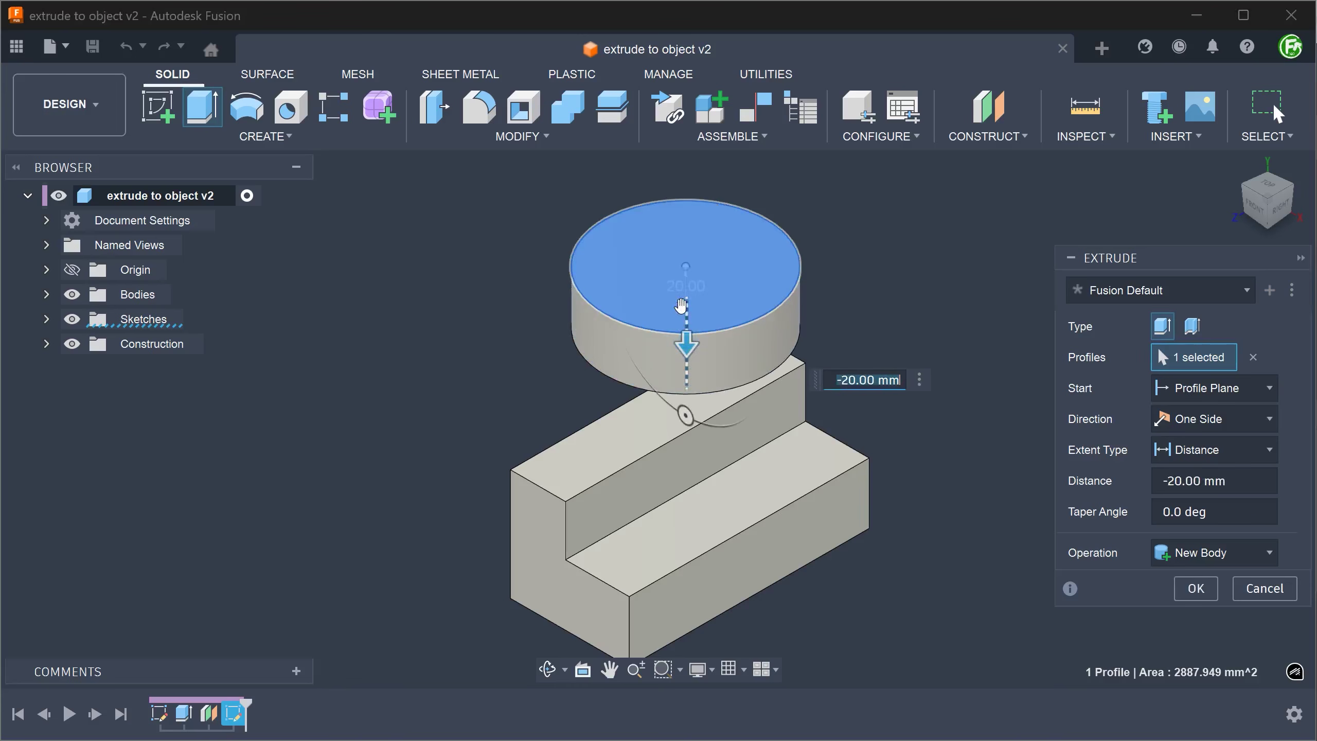
left_click(1232, 450)
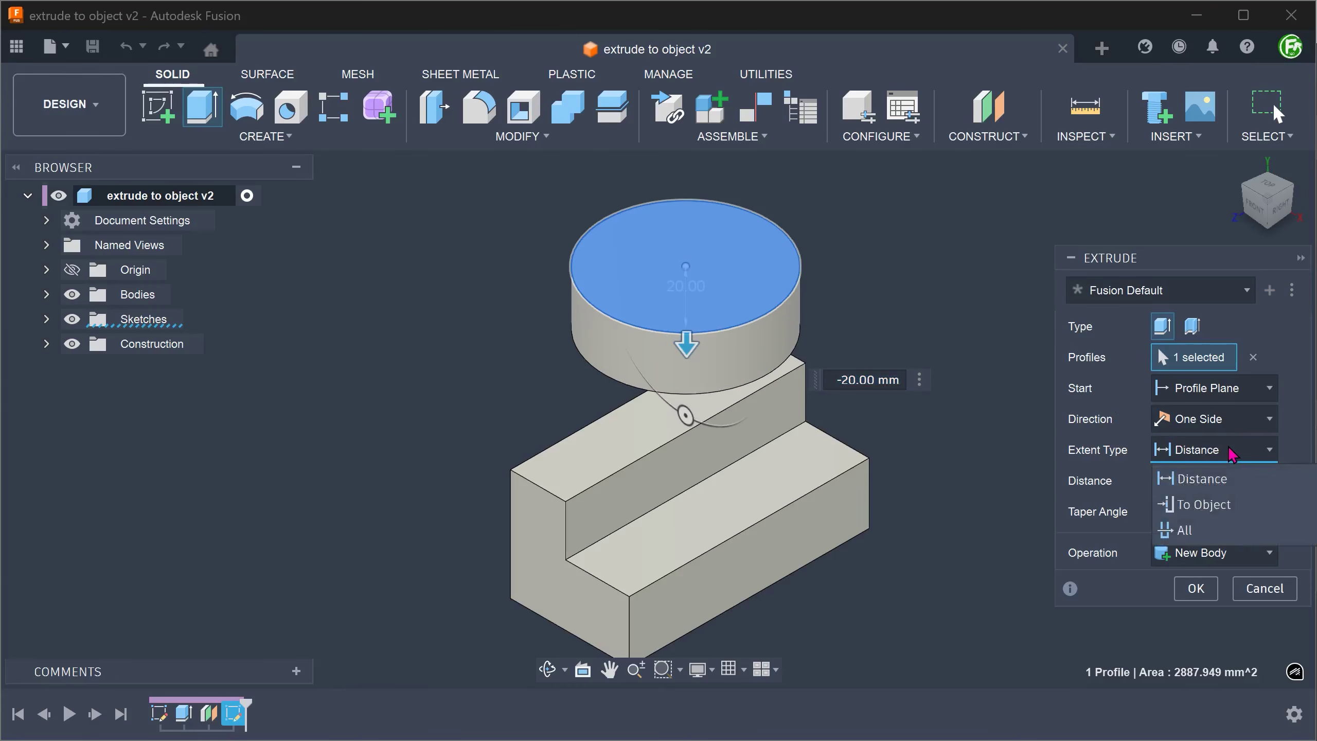
left_click(1254, 506)
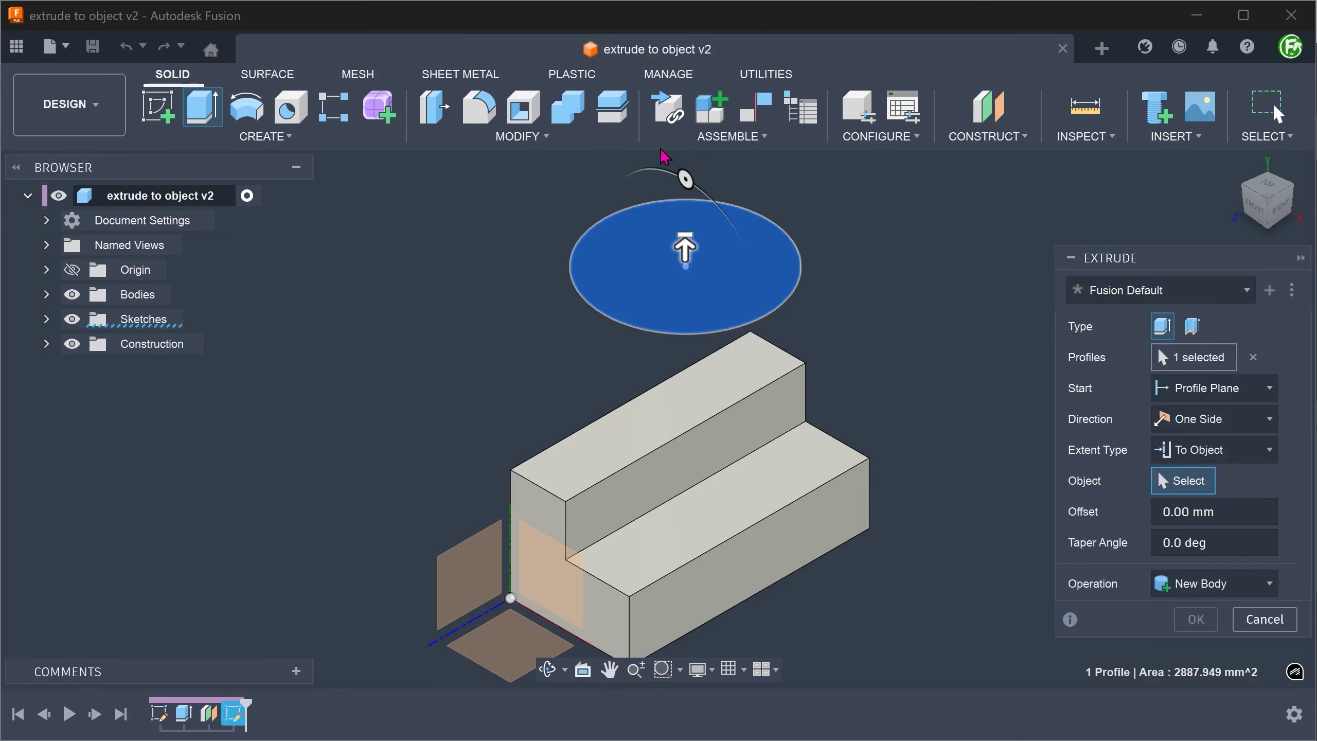
left_click(46, 294)
left_click(151, 319)
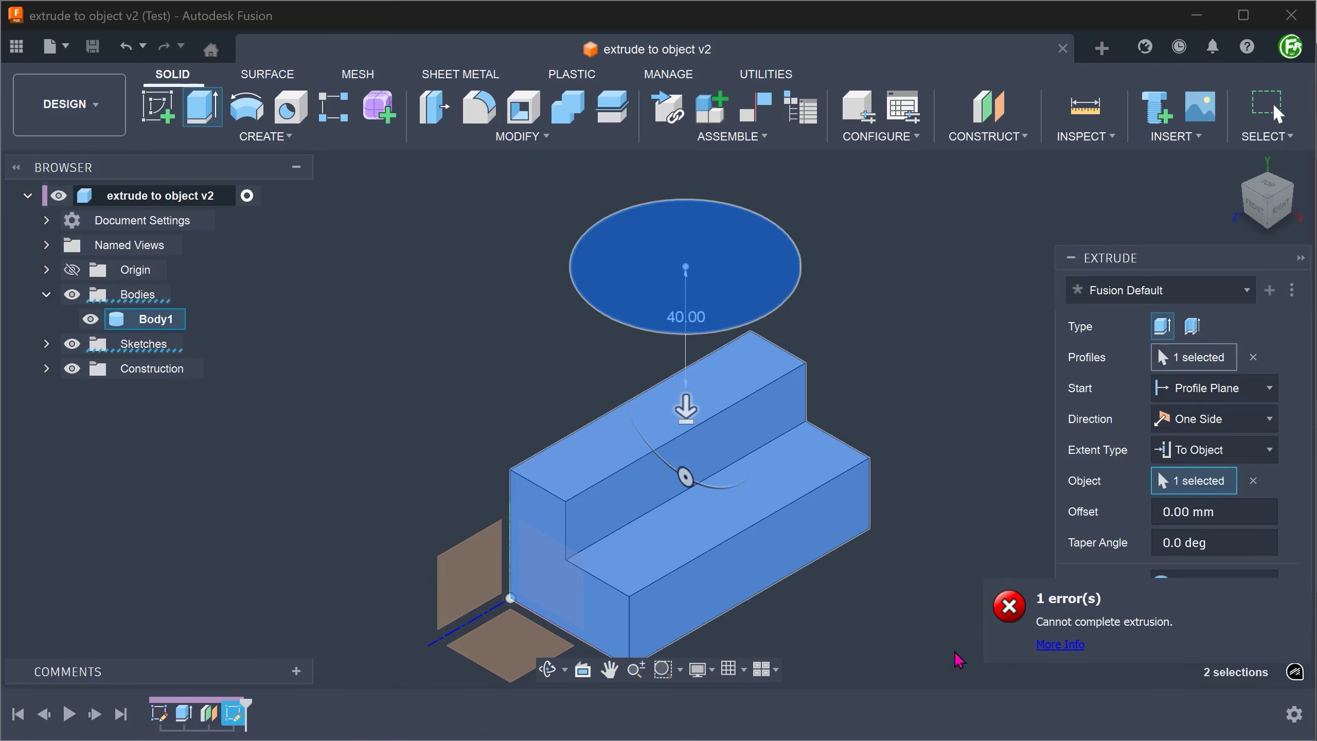
Read the extrusion error details and cancel the circle's extrusion.
left_click(1045, 646)
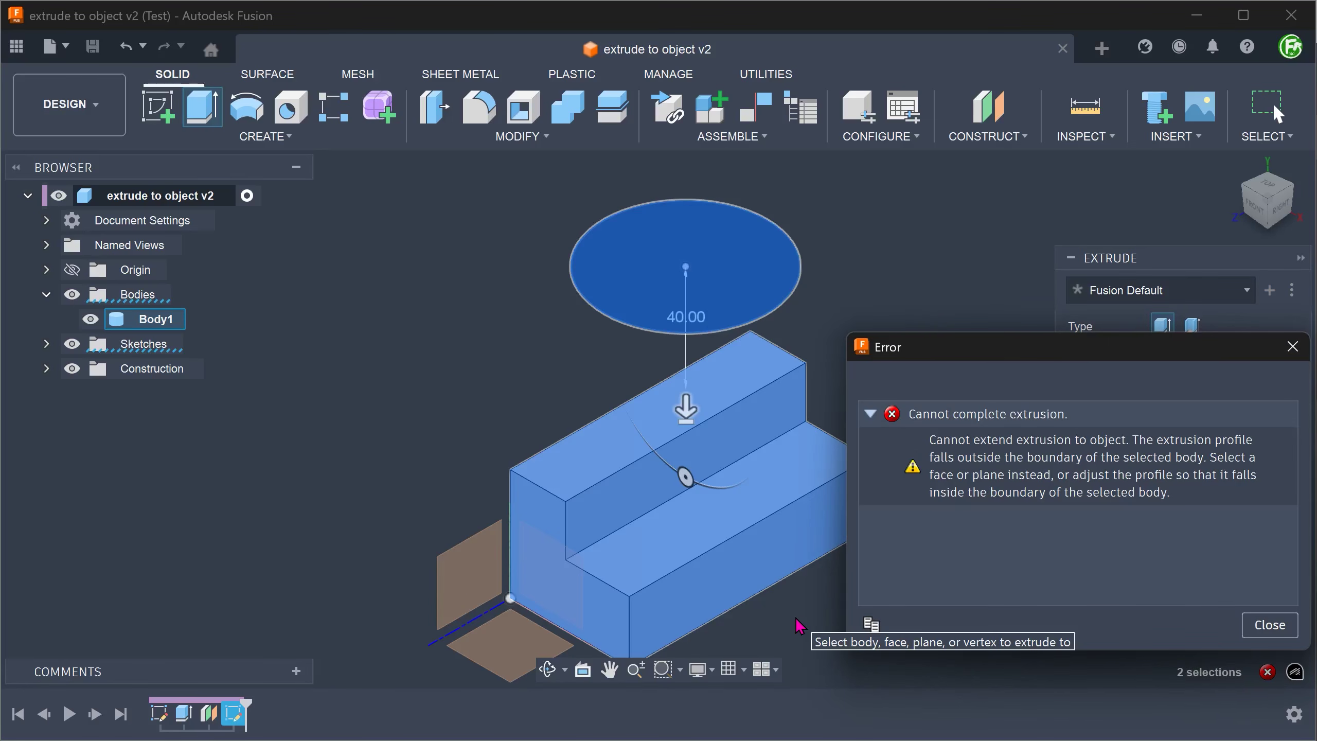
left_click(1255, 632)
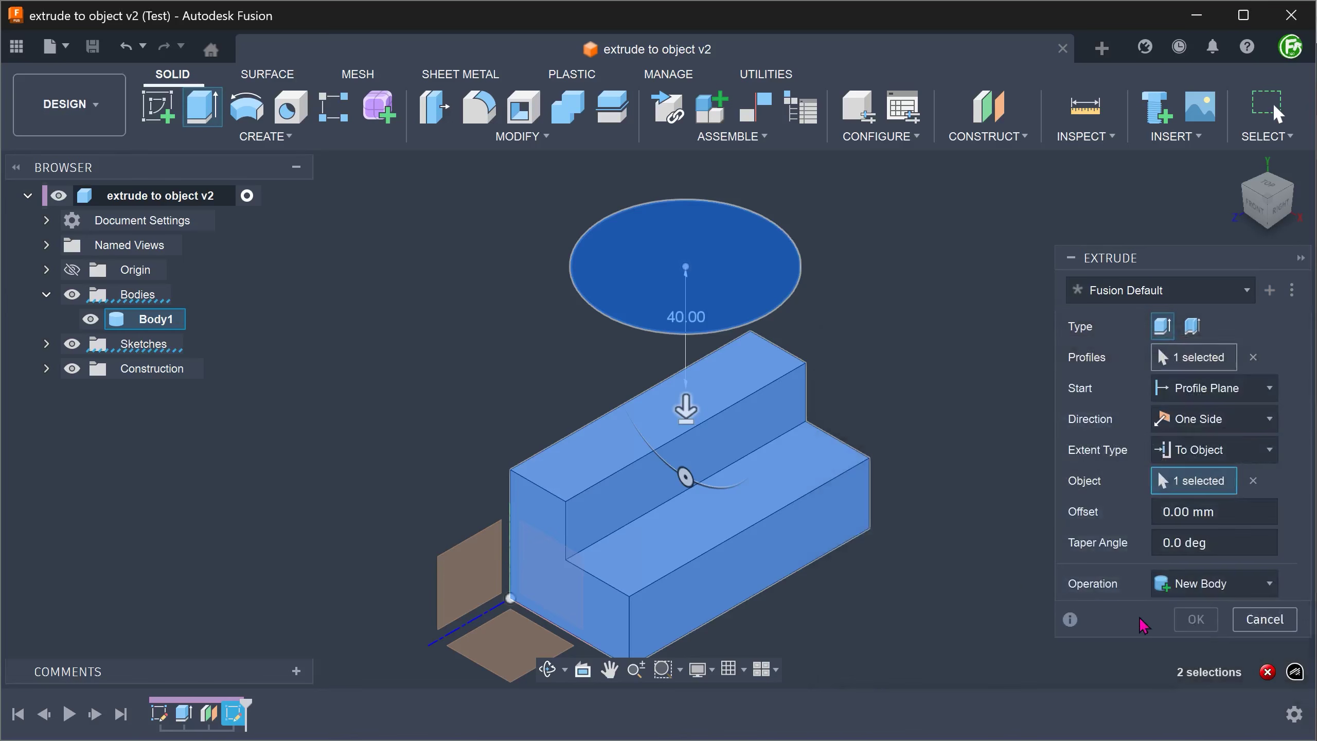
left_click(1243, 620)
Select the circle profile and check from the top view how it overlaps the stepped body.
middle_click_drag(956, 276, 694, 239, "shift")
left_click(694, 240)
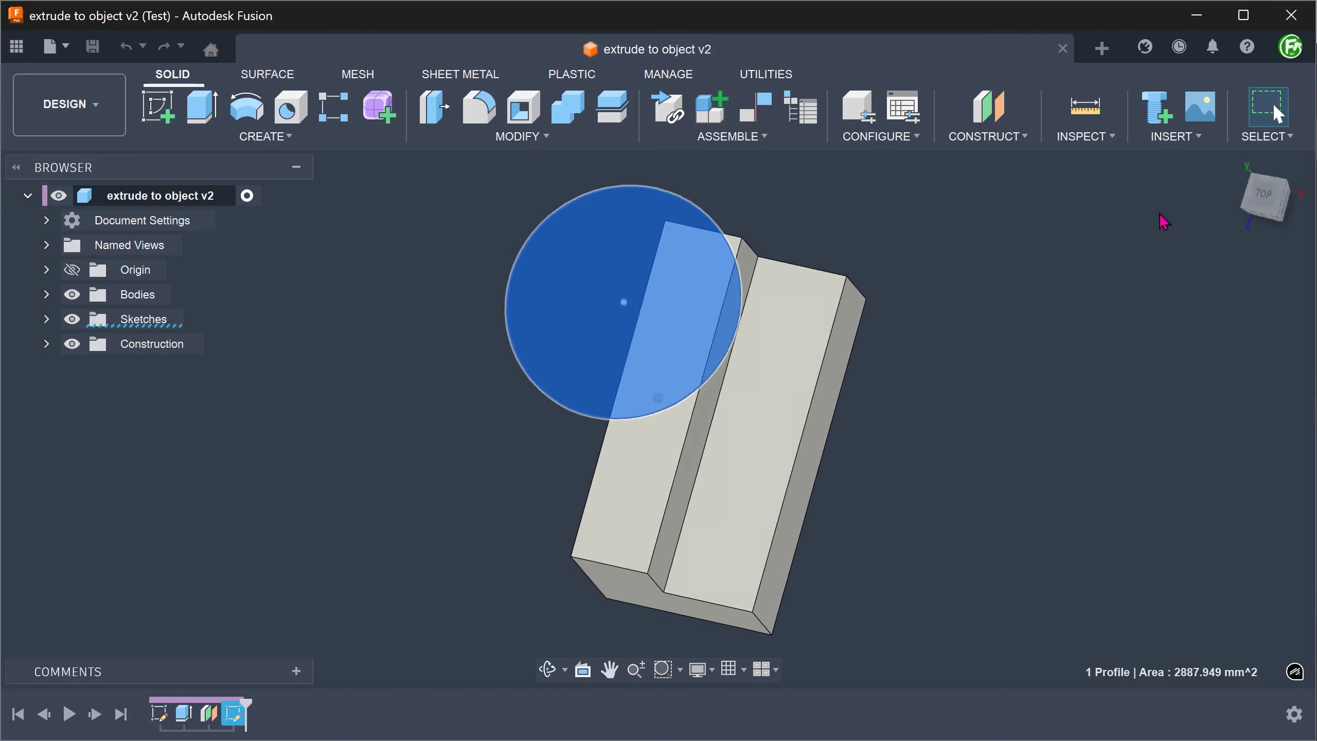
left_click(1260, 191)
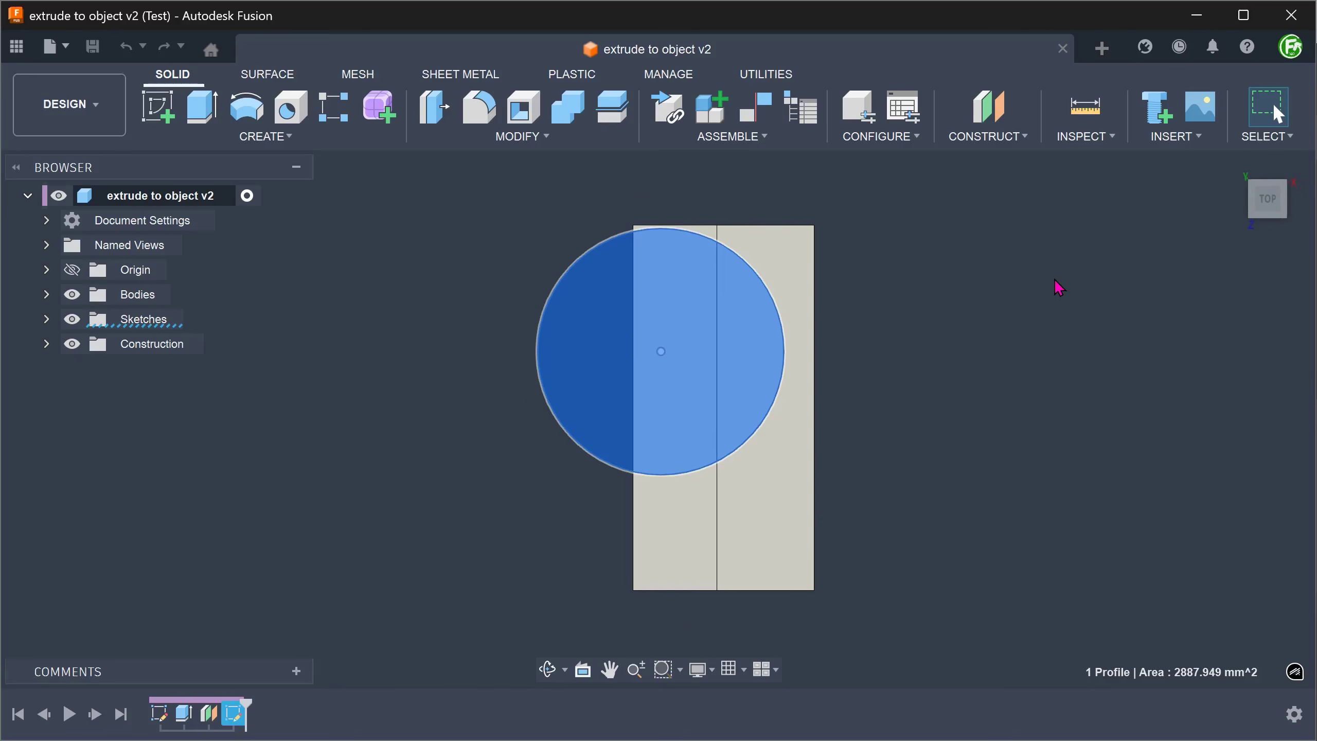
Offset the stepped body's two top faces and the vertical step face by 2 mm as a new surface body.
left_click(1003, 284)
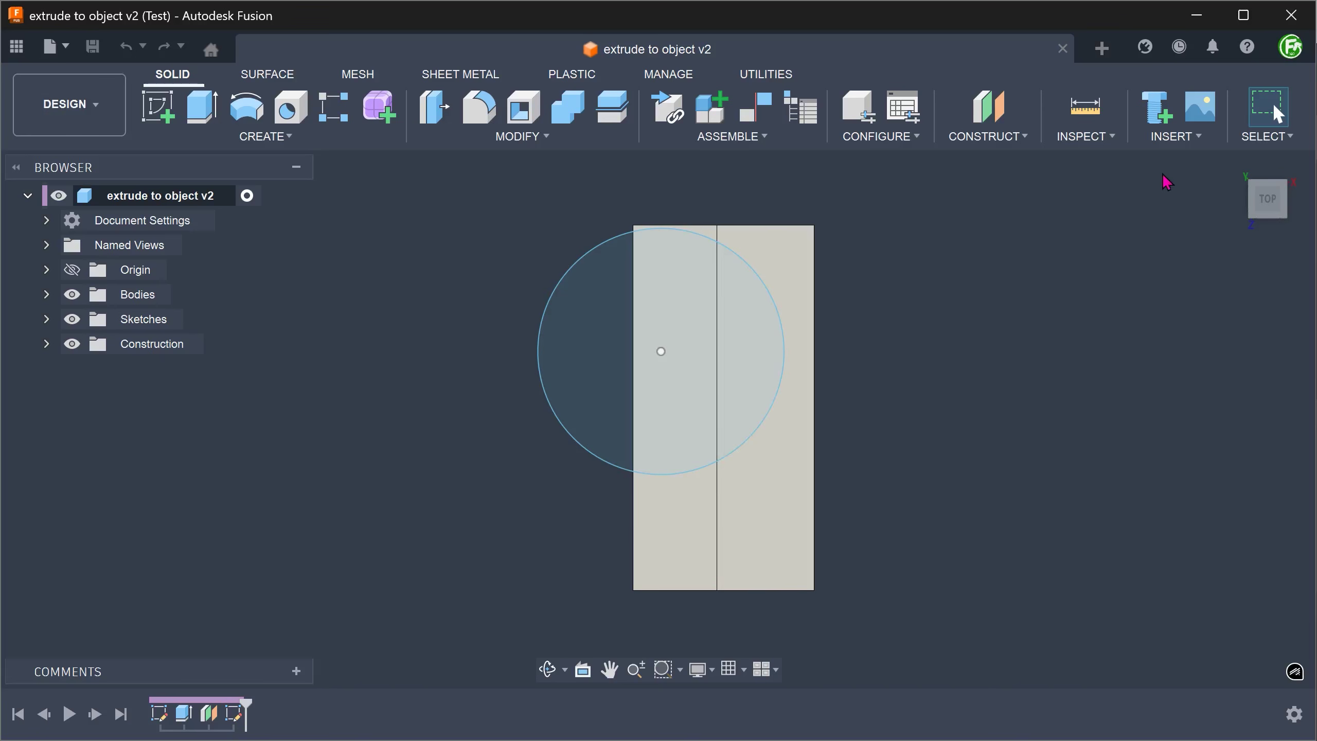
left_click(1233, 165)
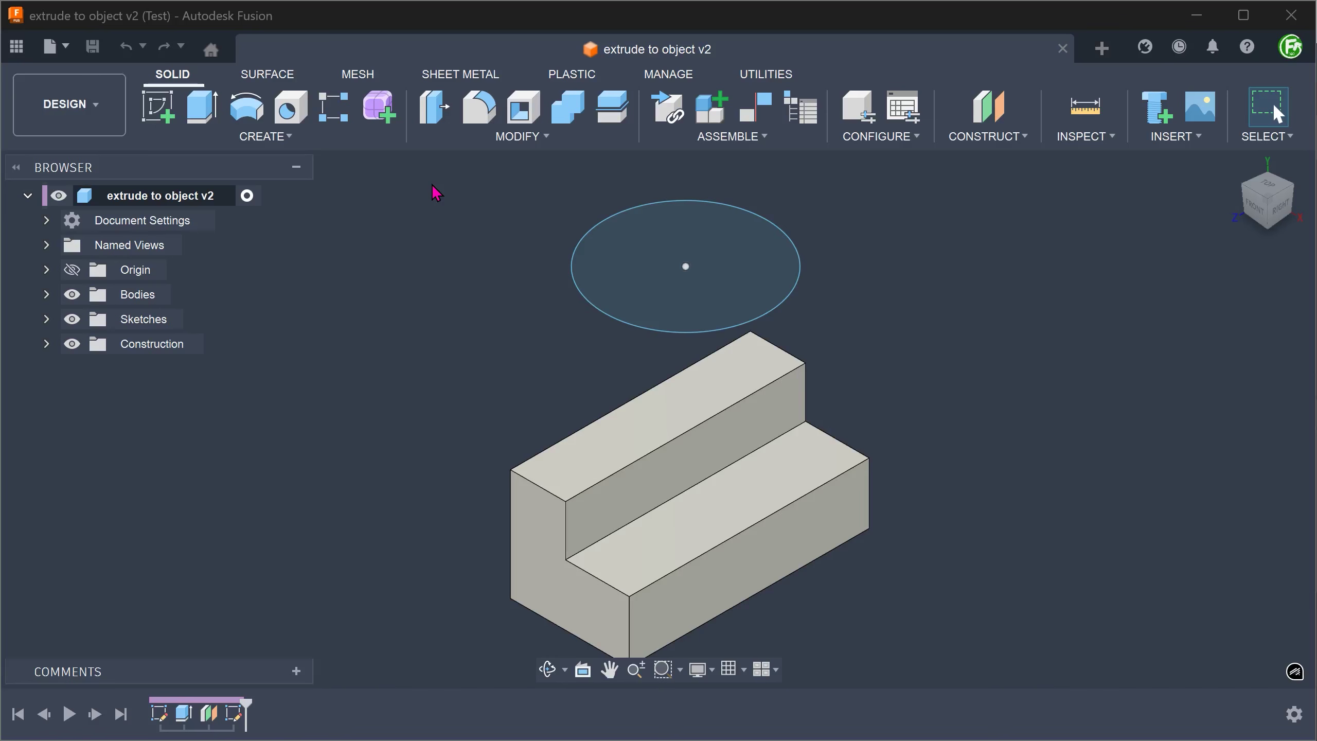
left_click(267, 75)
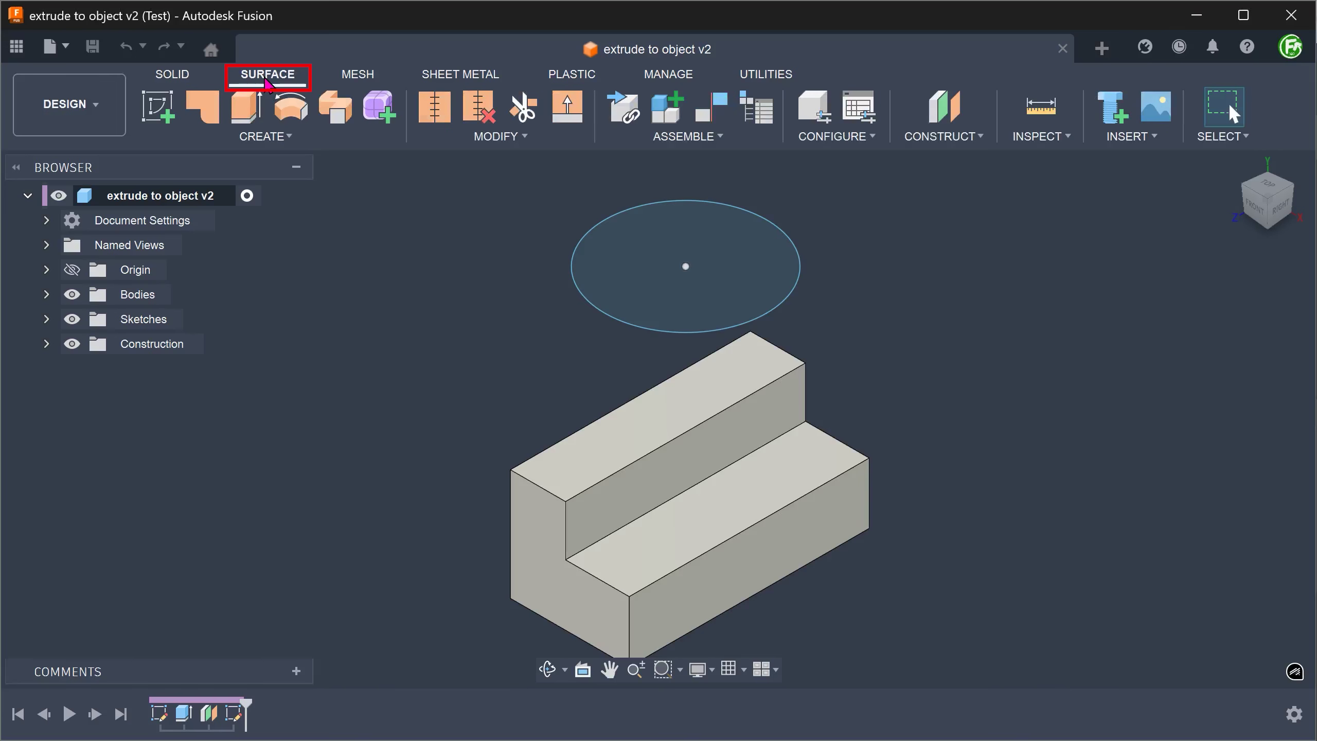
left_click(270, 137)
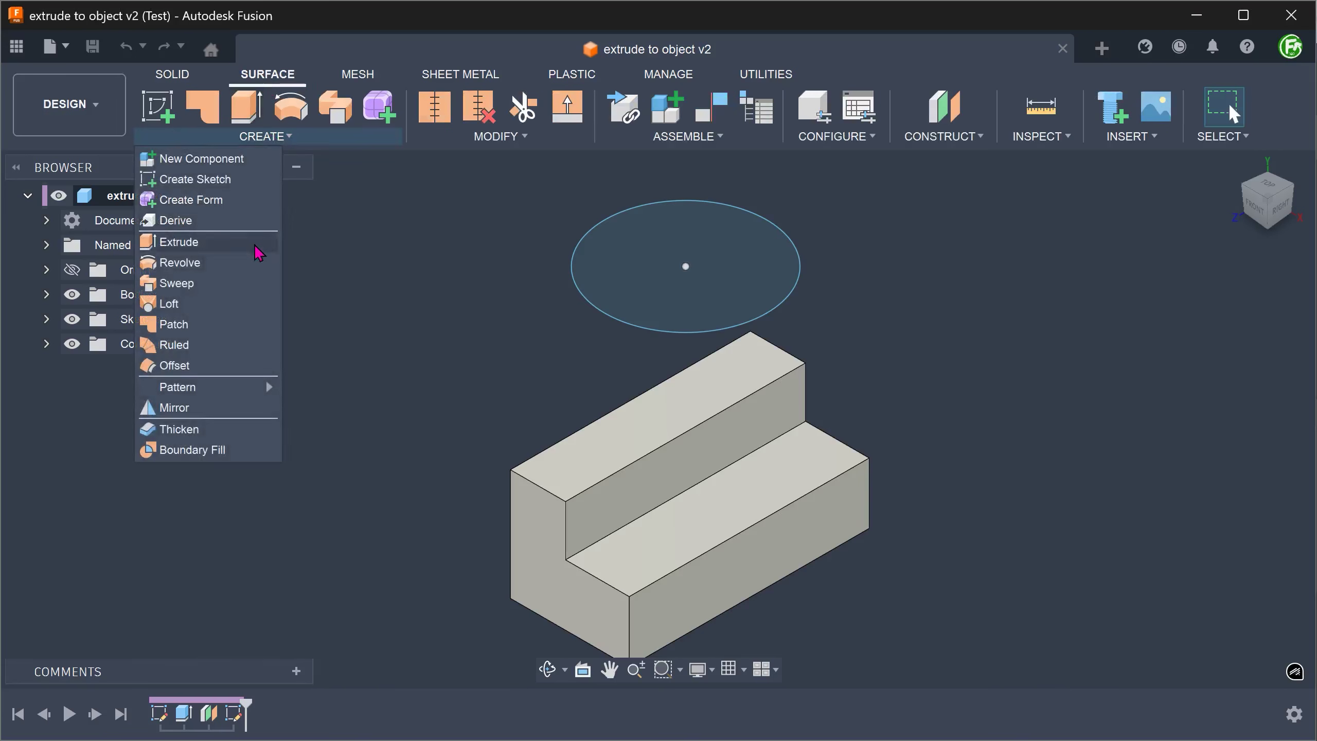
left_click(231, 369)
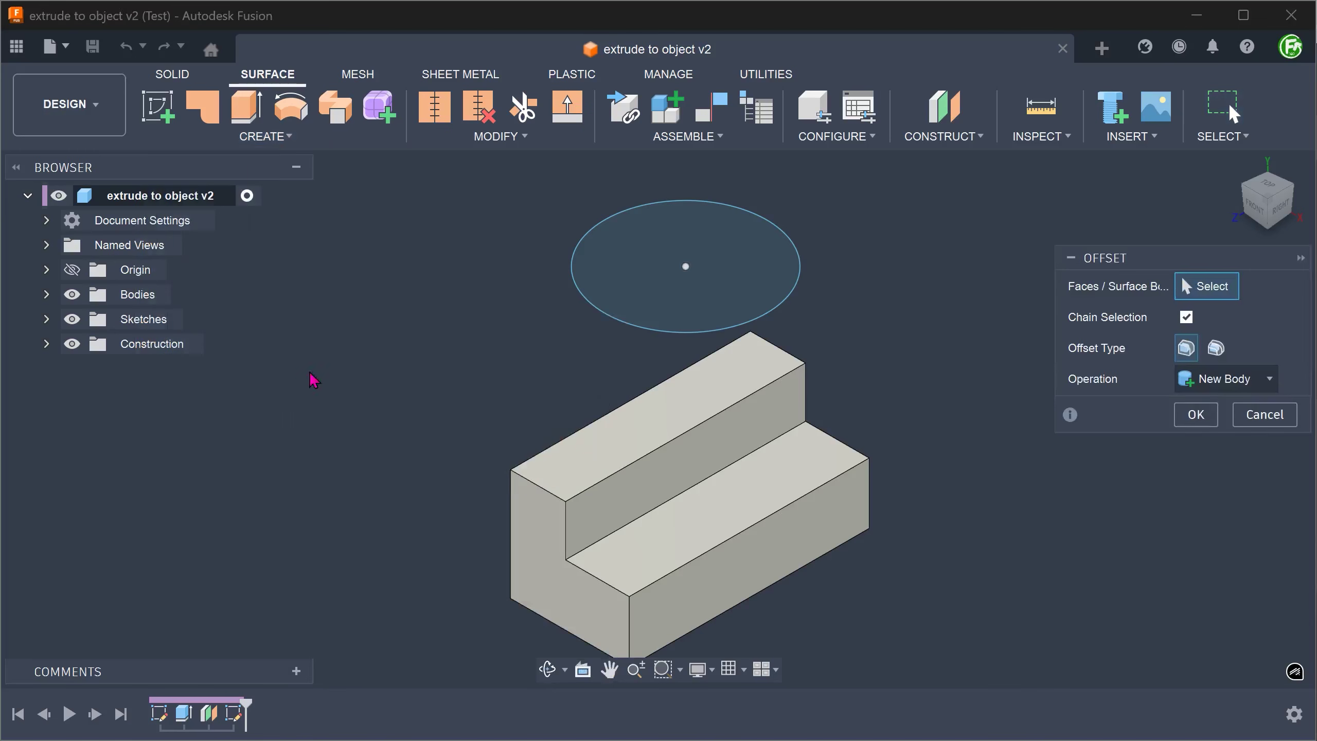
left_click(638, 426)
left_click(717, 447)
left_click(741, 489)
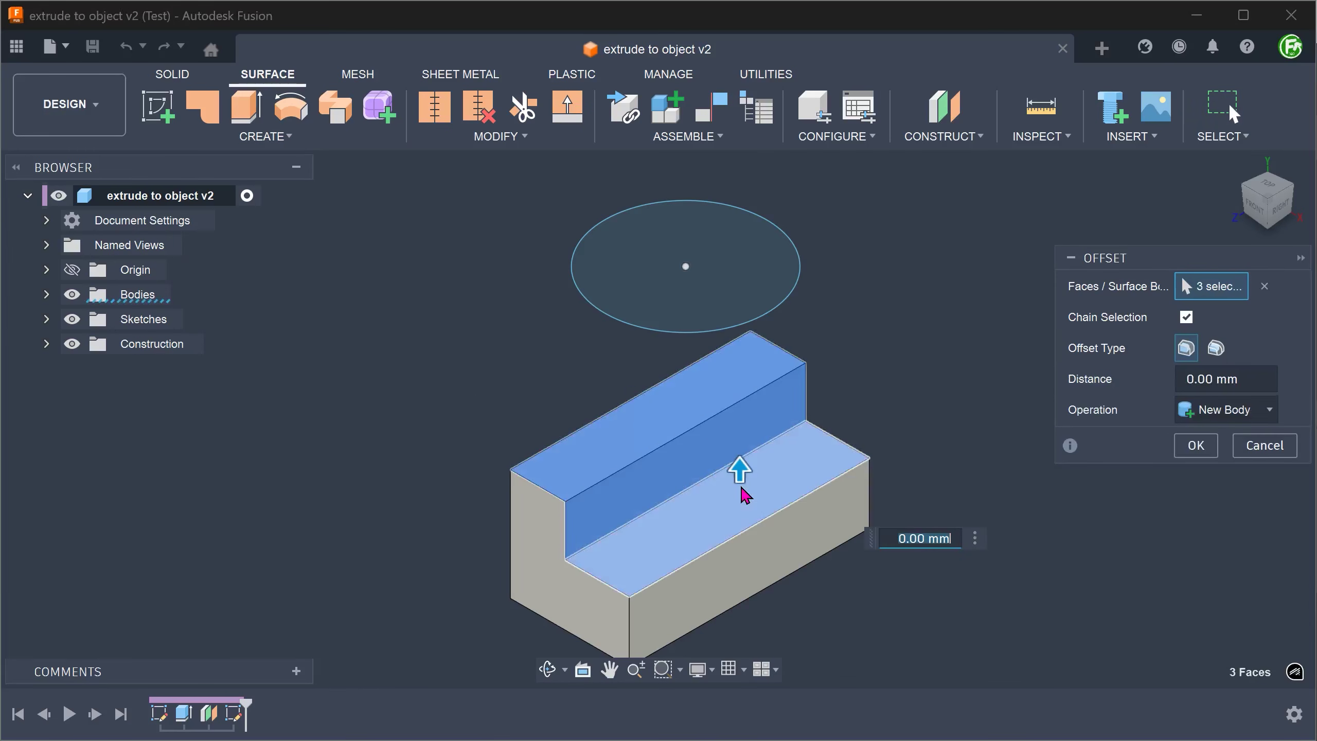
type("2")
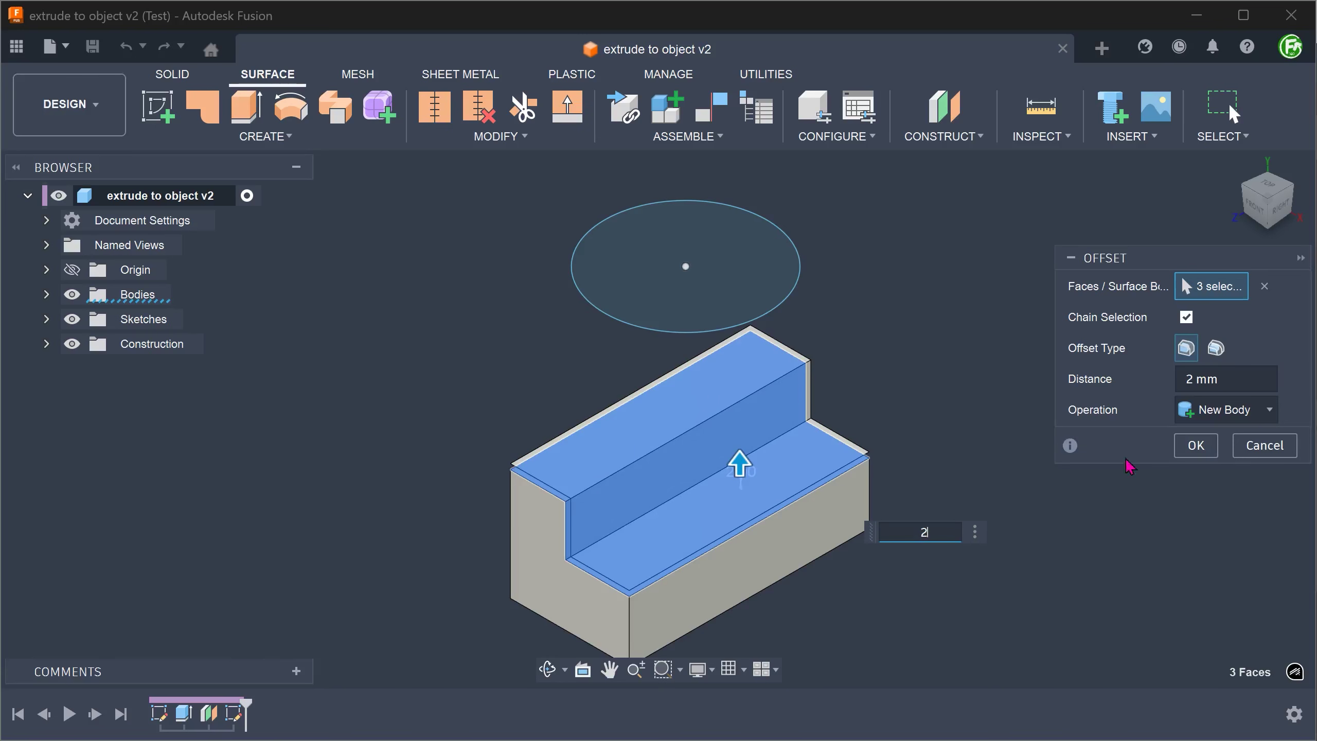
left_click(1198, 446)
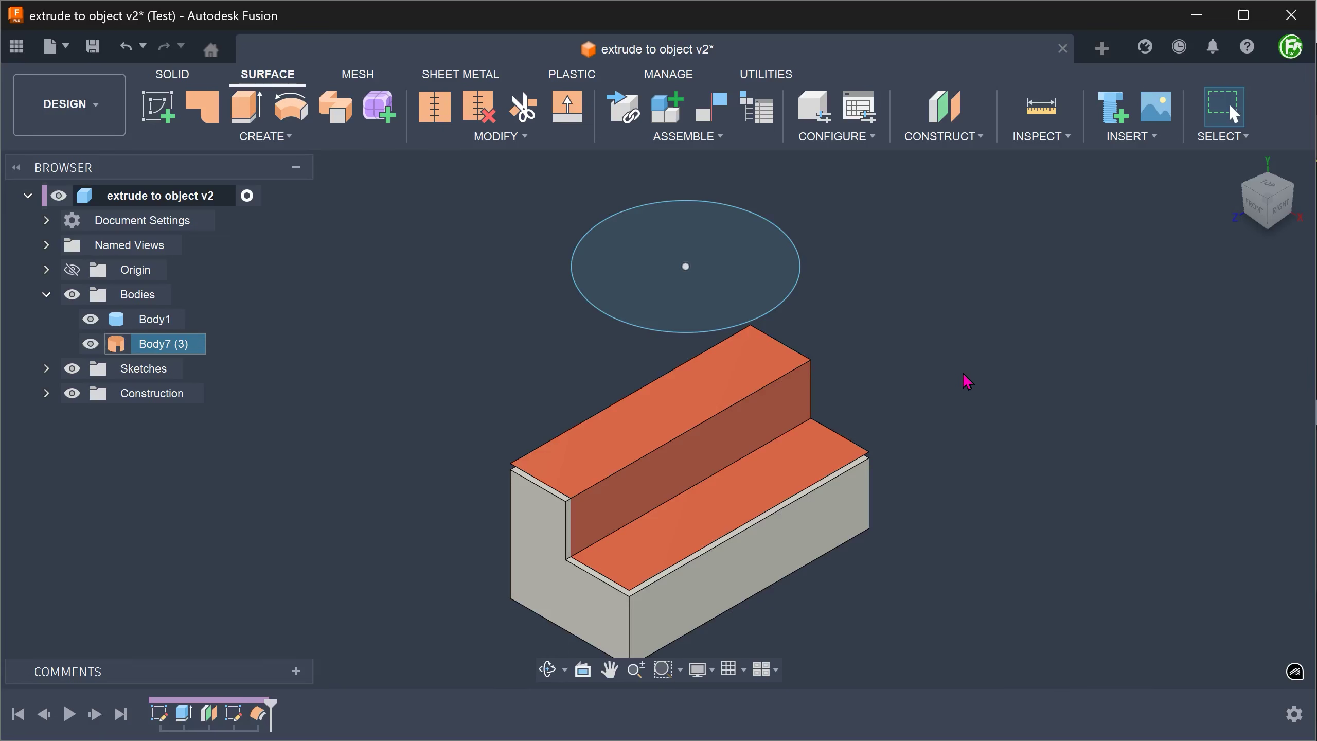
Try to extrude the circle profile as a new body with extent To Object targeting the offset surface, read the error details and cancel.
key("e")
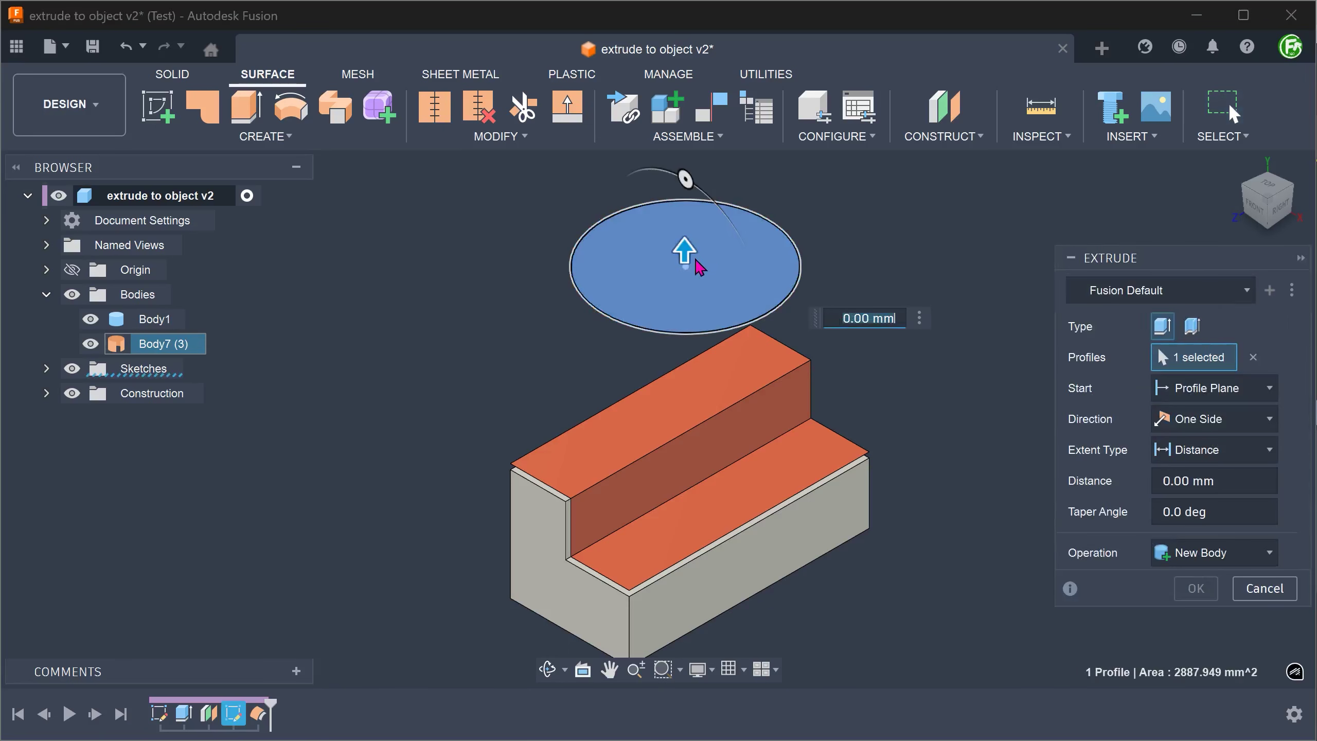
left_click_drag(684, 254, 686, 311)
left_click(1203, 450)
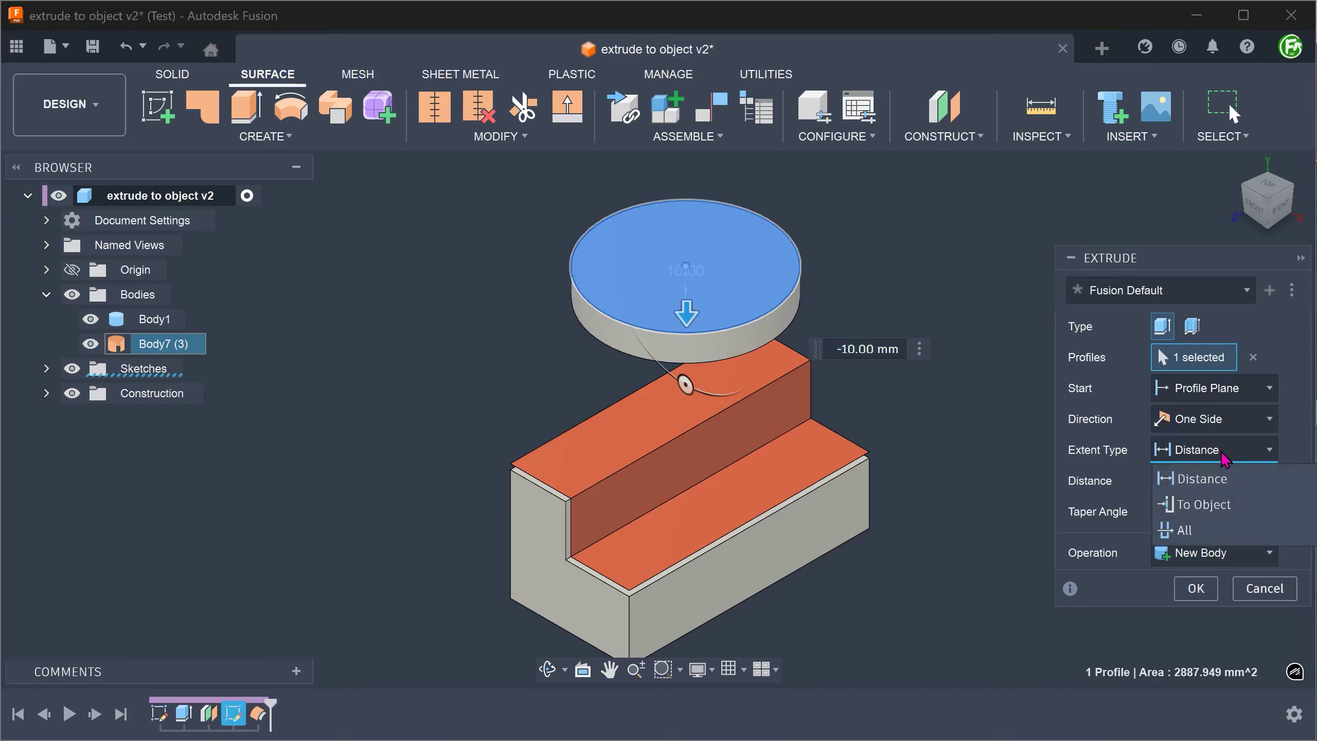
left_click(1172, 504)
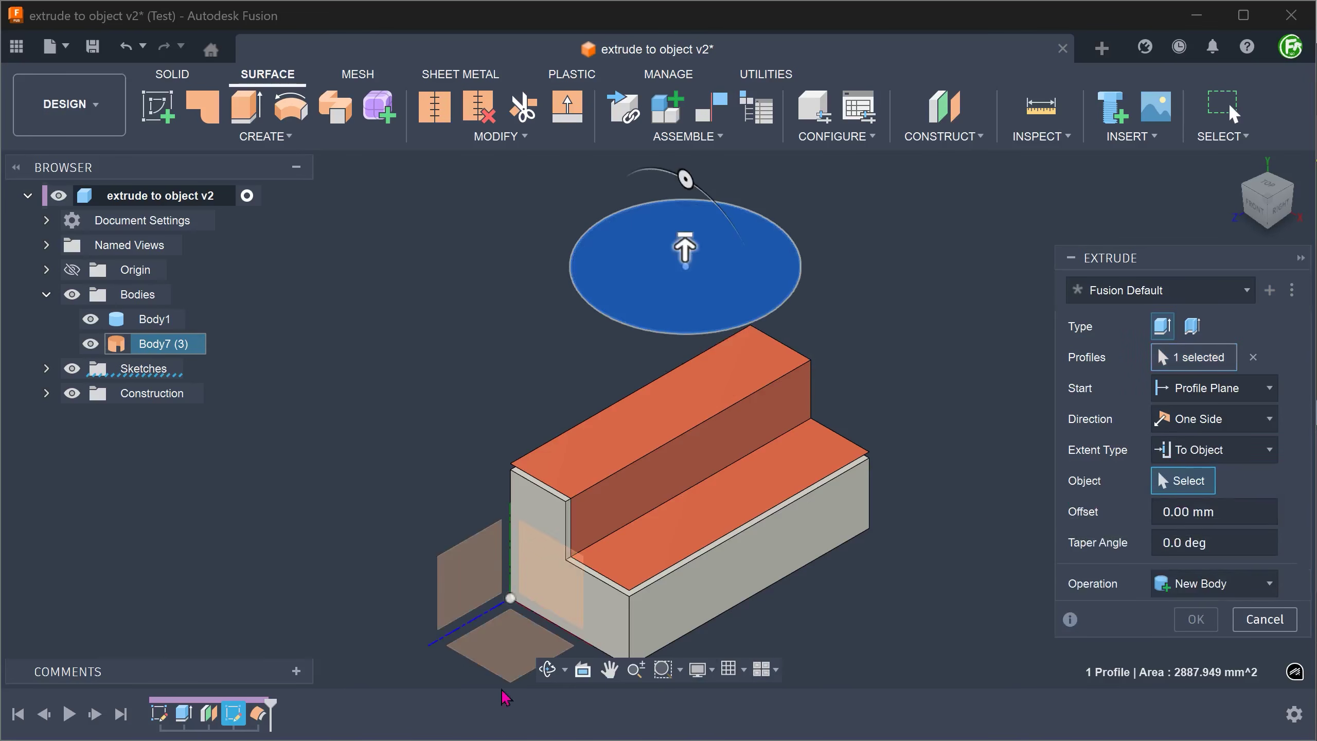
left_click(169, 352)
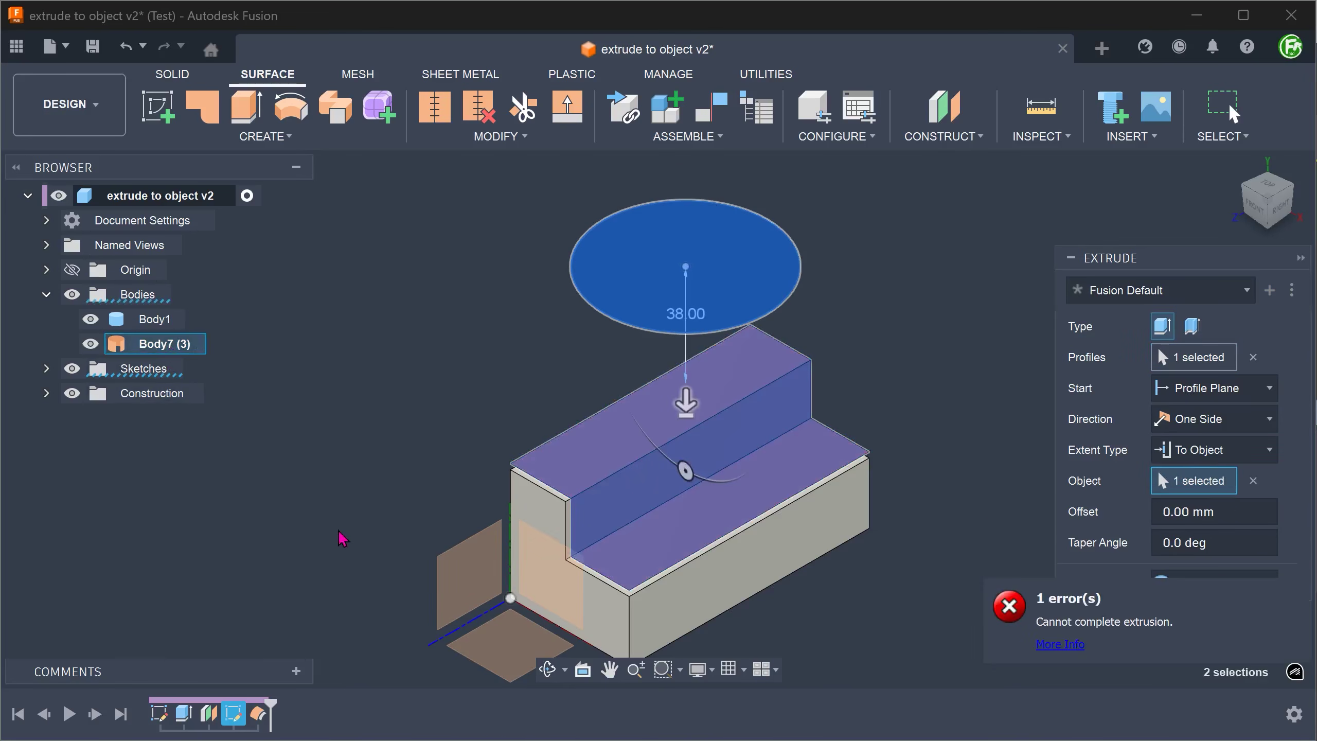
left_click(1043, 646)
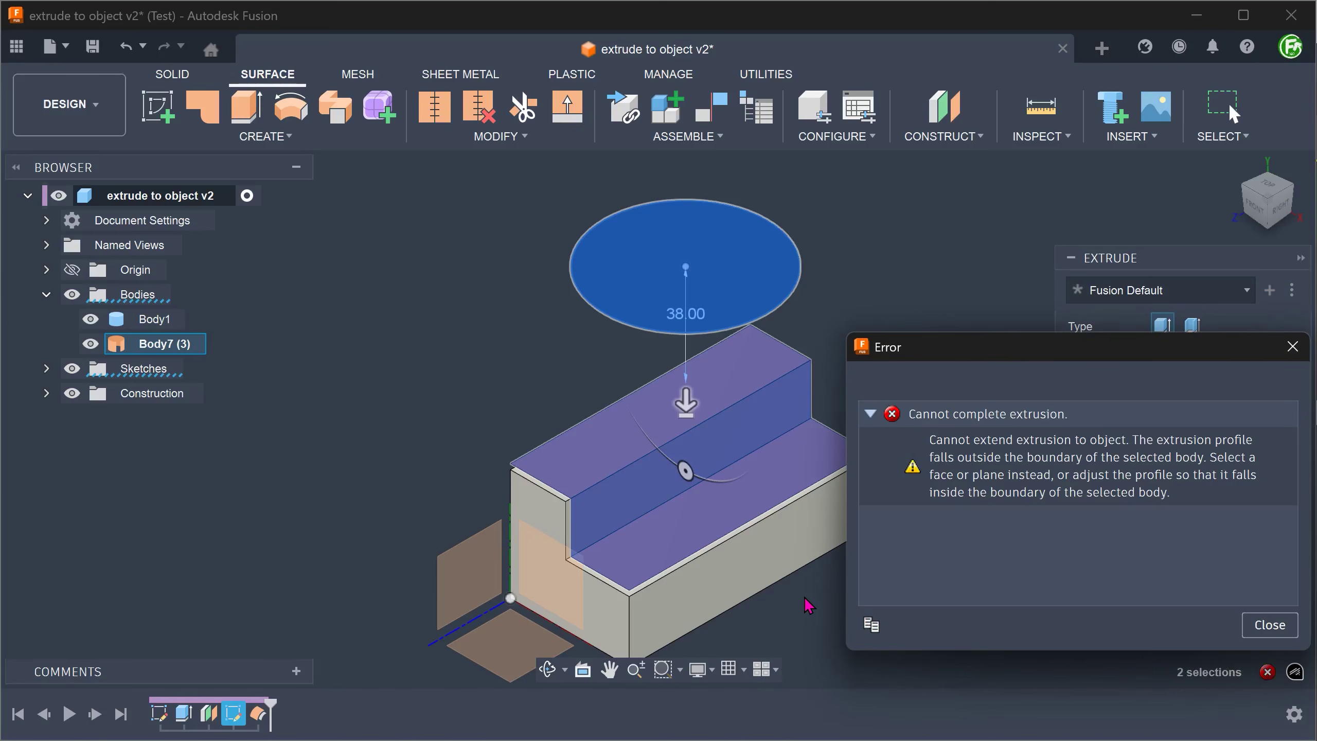
left_click(1262, 628)
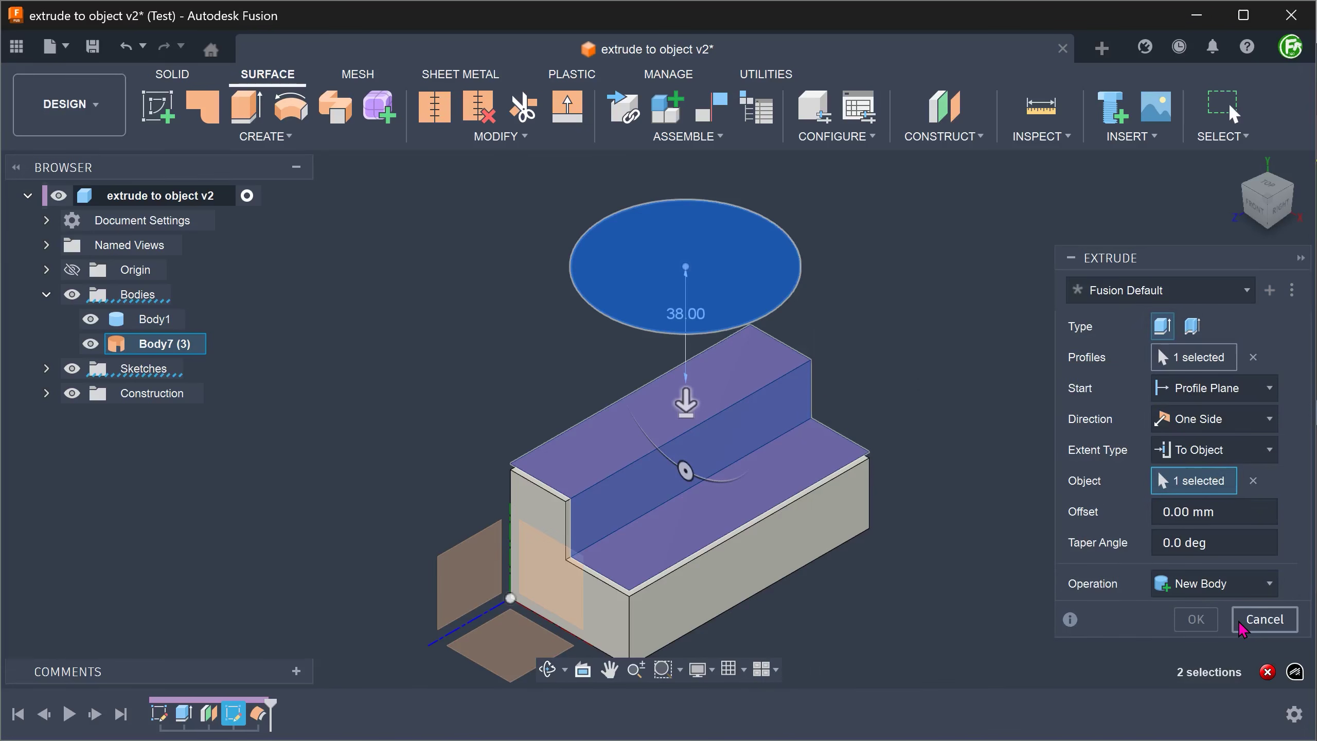
left_click(1261, 620)
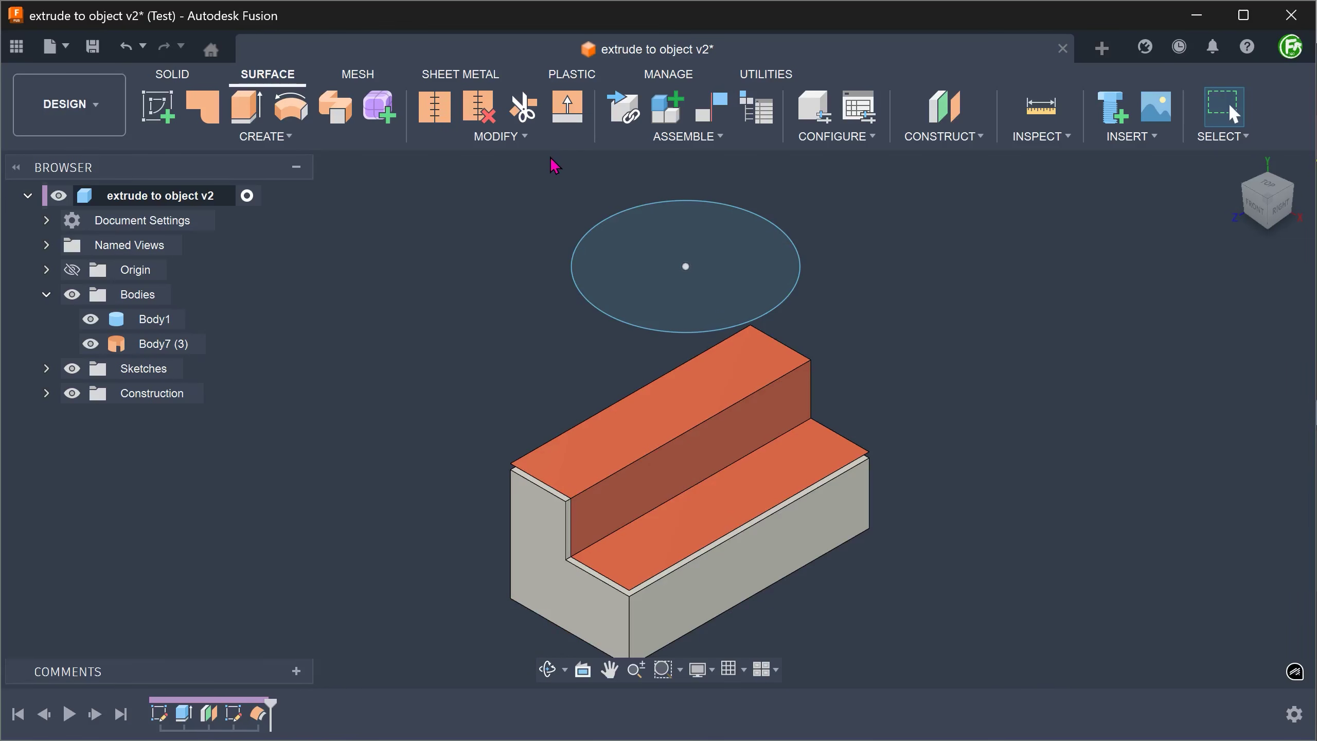
Extend the outer edges of the offset surface outward until it reaches beyond the whole circle, using the Natural type.
left_click(497, 137)
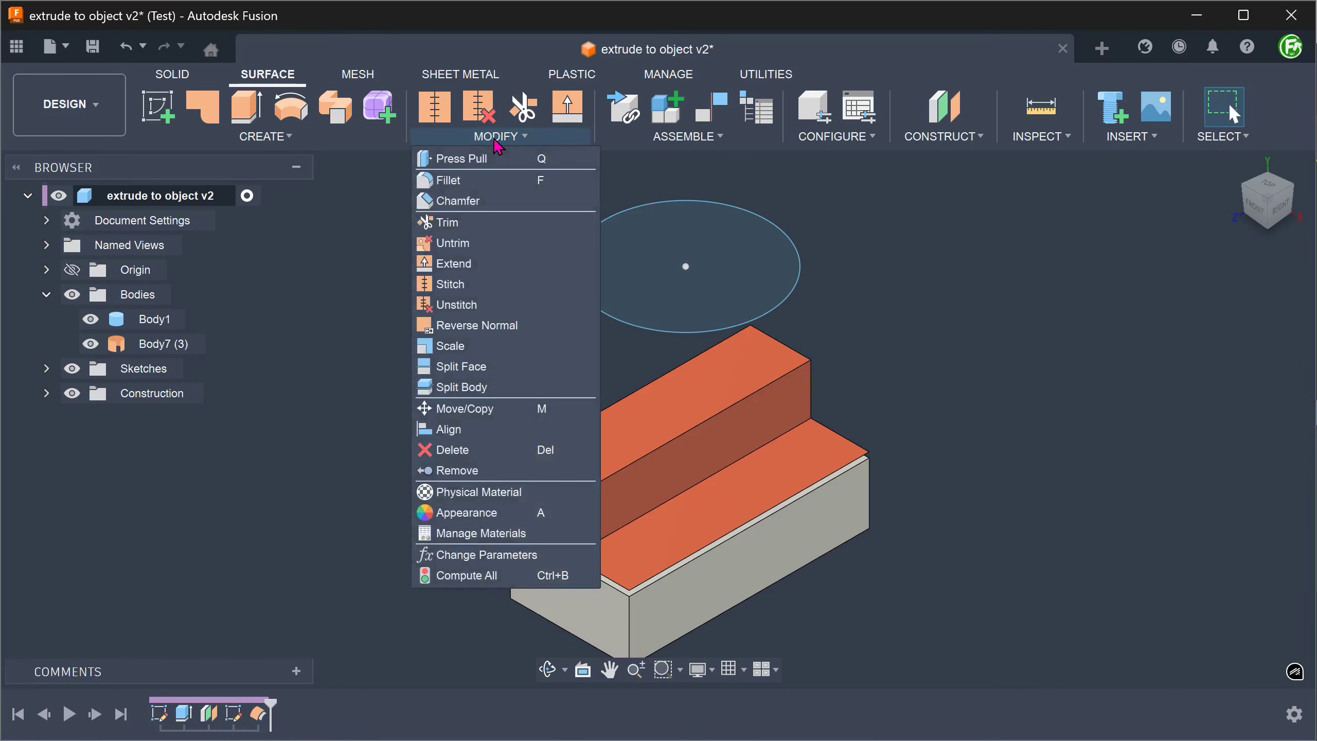
left_click(480, 266)
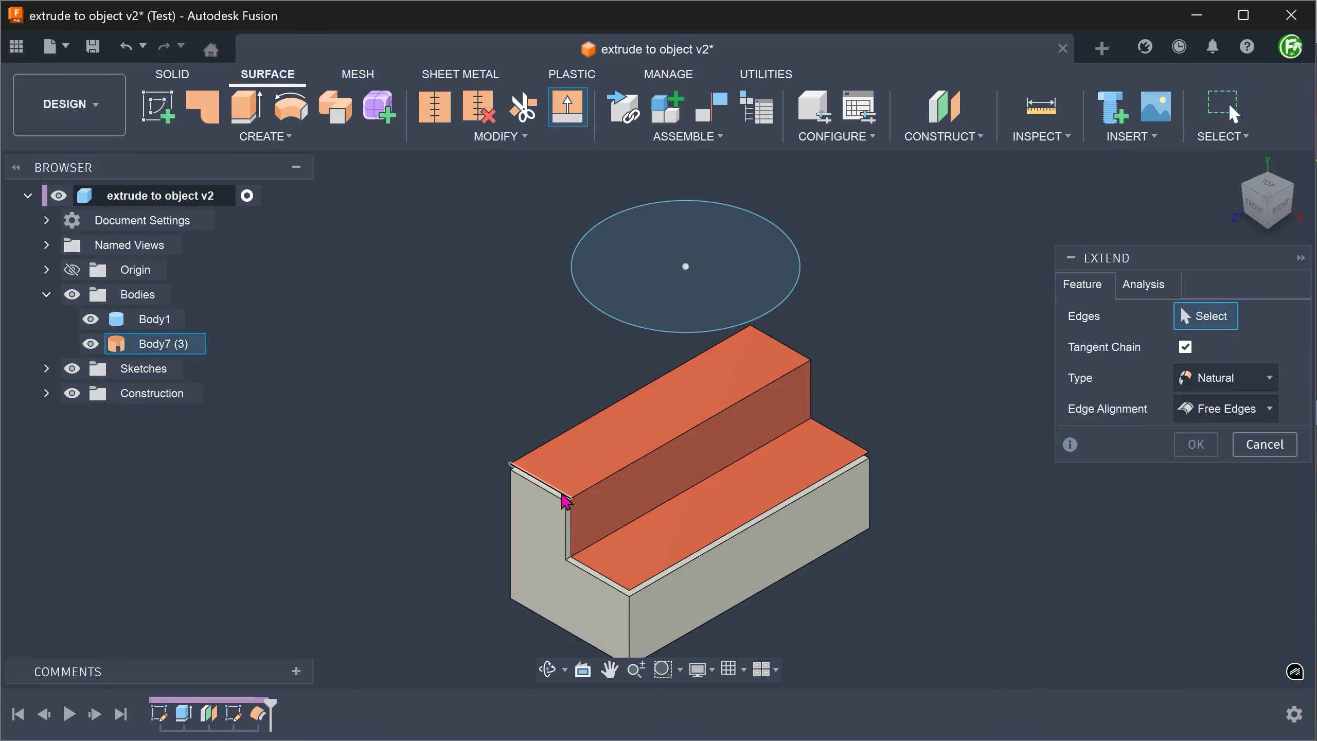
left_click(569, 496)
left_click(571, 511)
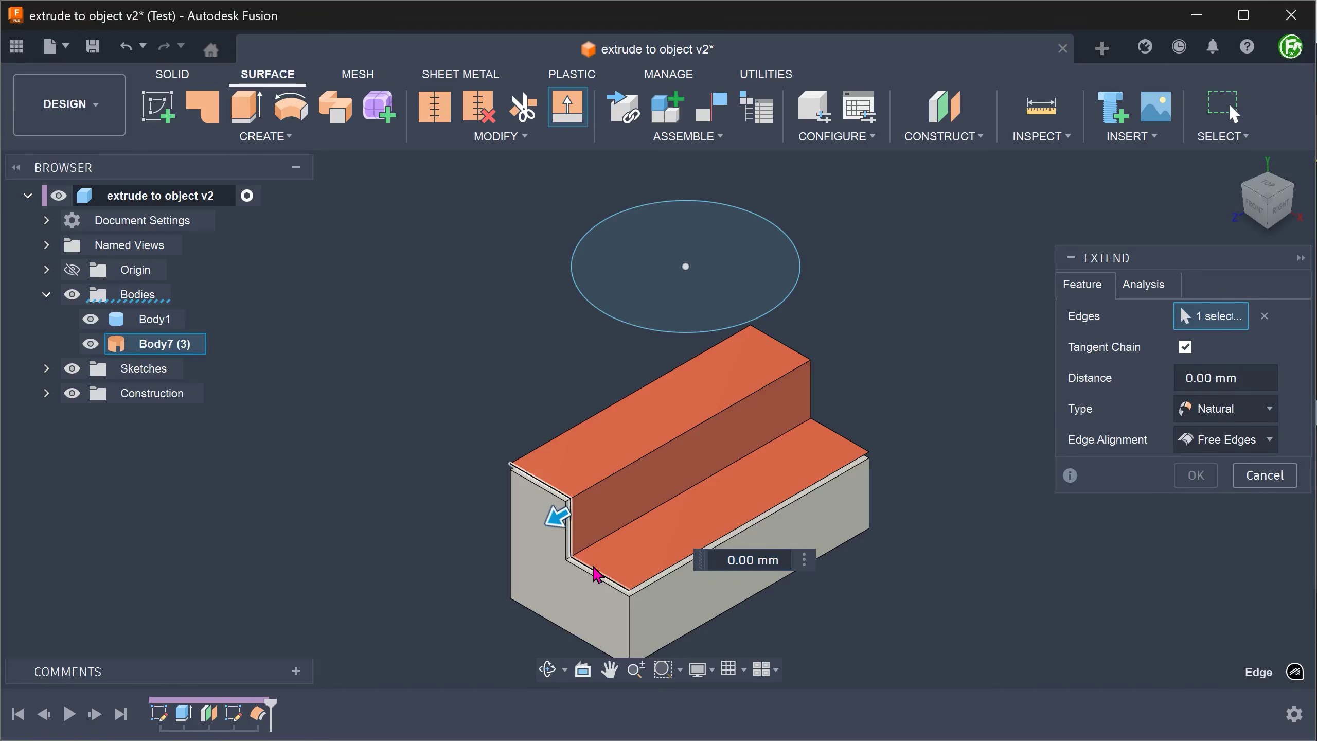
left_click(592, 569)
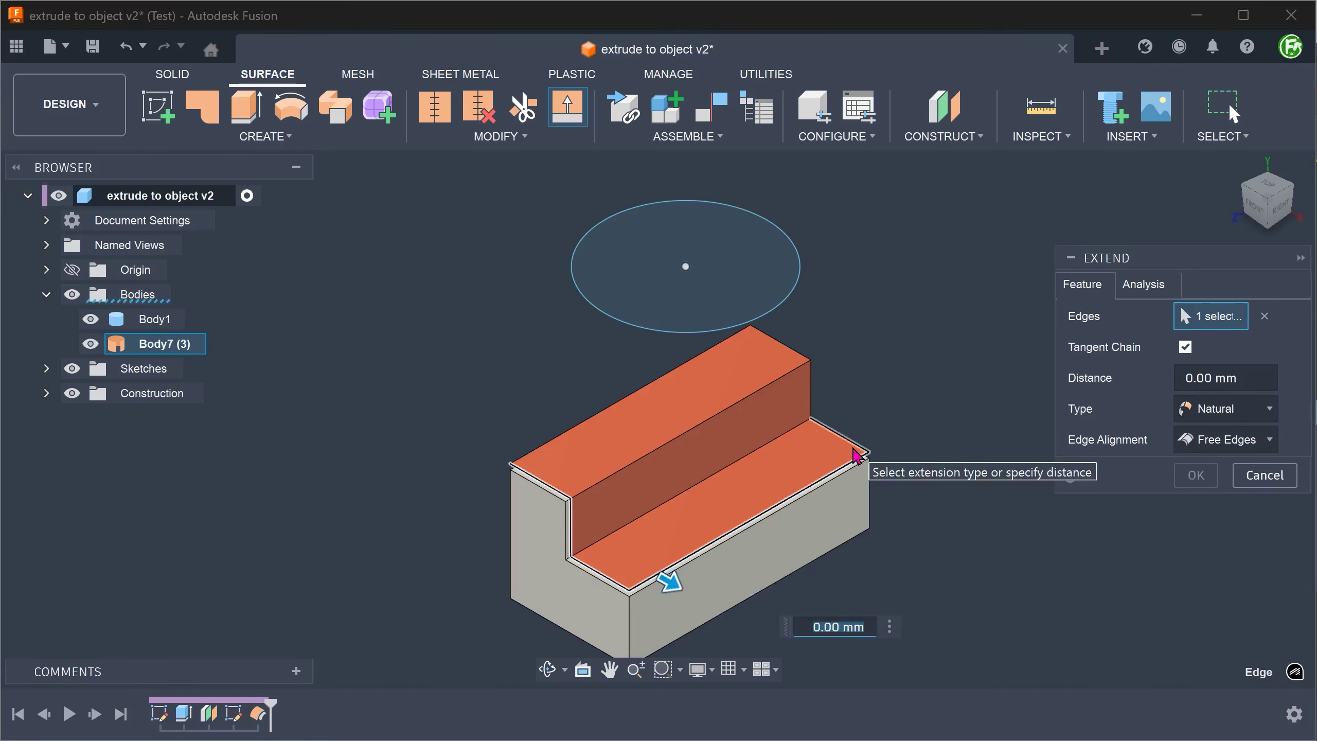
left_click(847, 465)
left_click(810, 385)
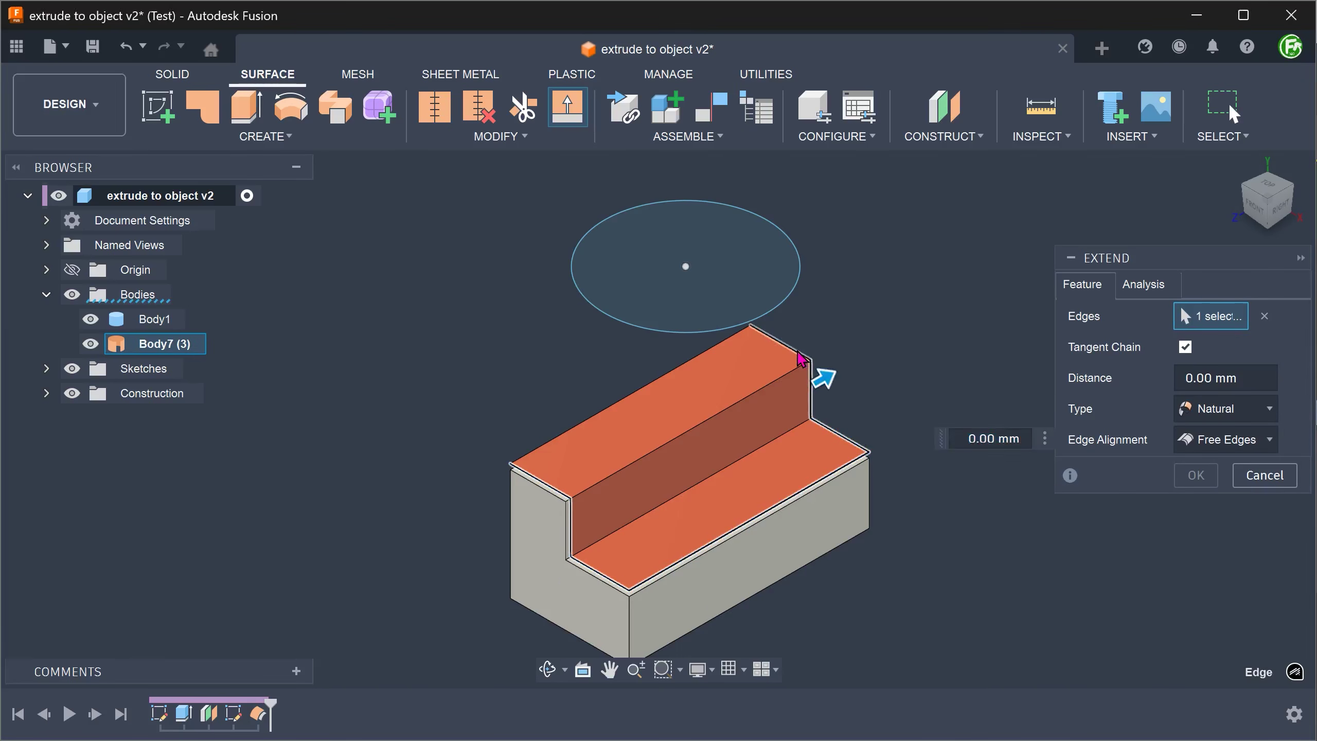
left_click(797, 352)
left_click(705, 353)
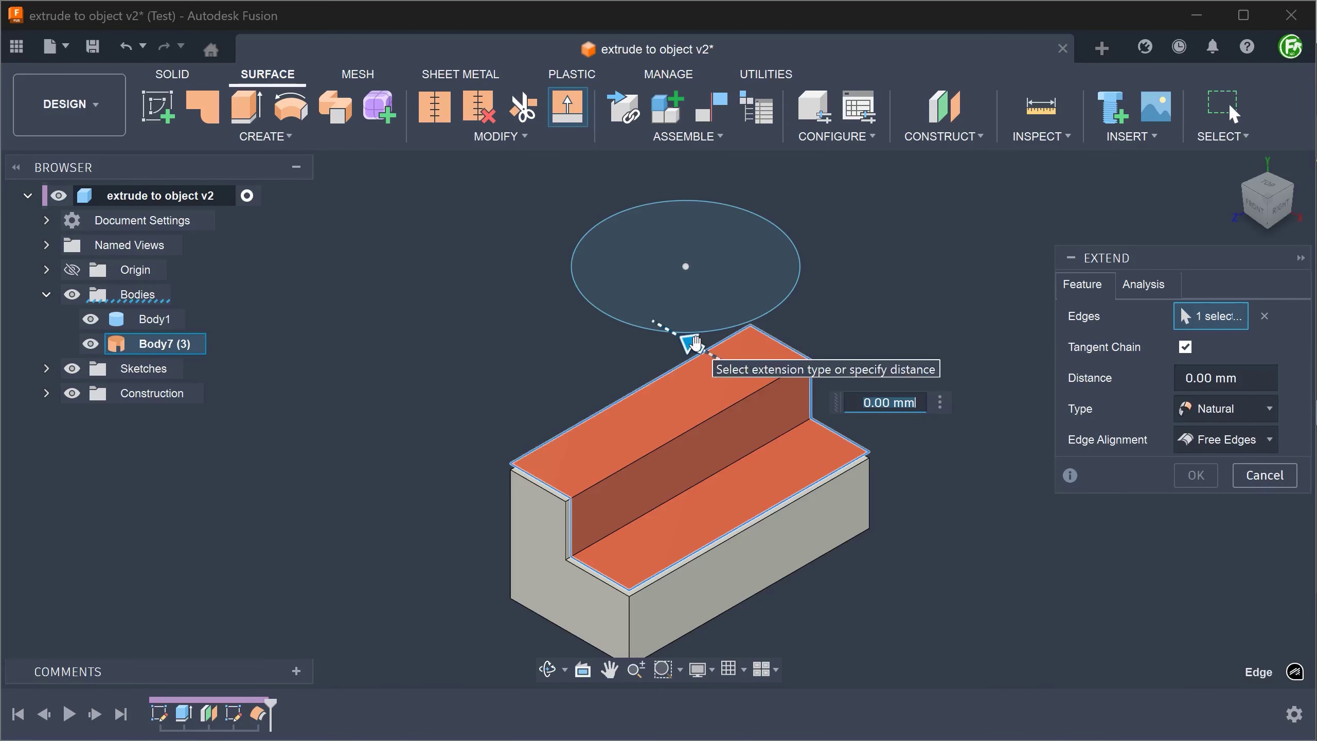
left_click_drag(1265, 203, 1239, 193)
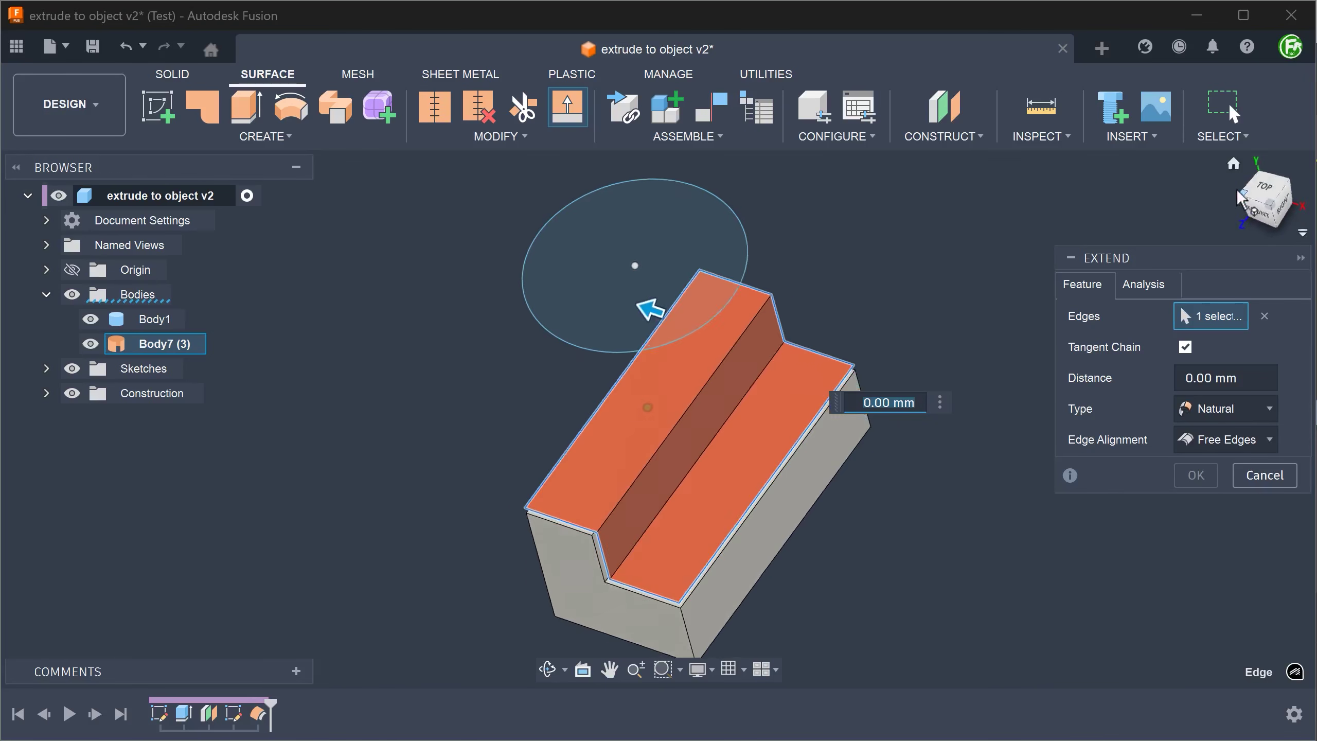
left_click(1265, 188)
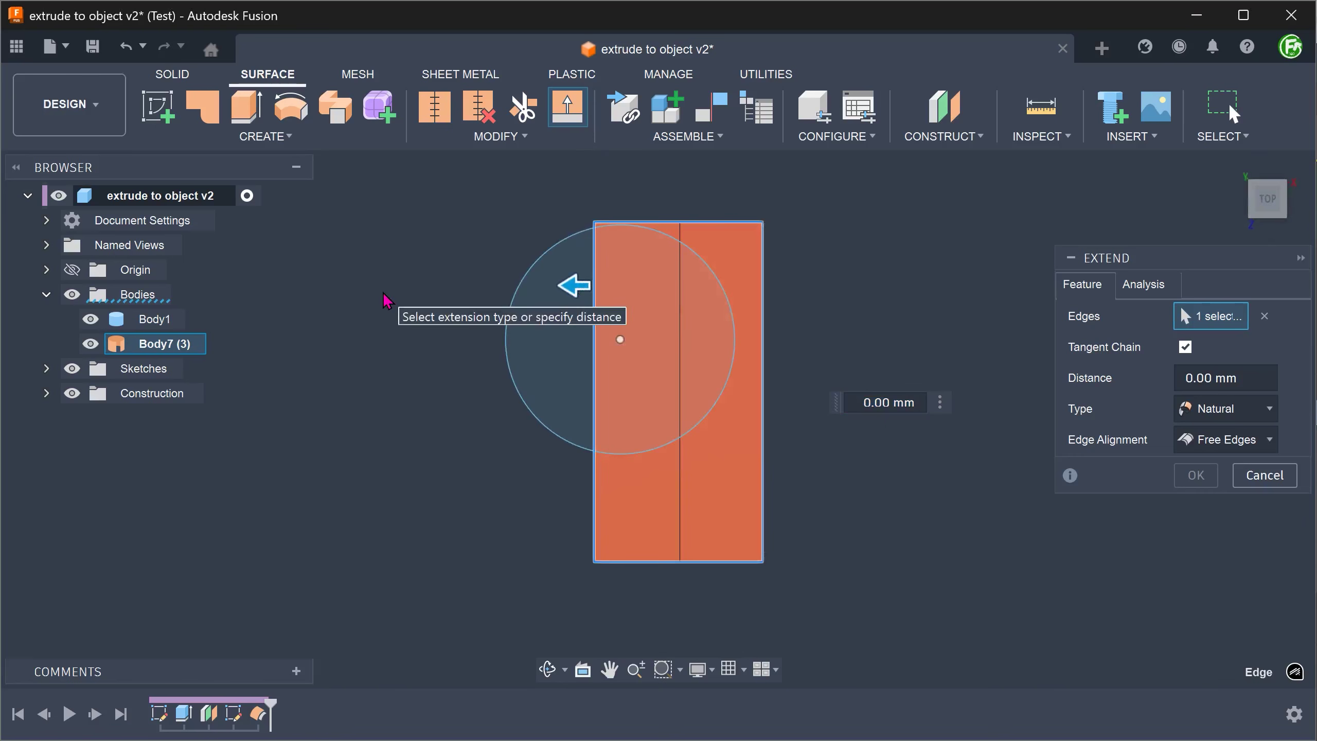
left_click_drag(574, 286, 442, 287)
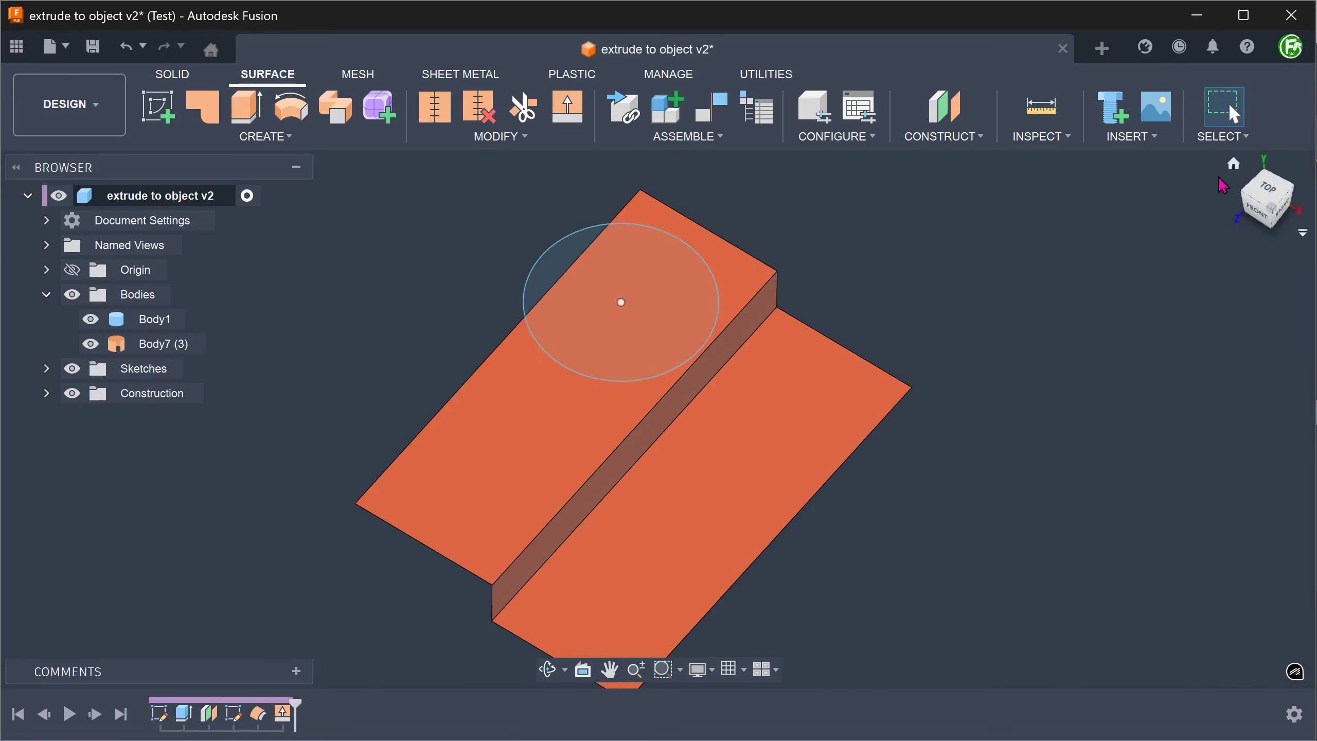
Extrude the circle profile as a new body with extent To Object, targeting the extended surface.
left_click(1230, 168)
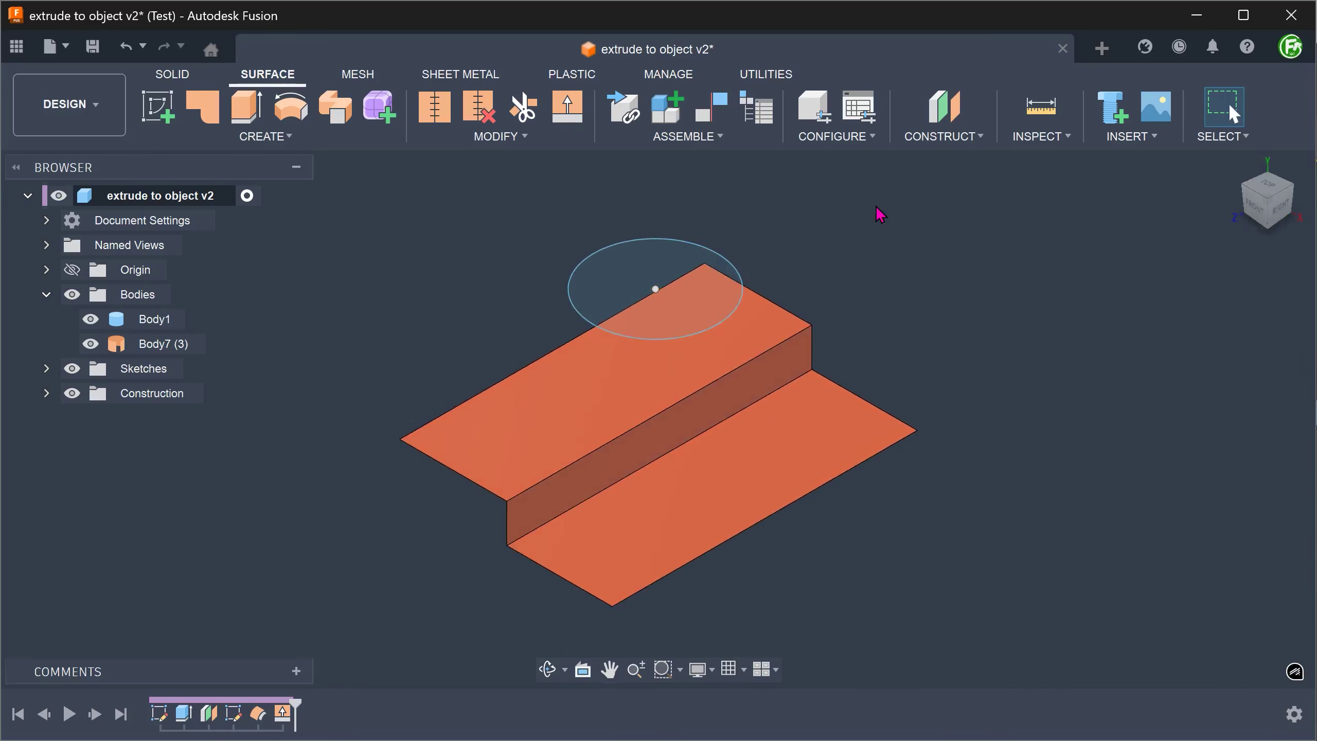
key("e")
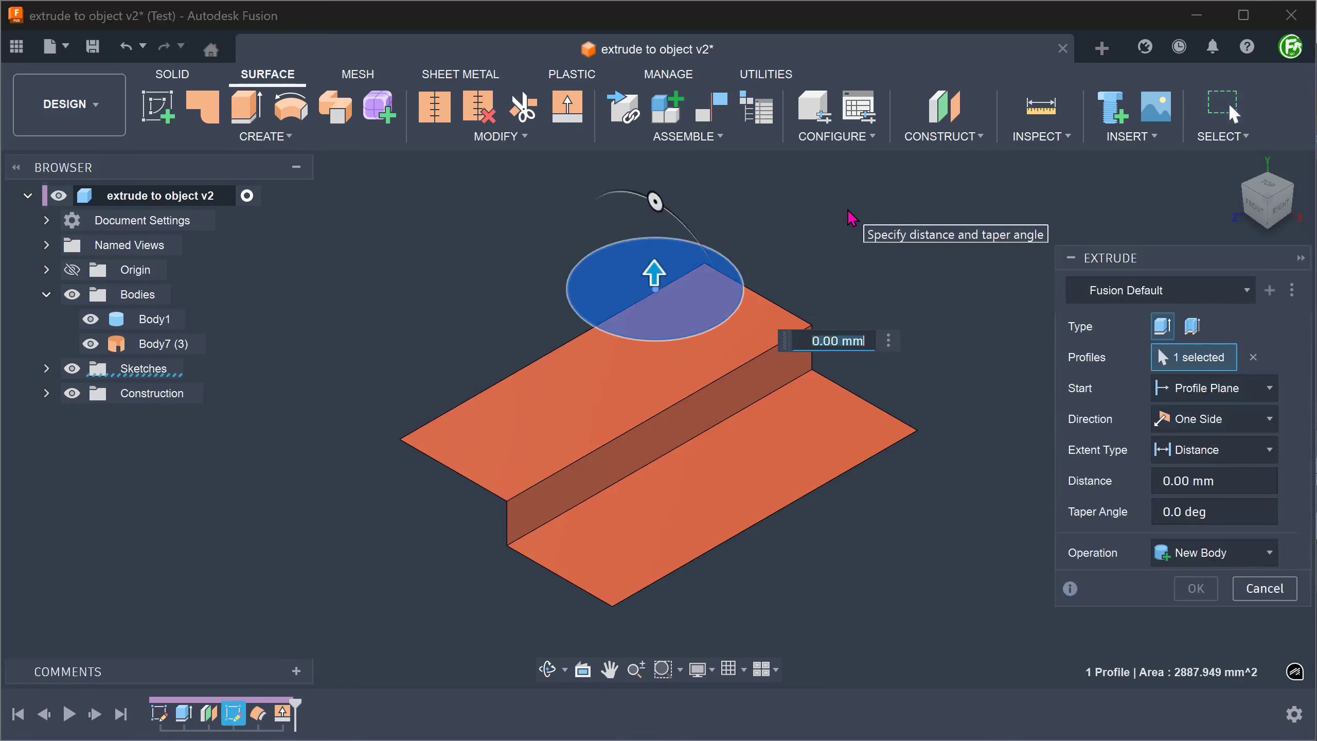
left_click(1210, 453)
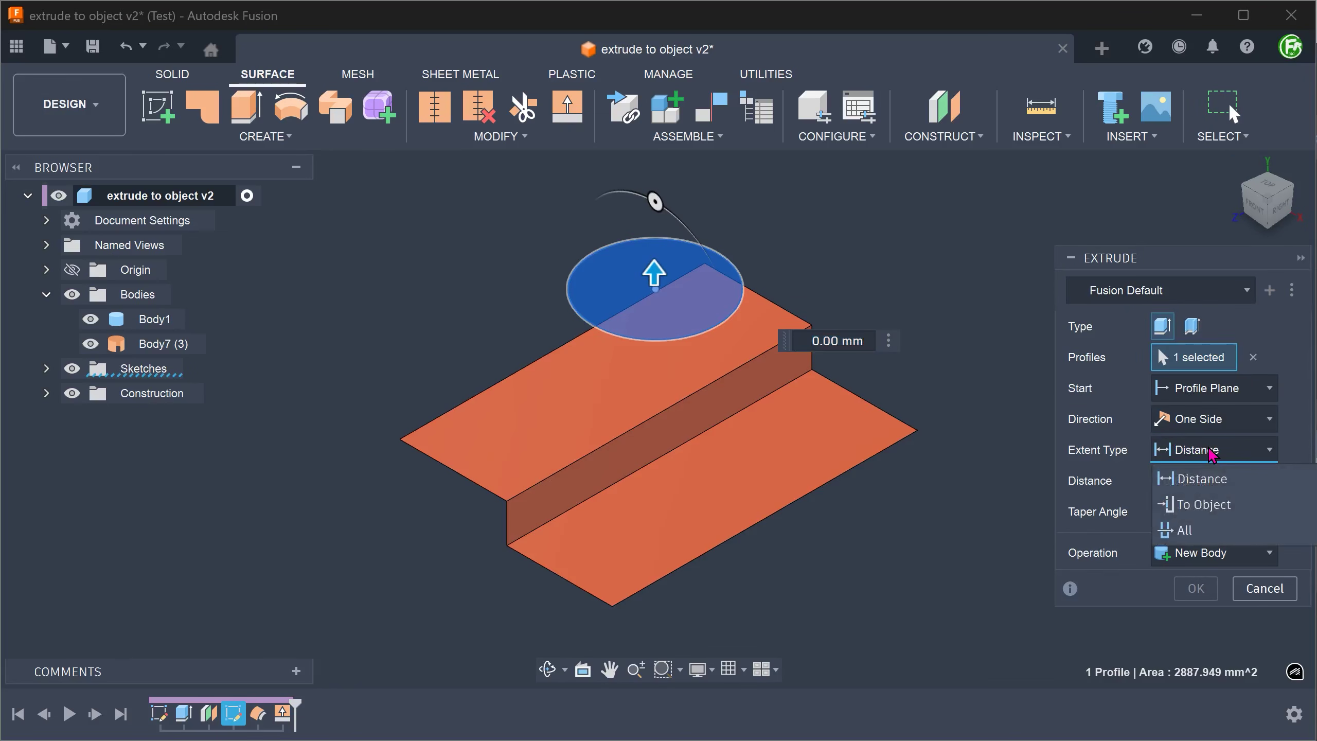
left_click(1193, 503)
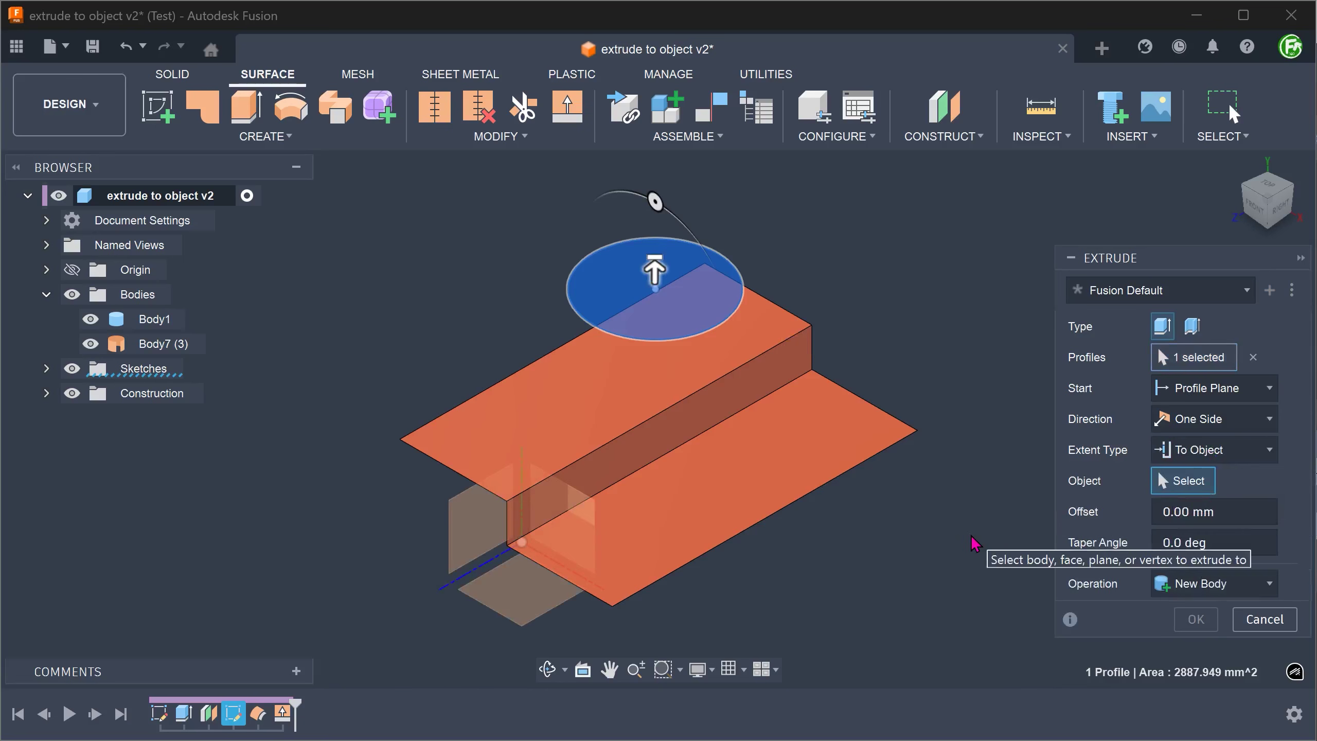
left_click(837, 487)
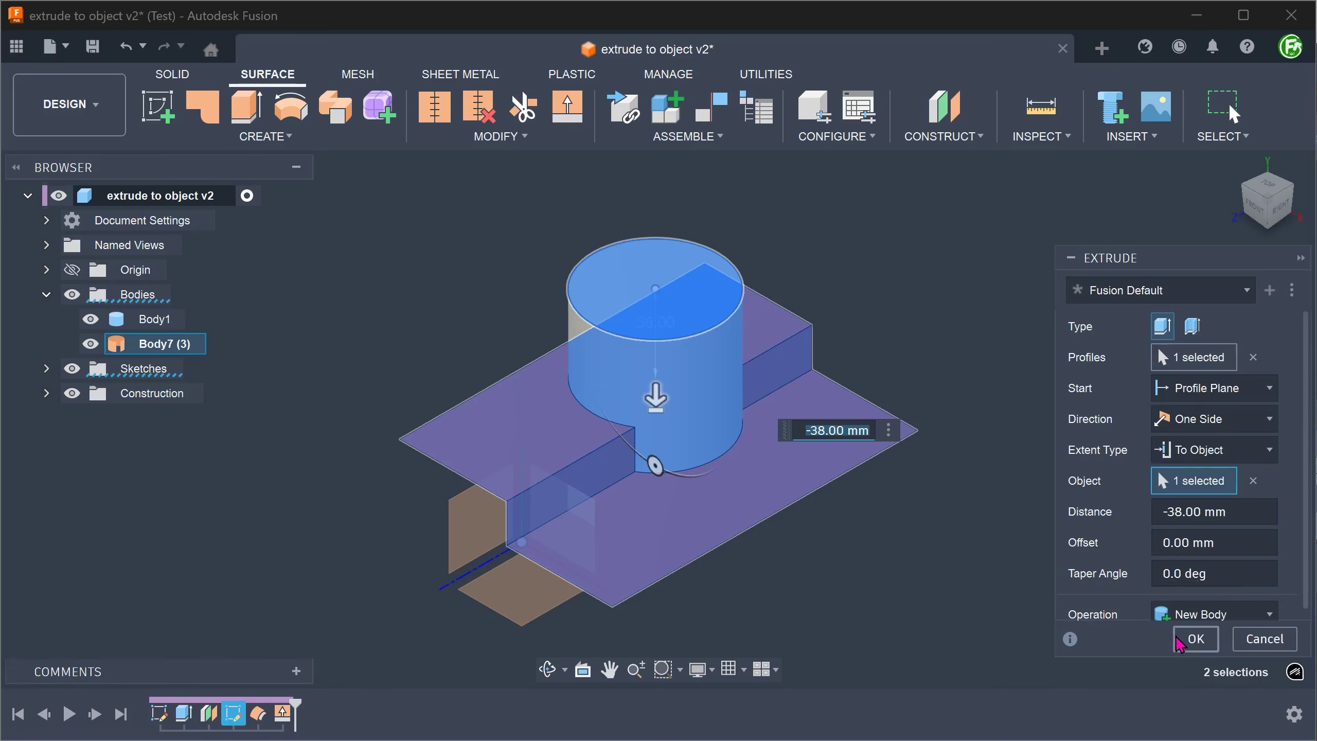
left_click(1194, 638)
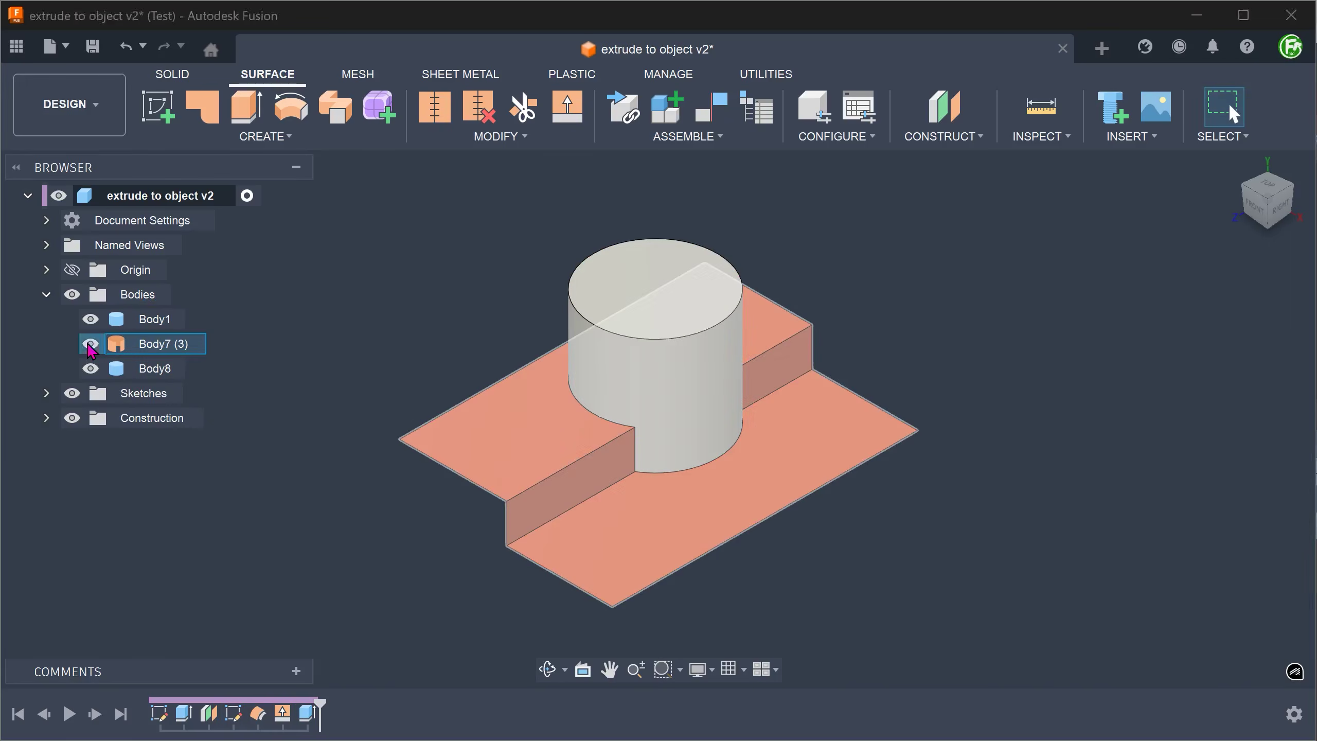
Hide the extended surface body and examine from the front the gap between the cylinder and the stepped body.
left_click(90, 343)
middle_click_drag(521, 191, 1009, 244, "shift")
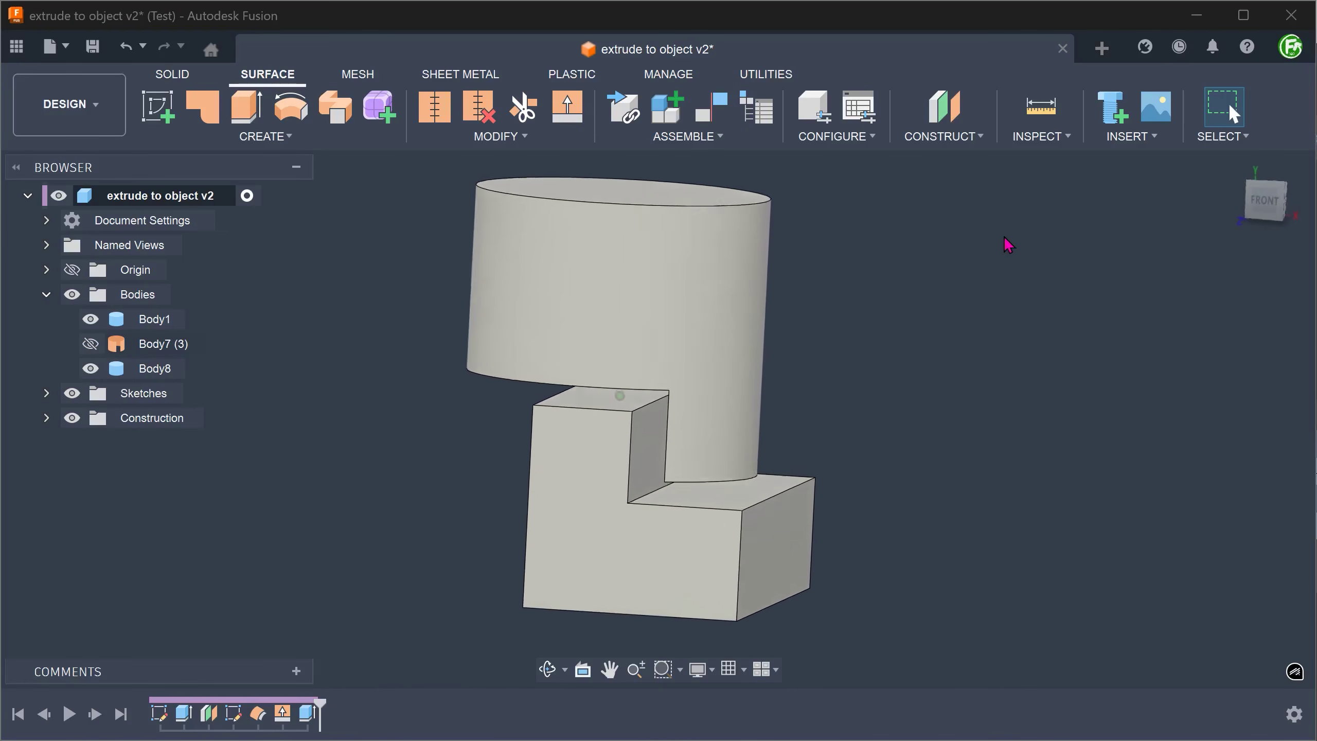
left_click(1261, 202)
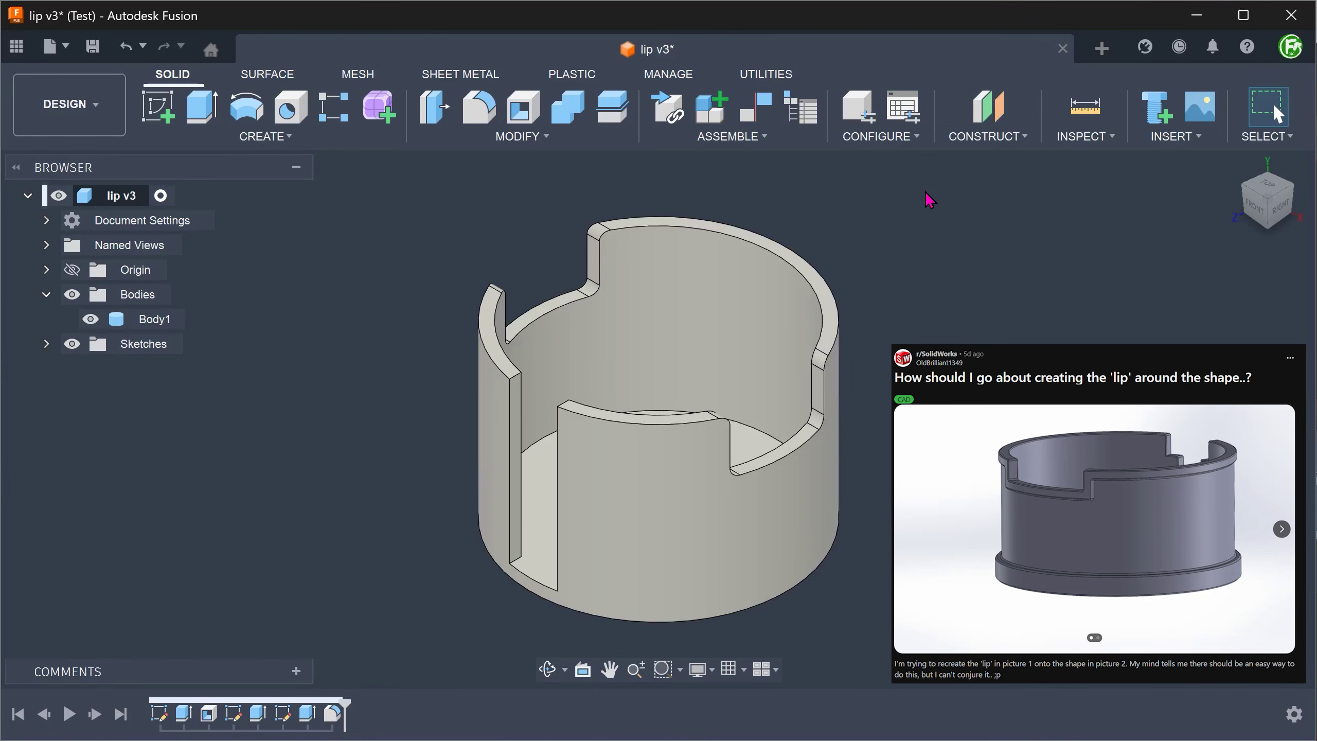
Examine the individual faces along the cup's notched top rim, including its rounded corners.
scroll(926, 201, "up", 3)
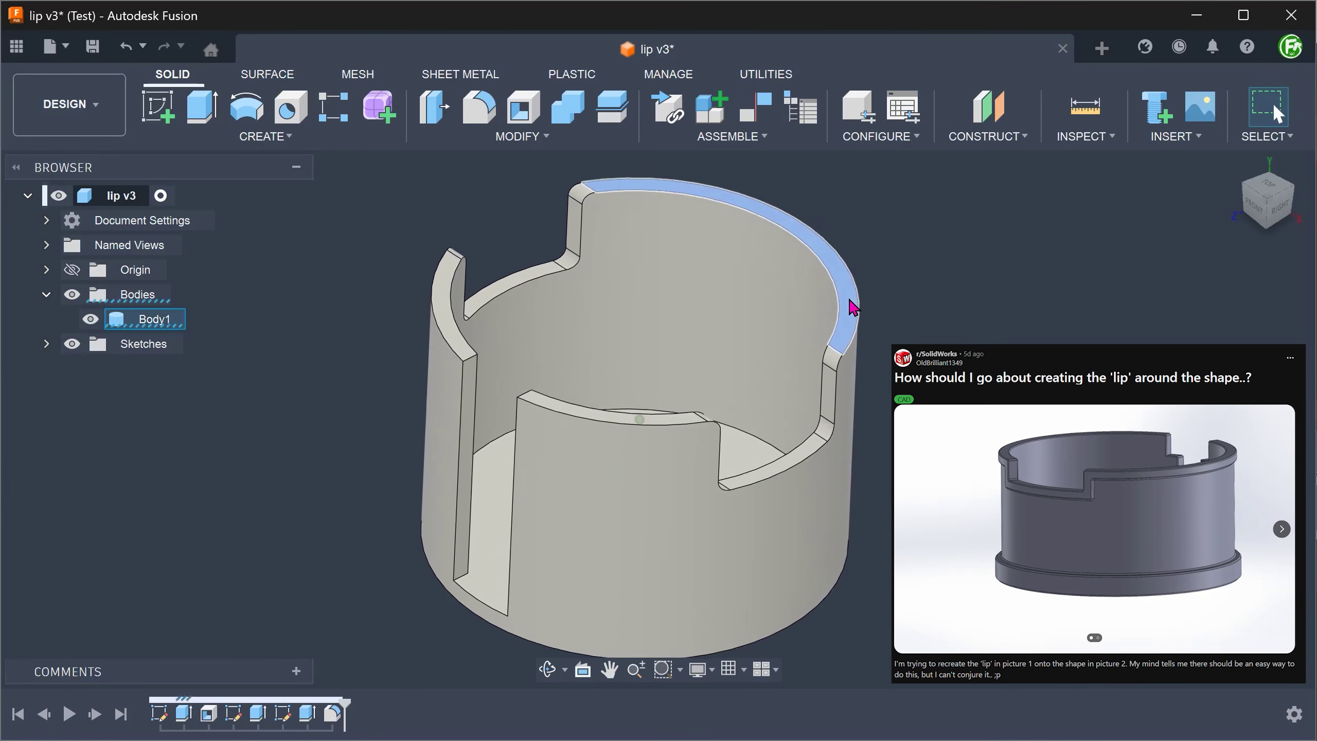
left_click(859, 337)
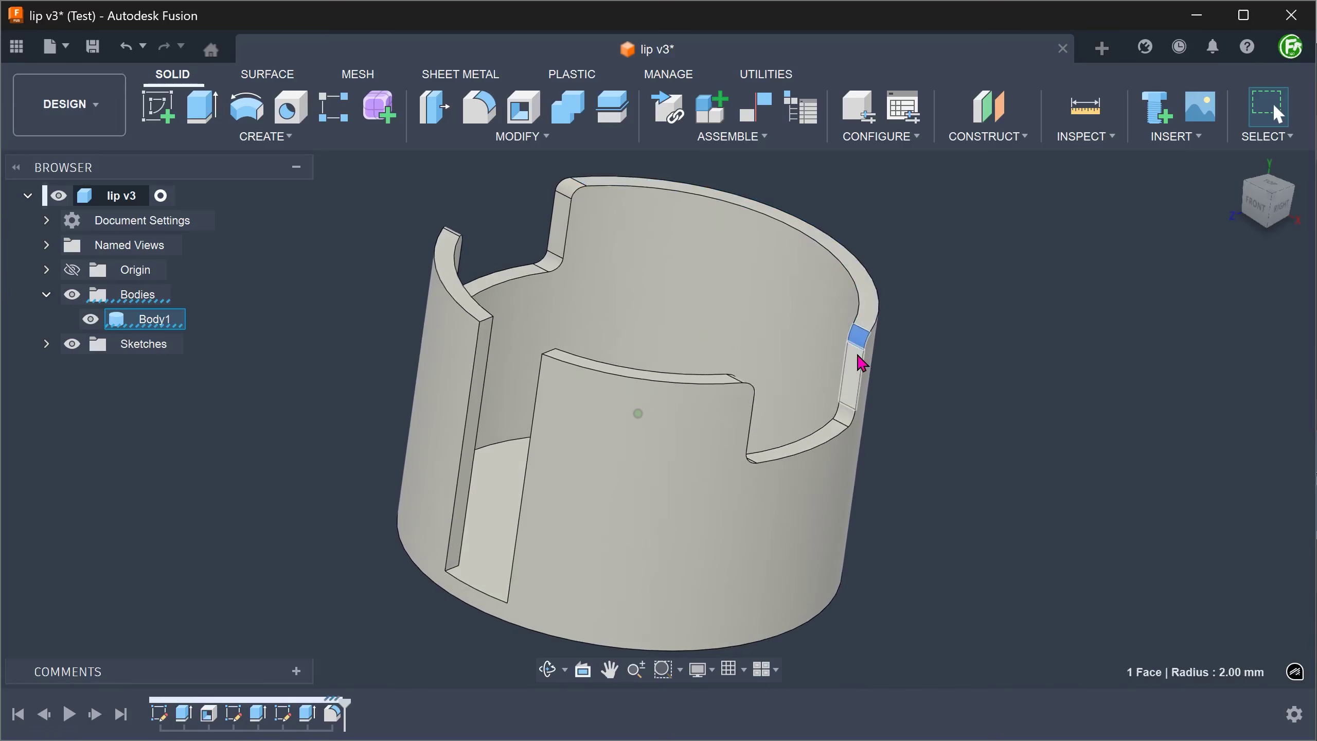
left_click(857, 361)
left_click(819, 437)
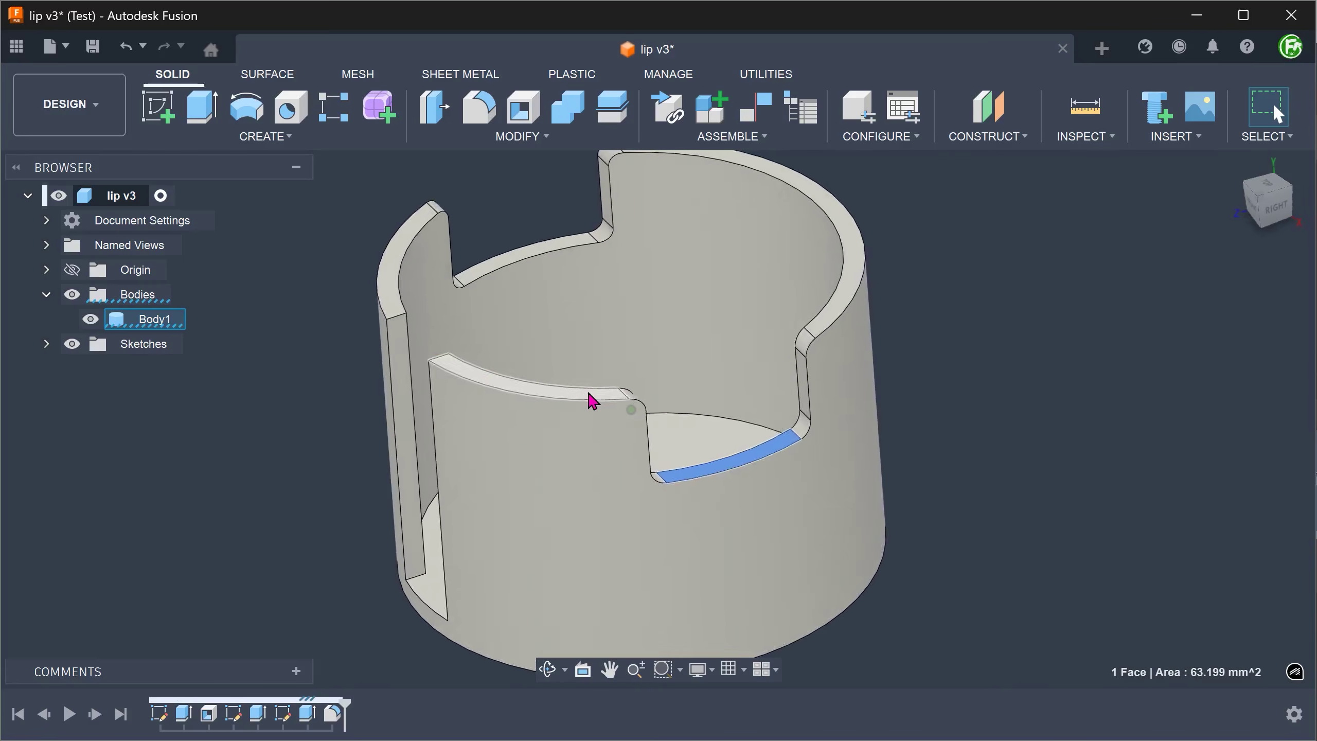
left_click(558, 396)
left_click(853, 246)
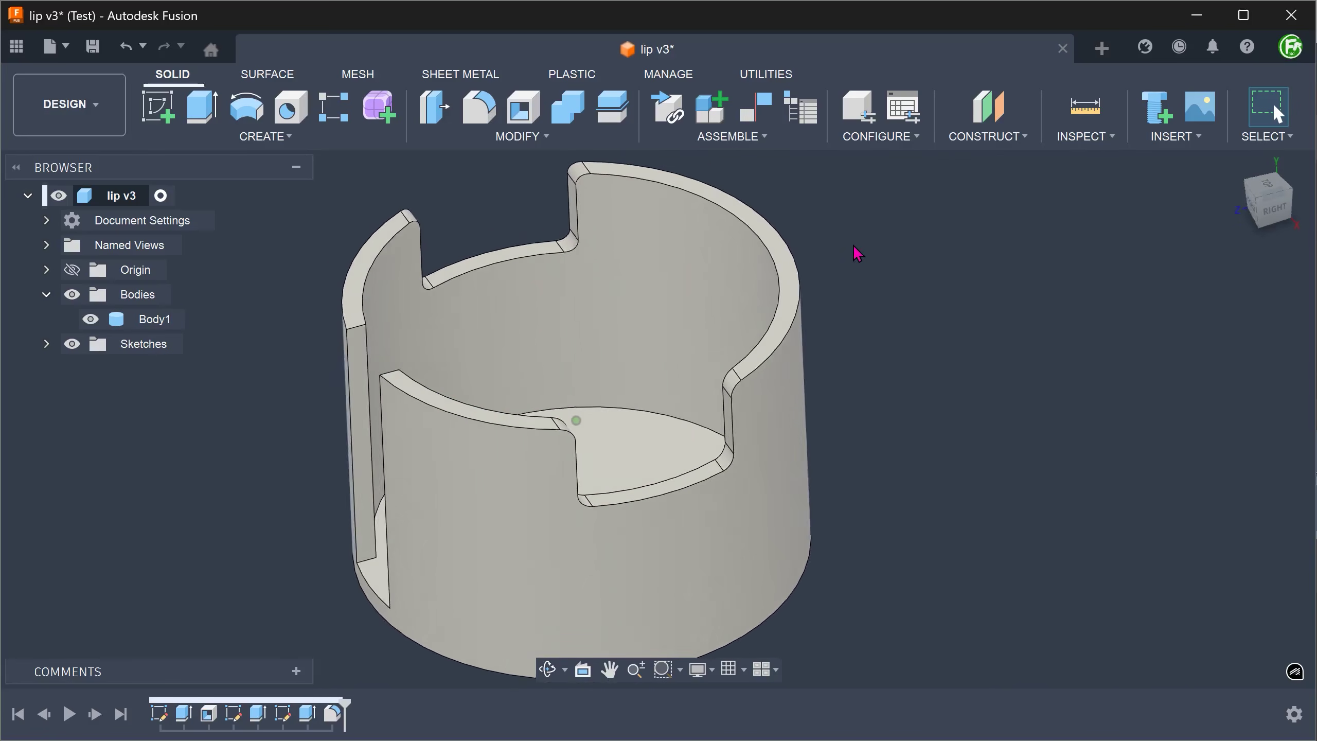
left_click(1246, 177)
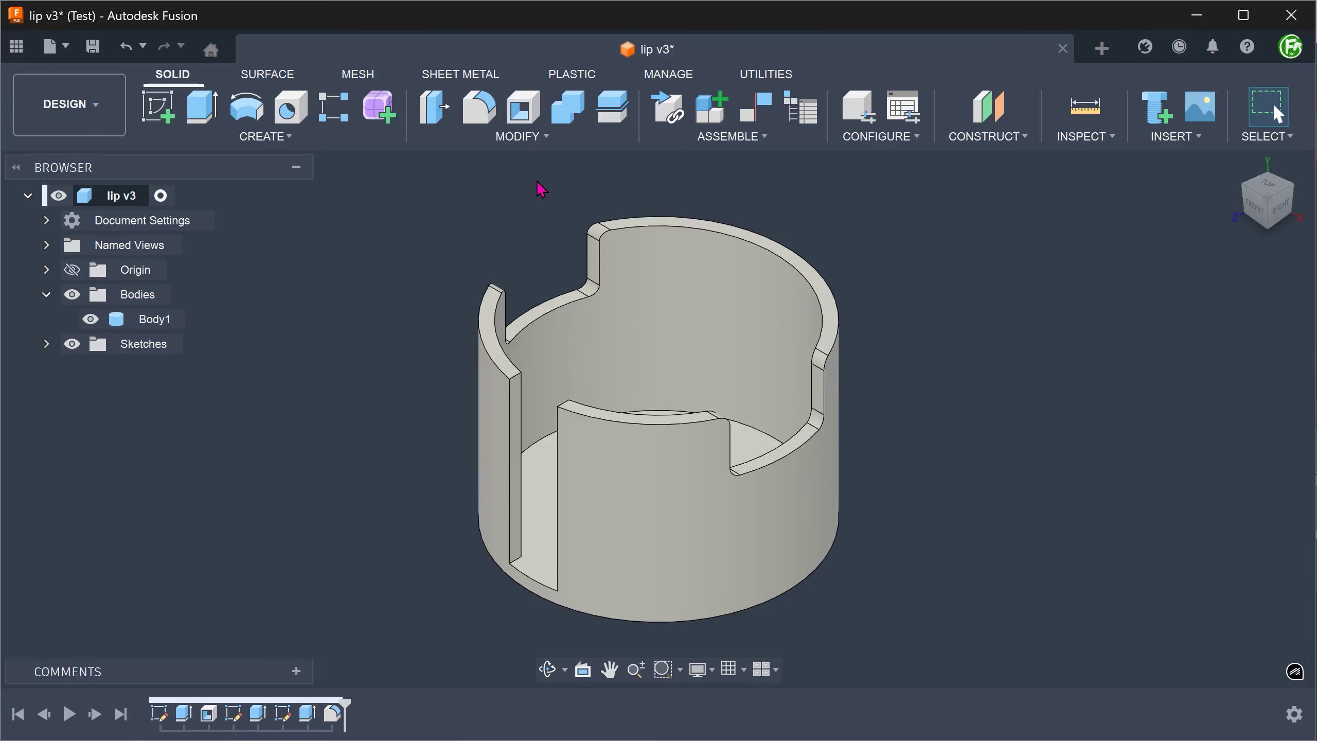
Offset the chained top rim faces of the cup by -1 mm as a new surface body.
left_click(278, 81)
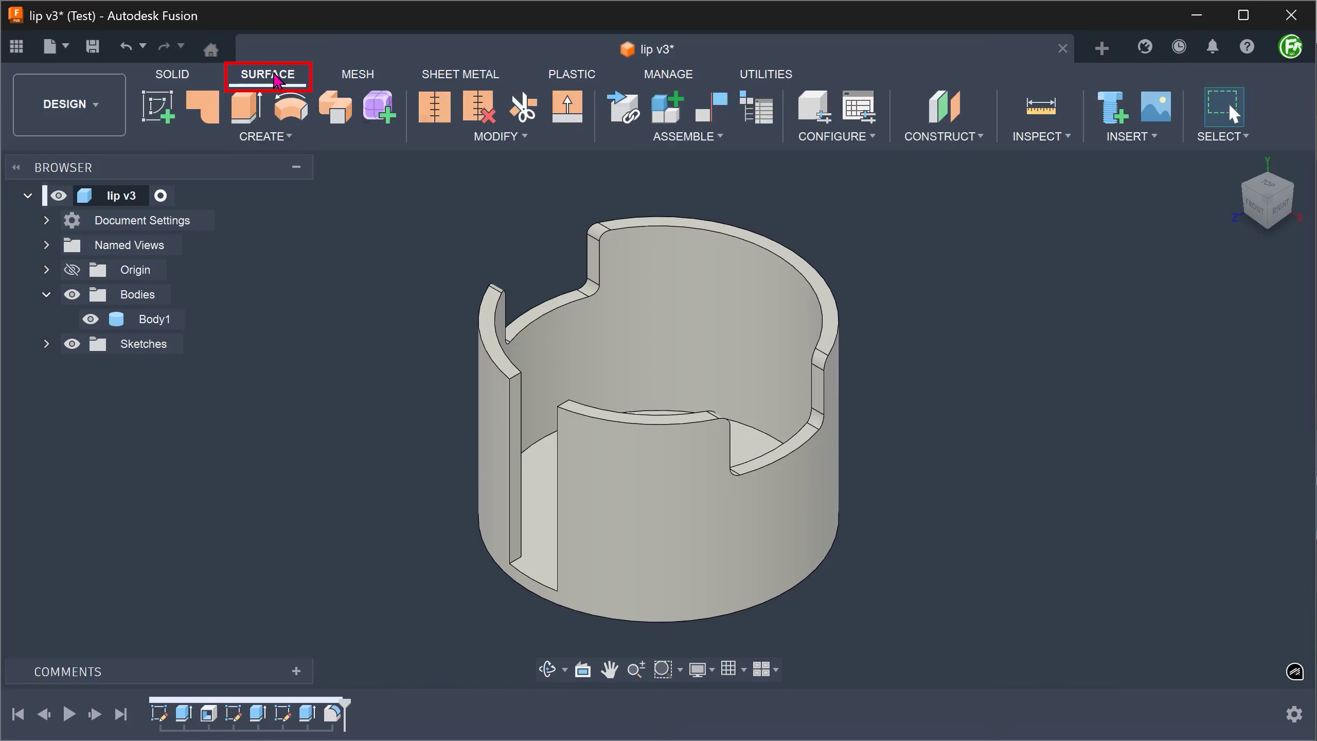
left_click(284, 136)
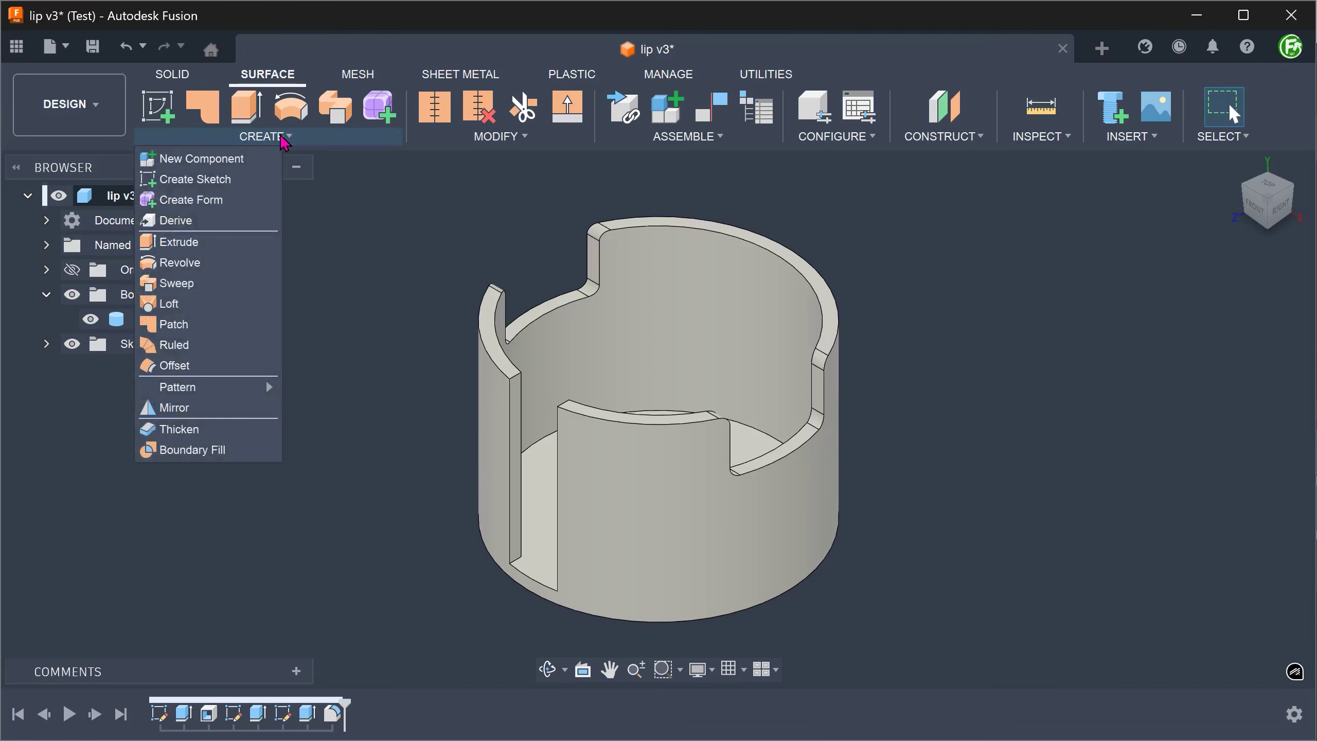
left_click(214, 366)
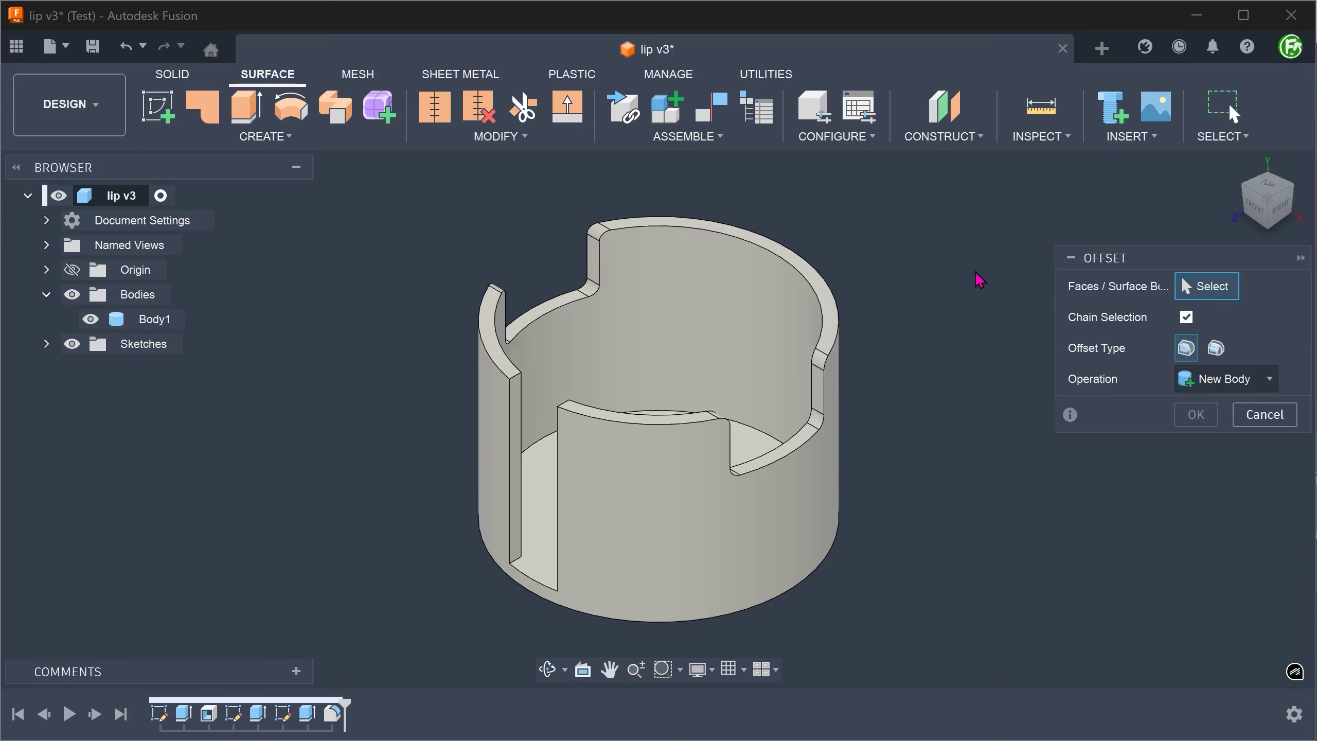
middle_click_drag(981, 280, 862, 285, "shift")
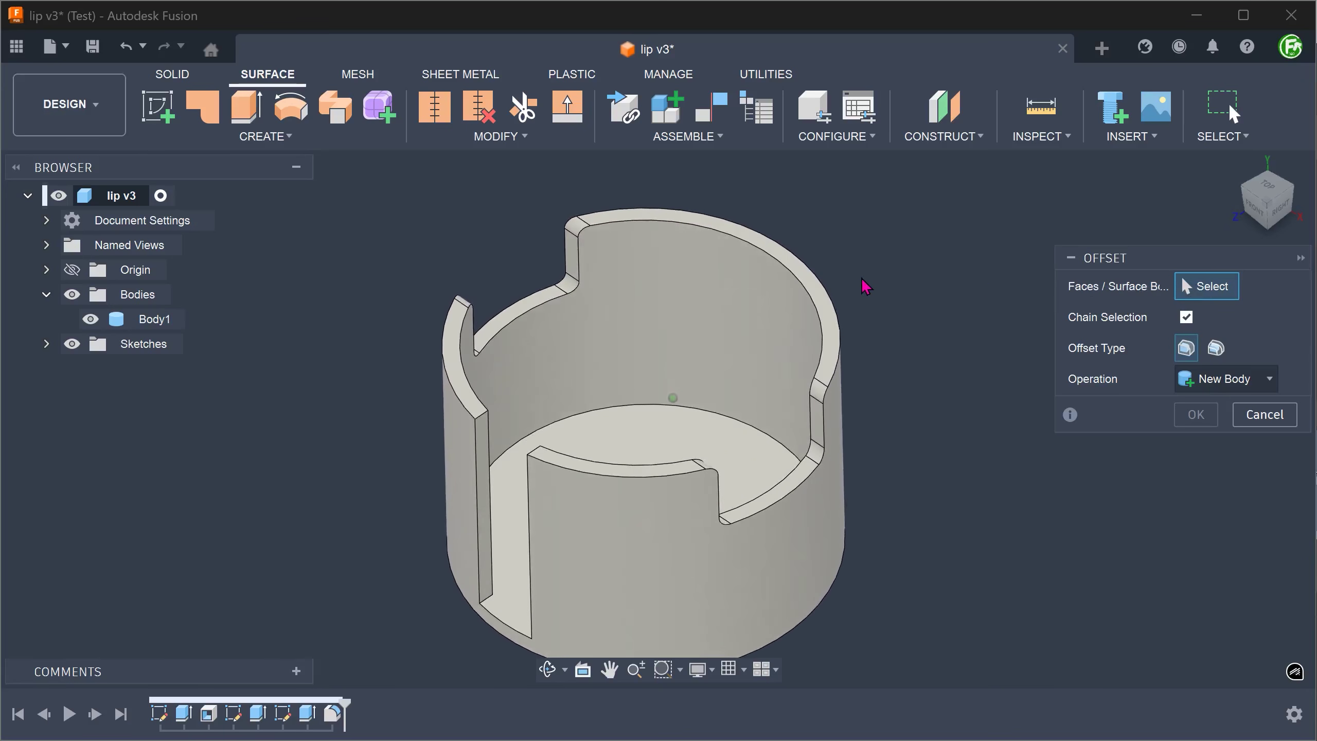
left_click(825, 299)
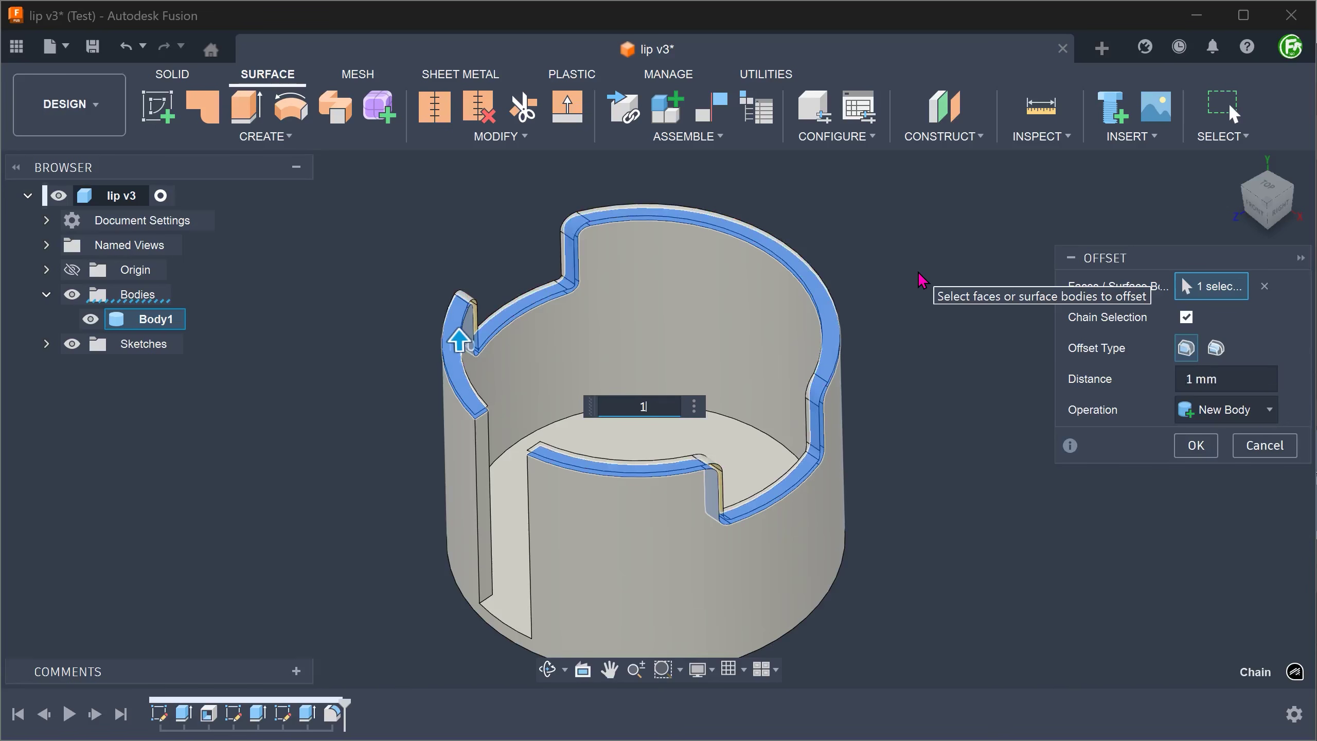
middle_click_drag(917, 317, 909, 338, "shift")
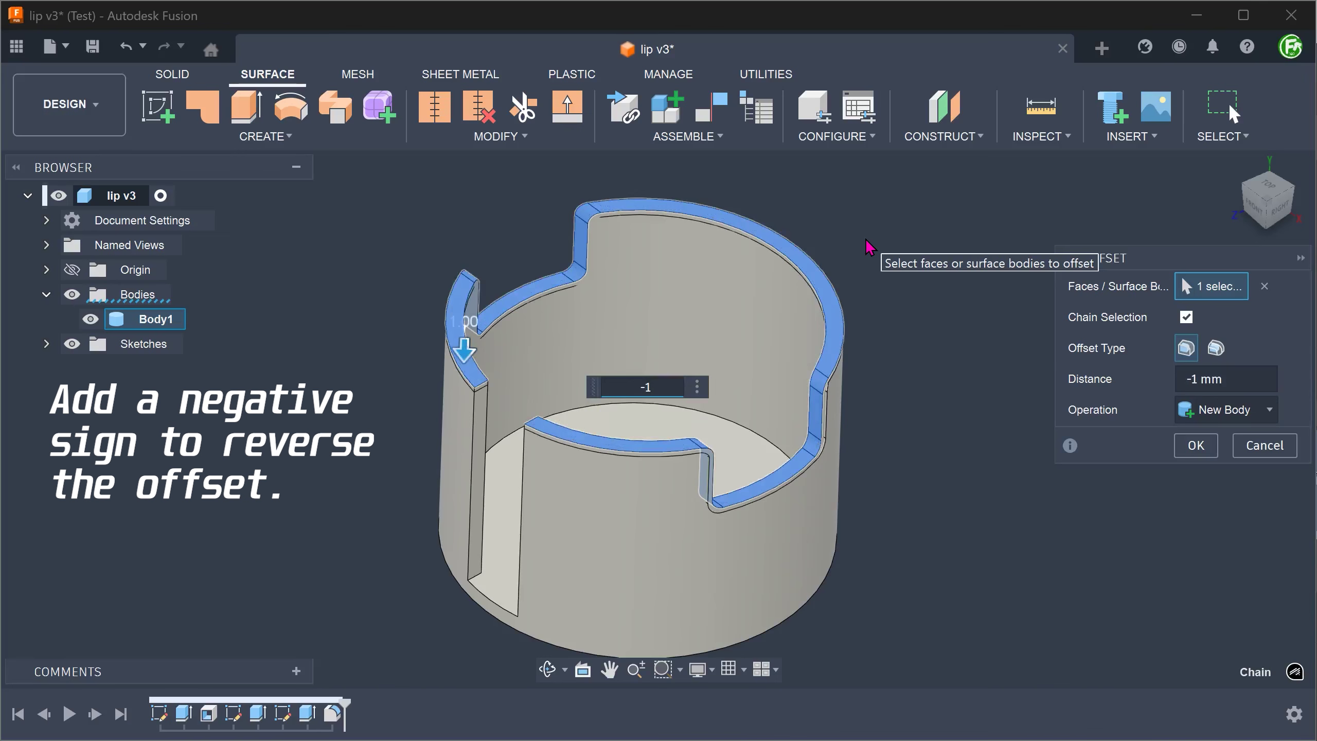
left_click(1188, 446)
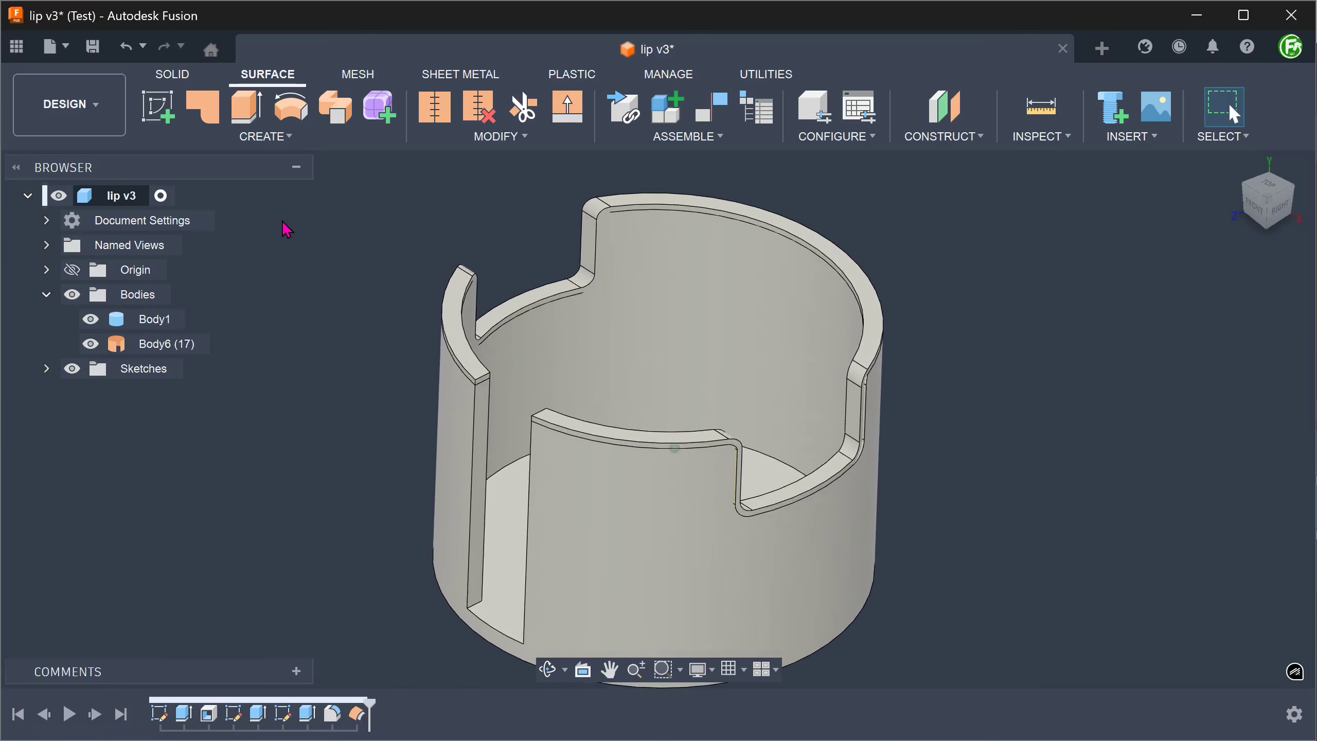
Set the cup body's opacity to 60% and examine the offset surface inside its wall.
right_click(165, 316)
mouse_move(404, 511)
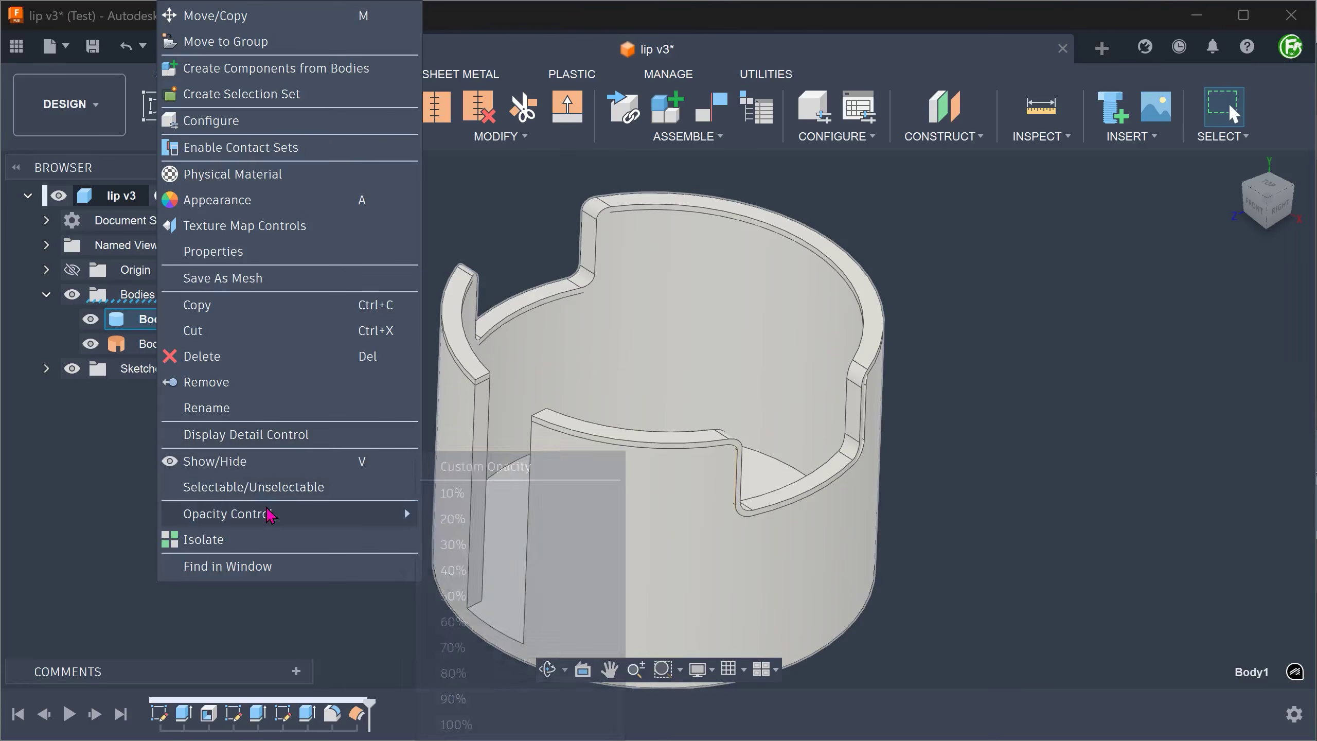
left_click(451, 622)
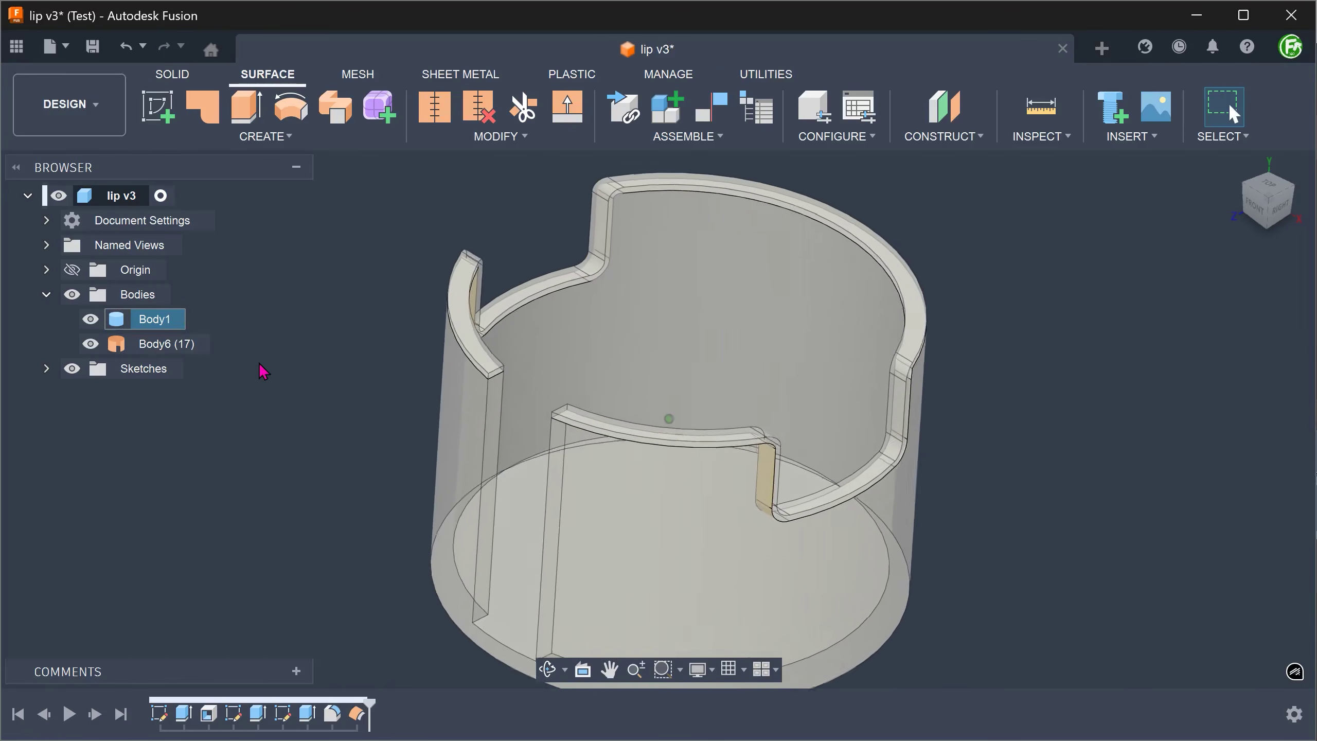
left_click(181, 350)
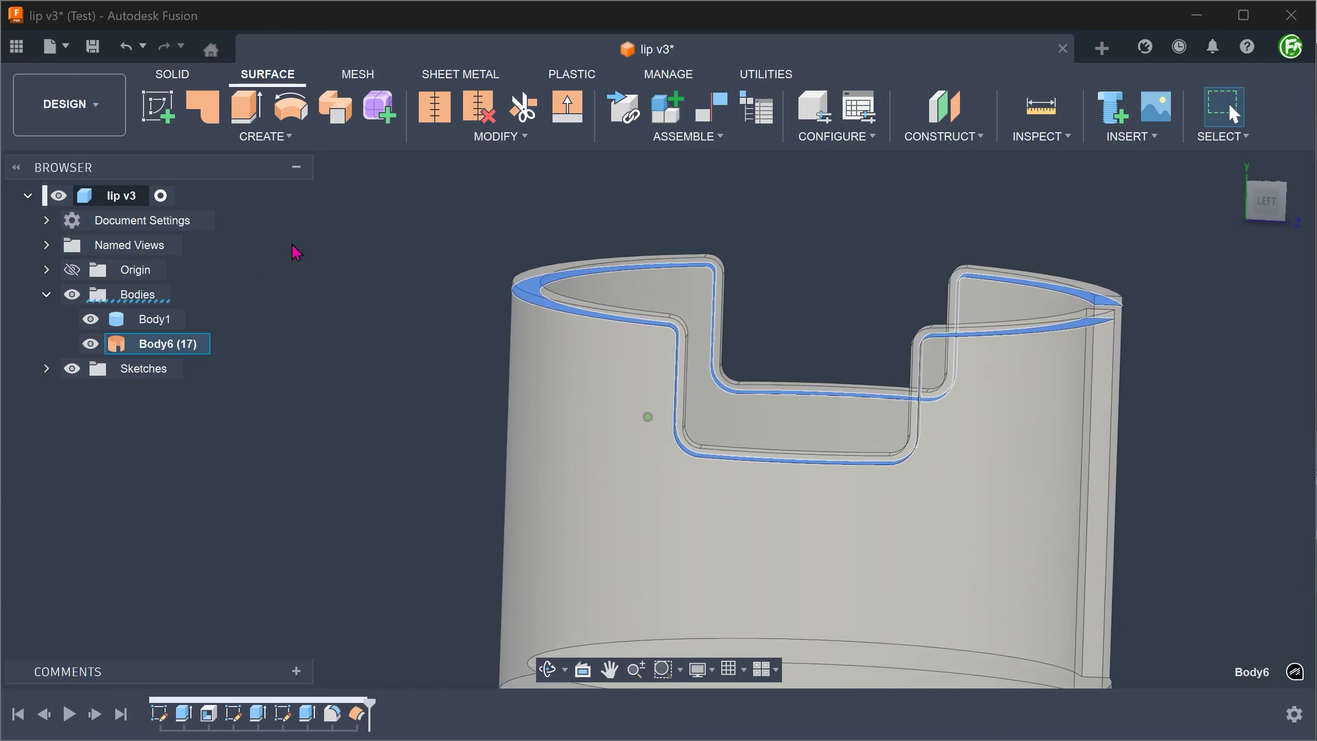
left_click(310, 233)
left_click(1232, 165)
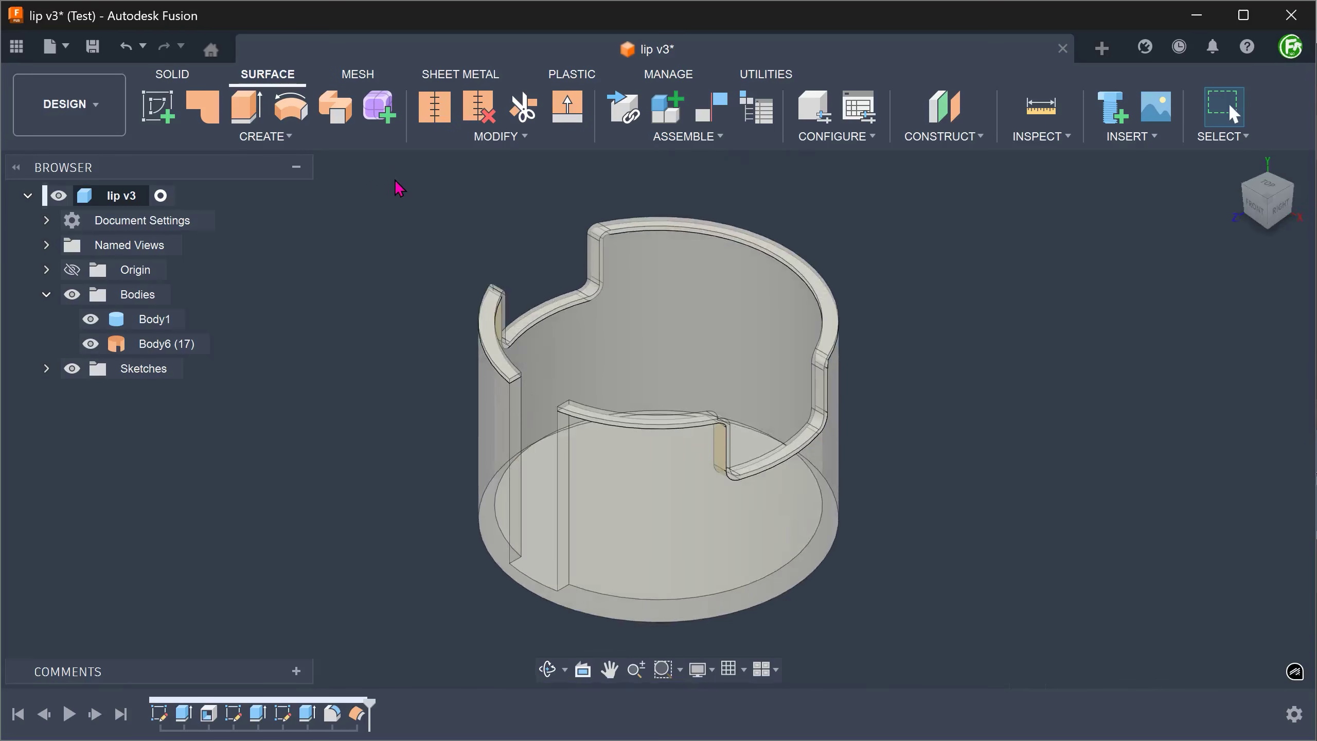
Restore the cup body's opacity to 100%.
right_click(154, 319)
mouse_move(223, 512)
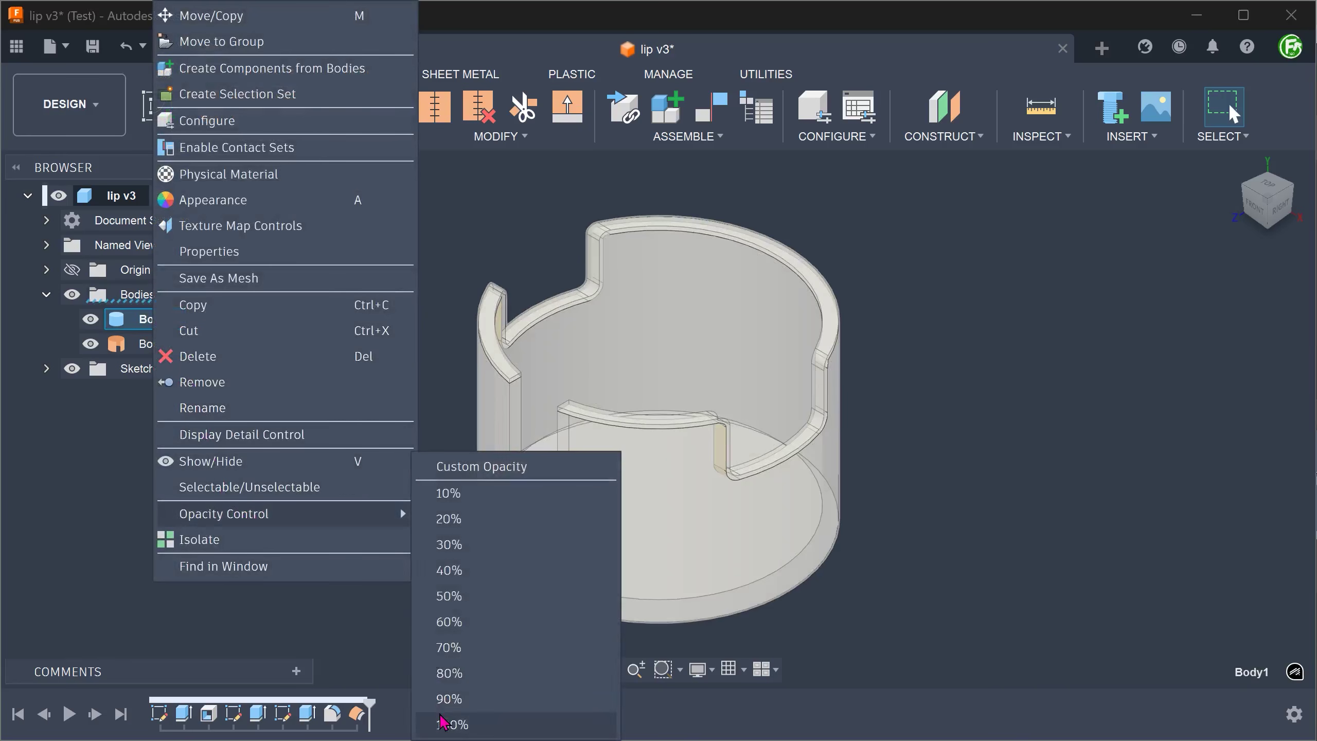
left_click(451, 721)
left_click(333, 386)
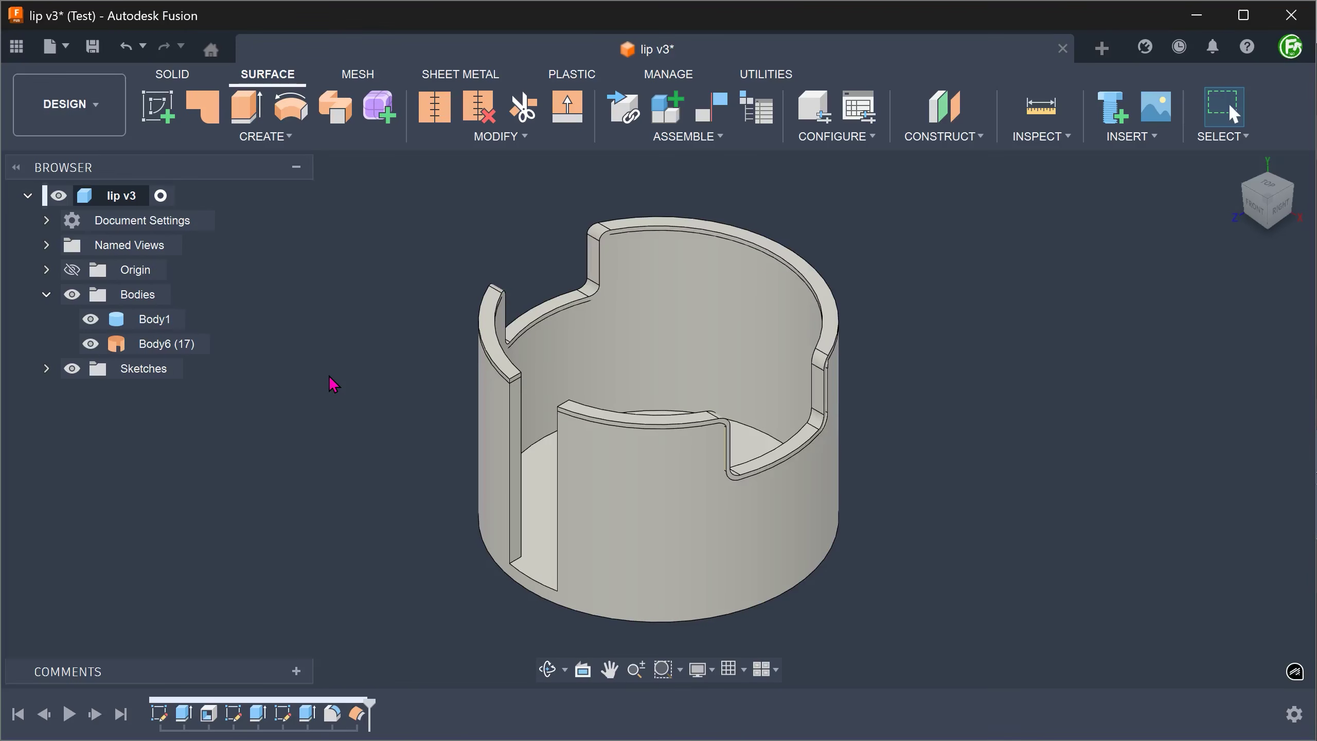
Split the cup's outer cylindrical face with the offset surface body, with the splitting tool's extension turned off.
left_click(433, 138)
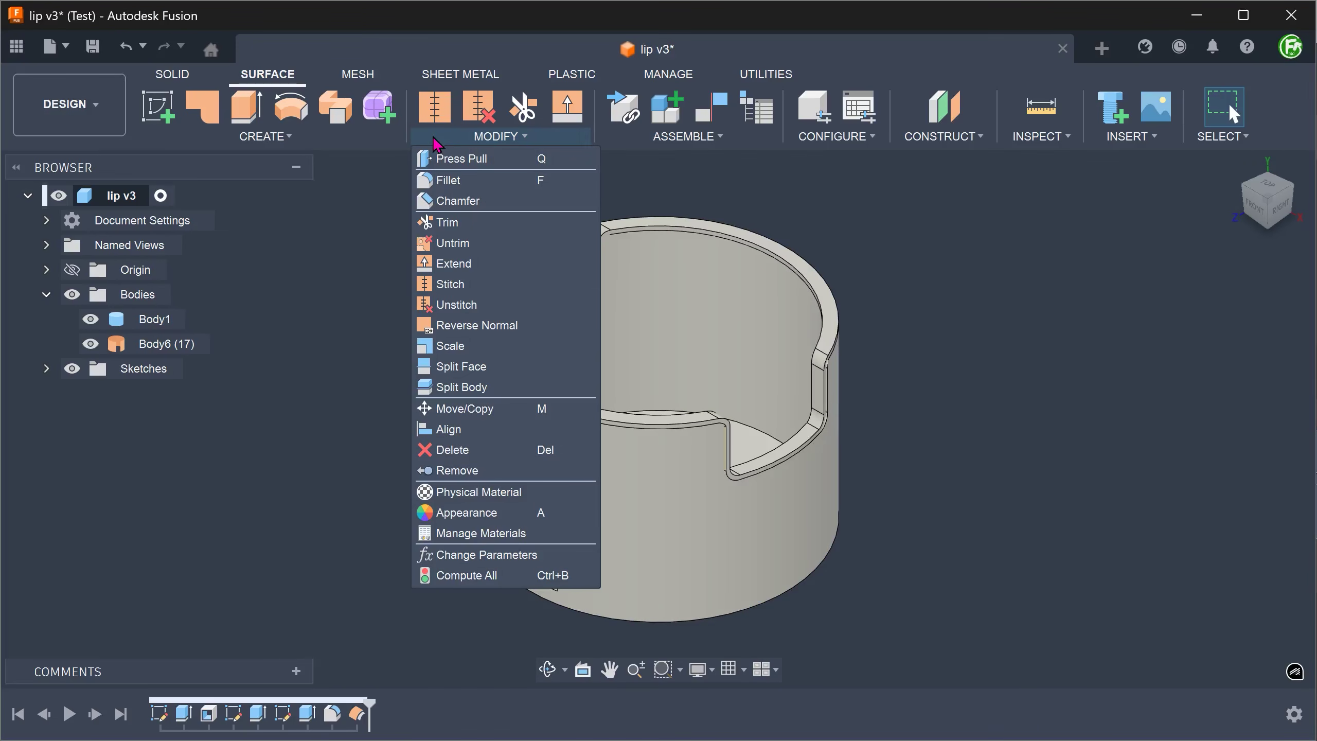
left_click(513, 369)
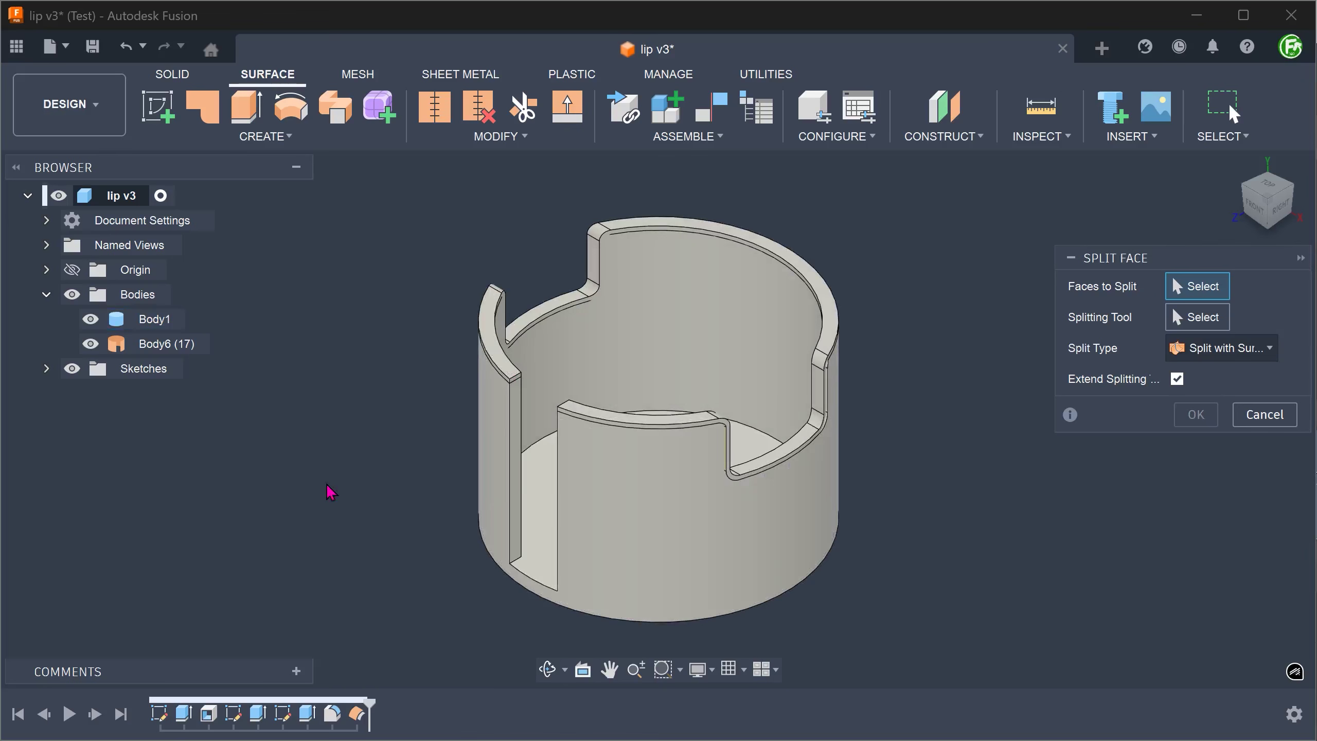
left_click(633, 496)
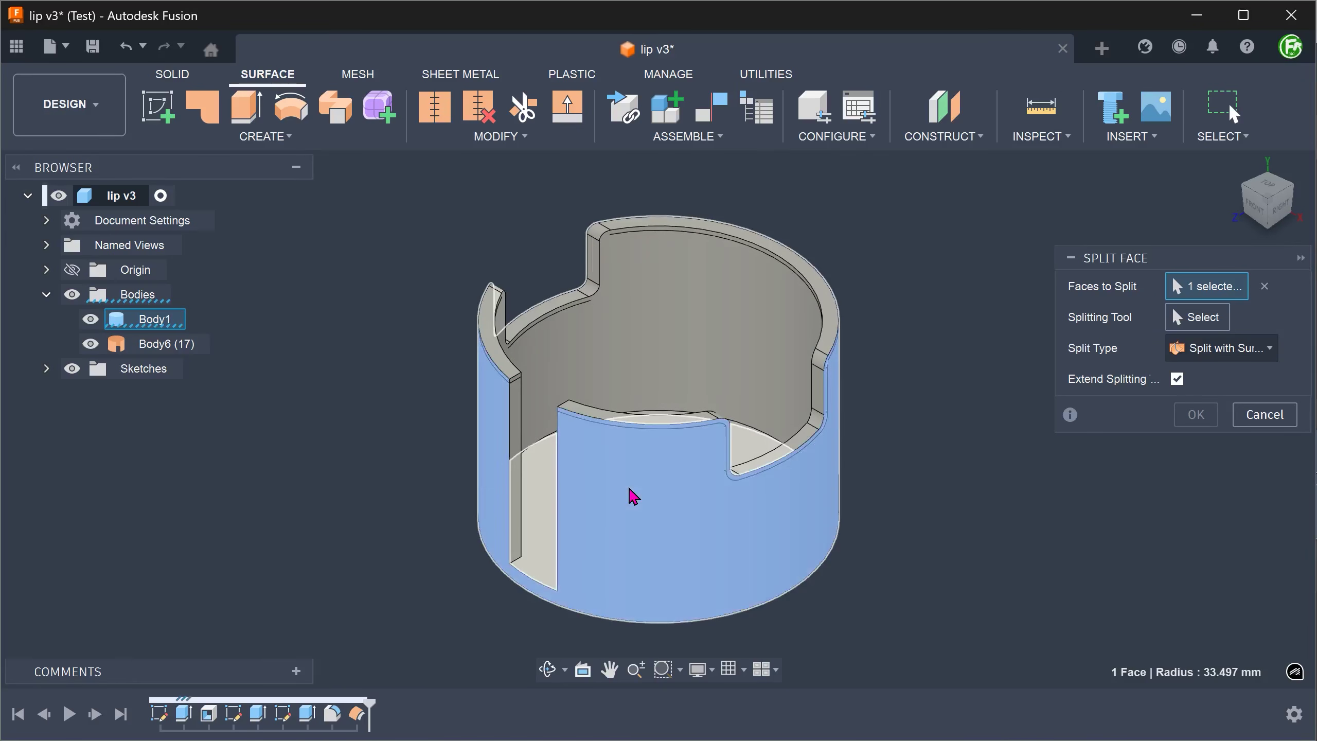
left_click(1184, 323)
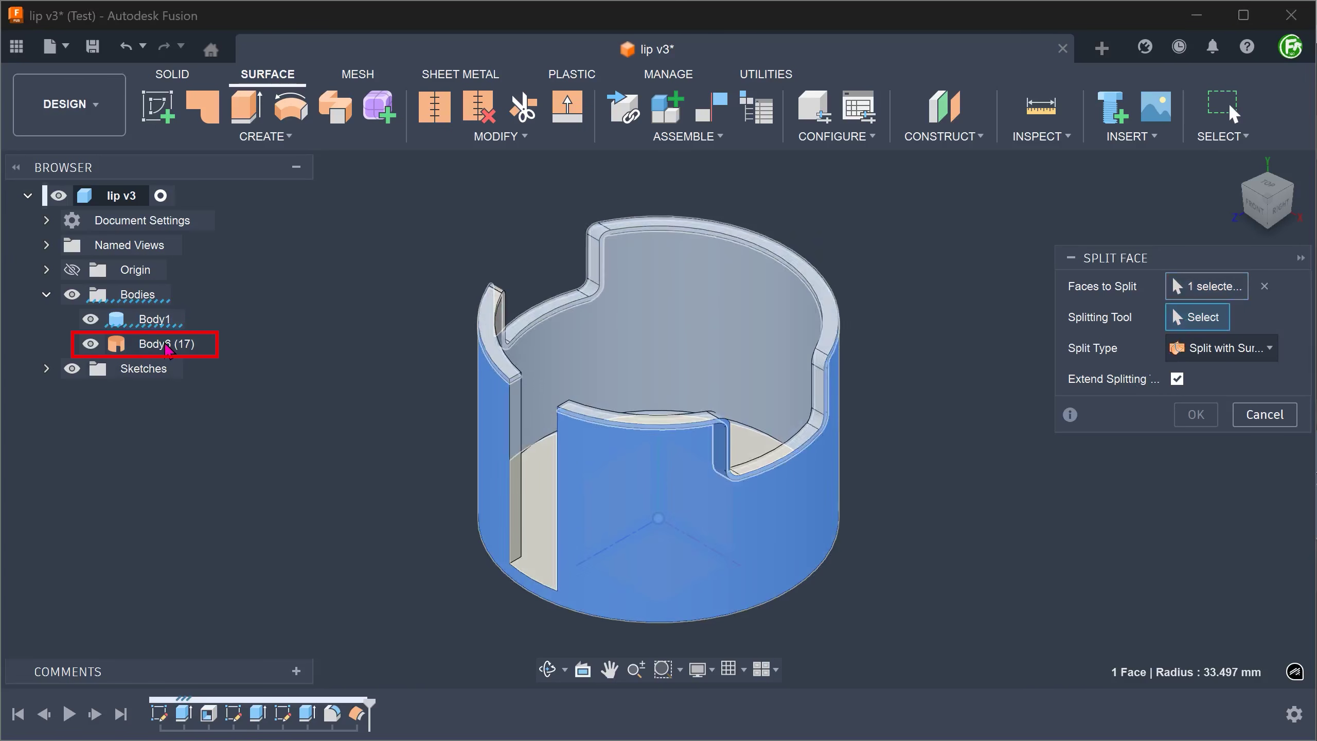
left_click(167, 345)
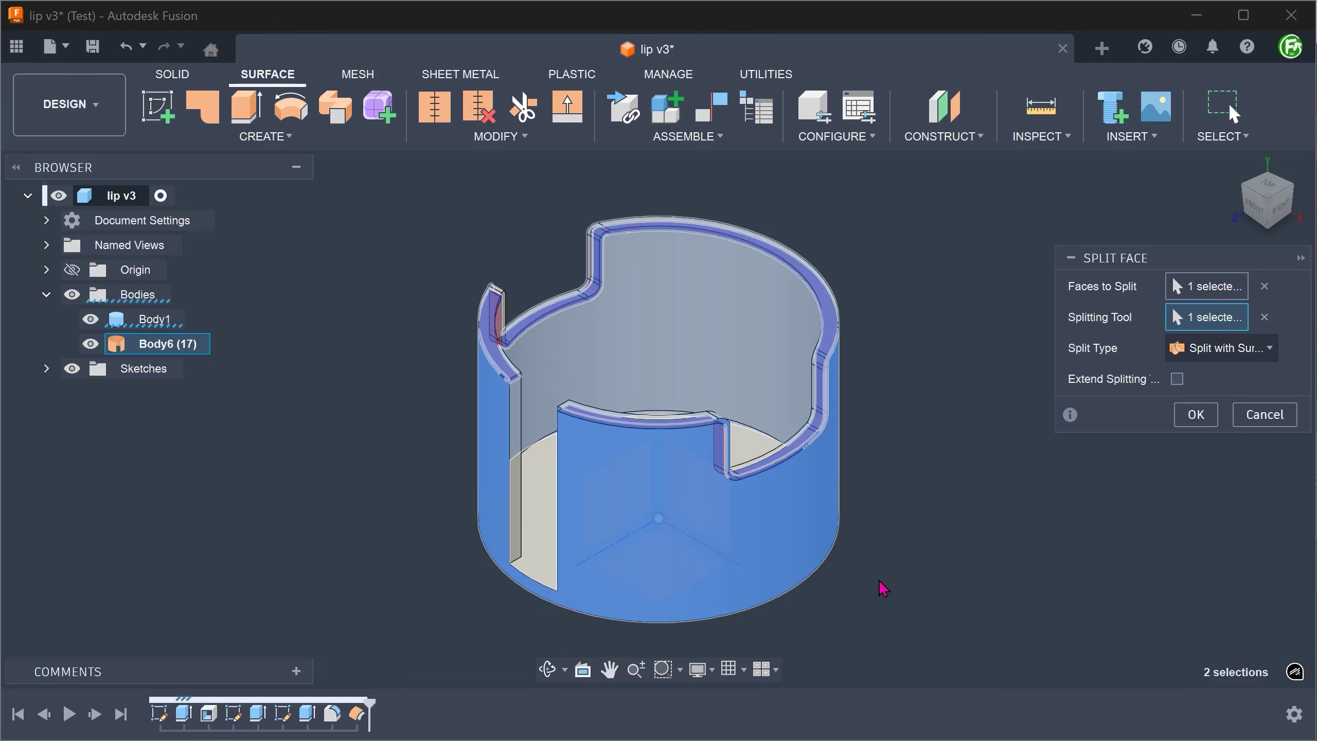
left_click(1196, 414)
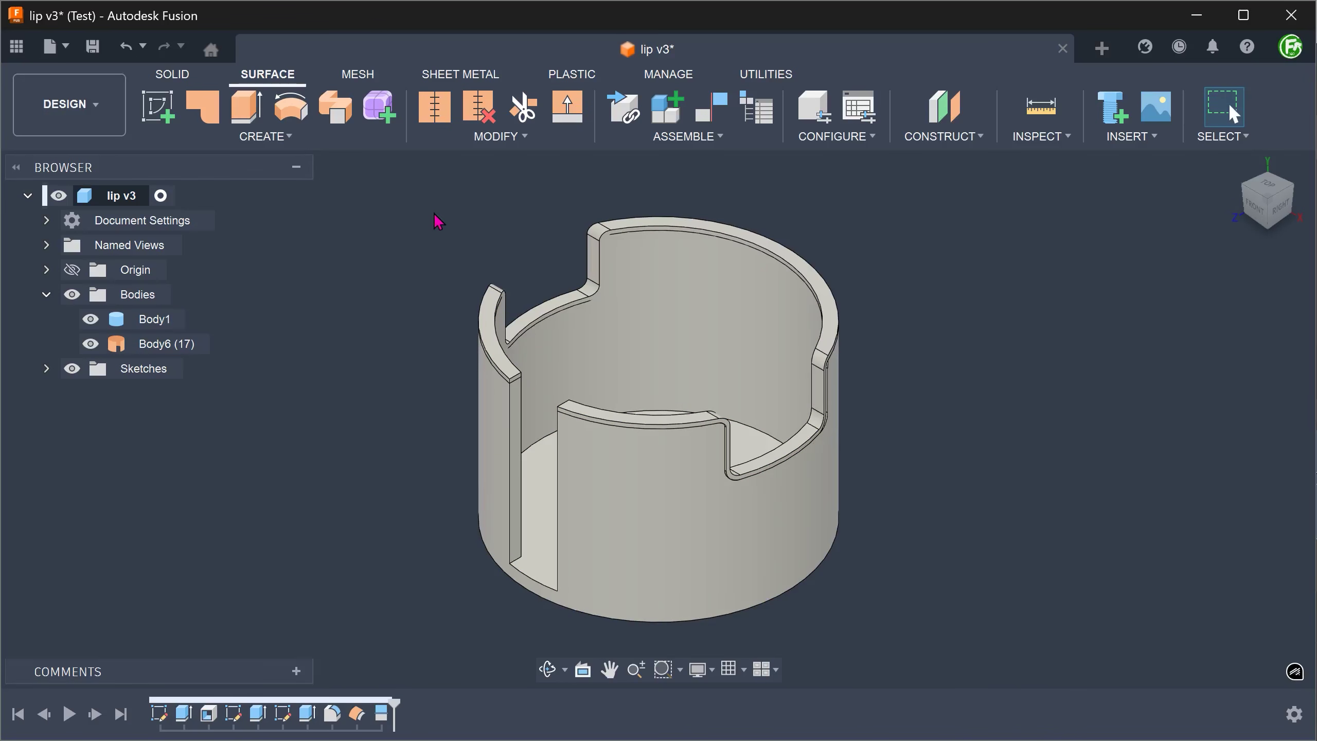
Hide the offset surface body and examine the narrow split face around the cup's outer rim.
left_click(91, 344)
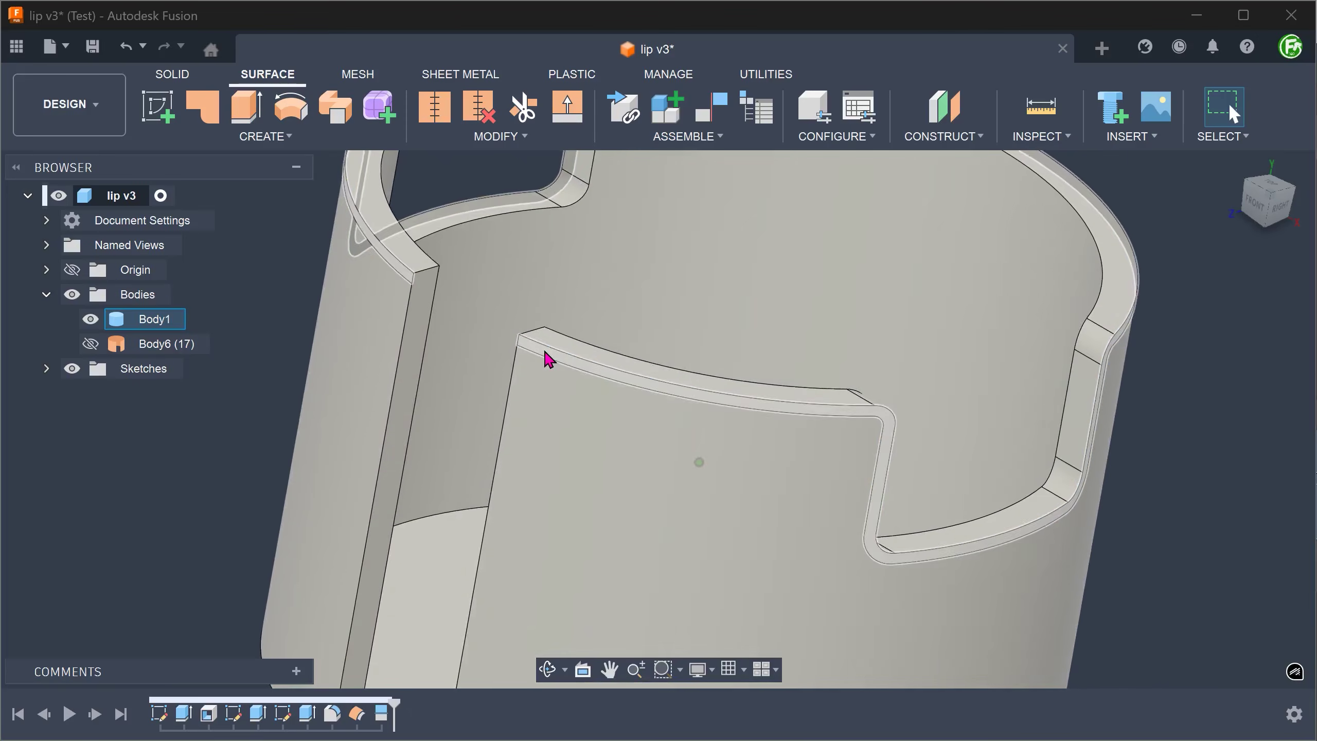
left_click(544, 356)
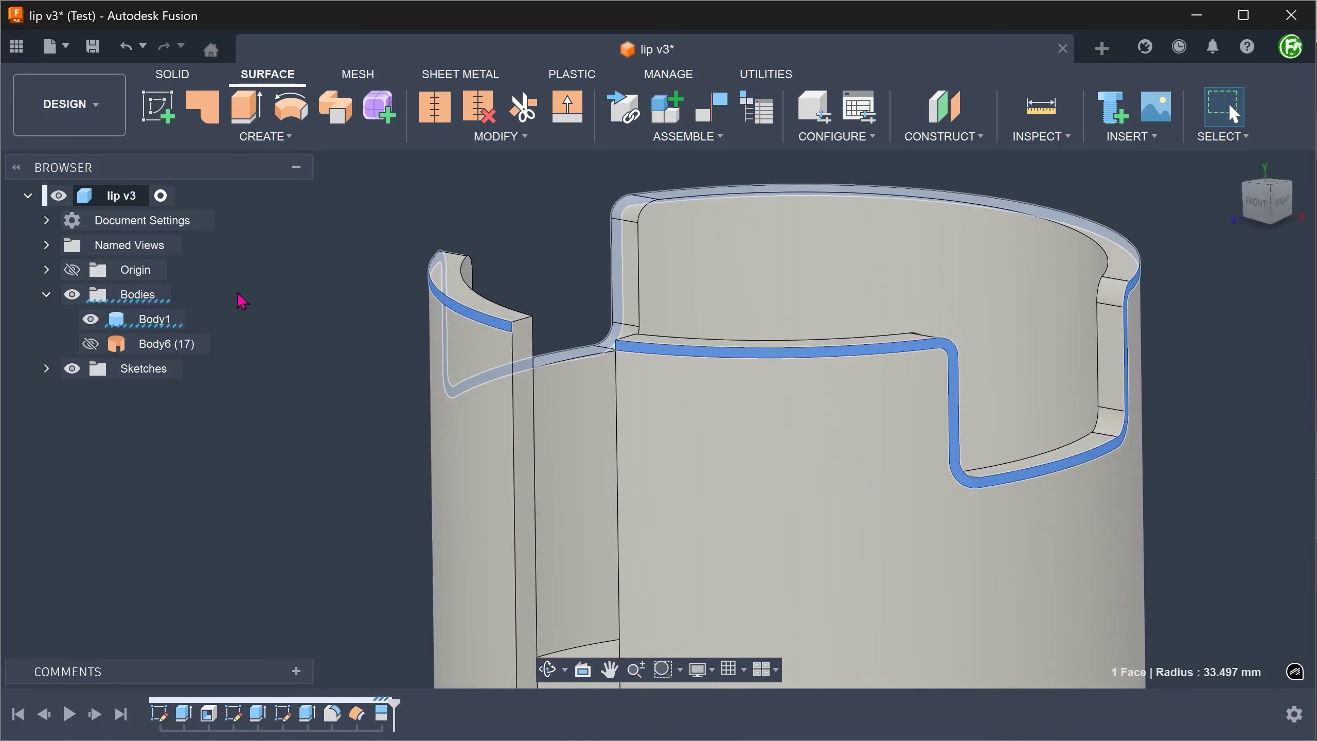
left_click(411, 177)
left_click(1233, 165)
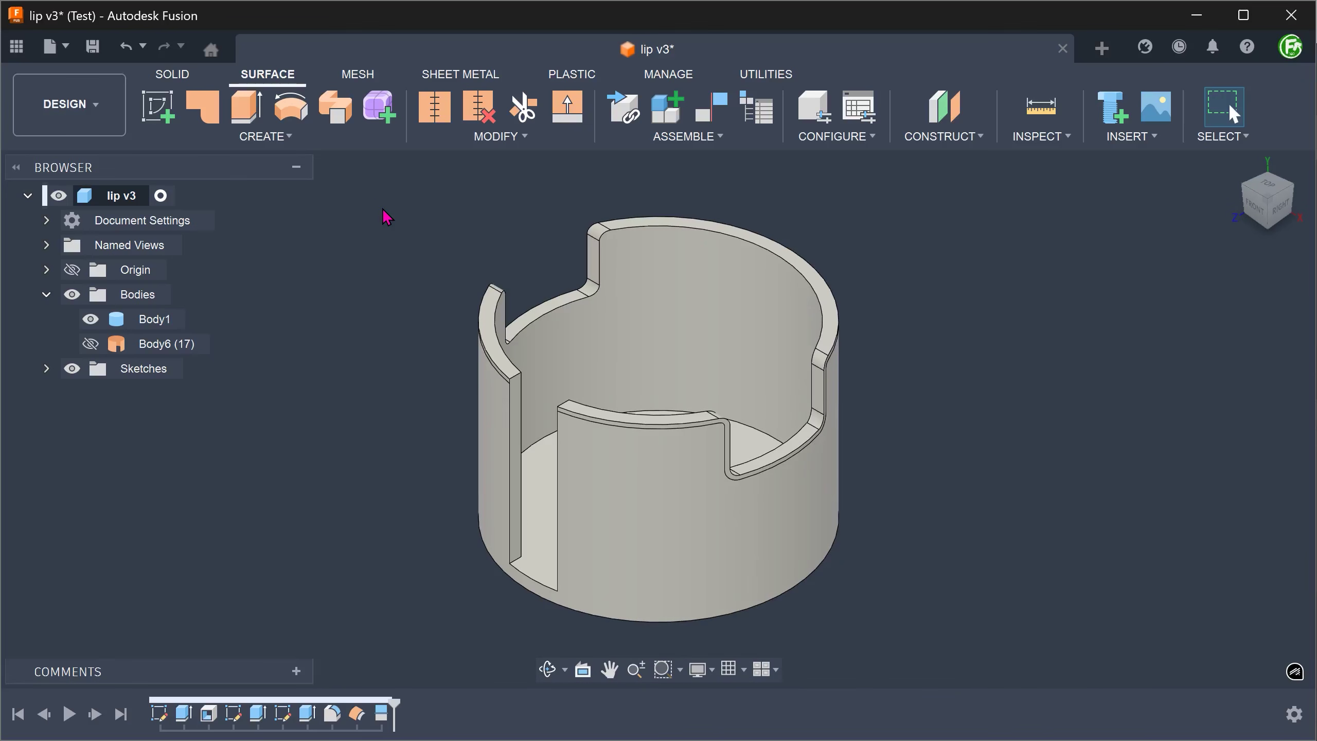
Offset the narrow split face around the cup's outer rim by 1 mm with Offset Face to form the lip.
left_click(171, 76)
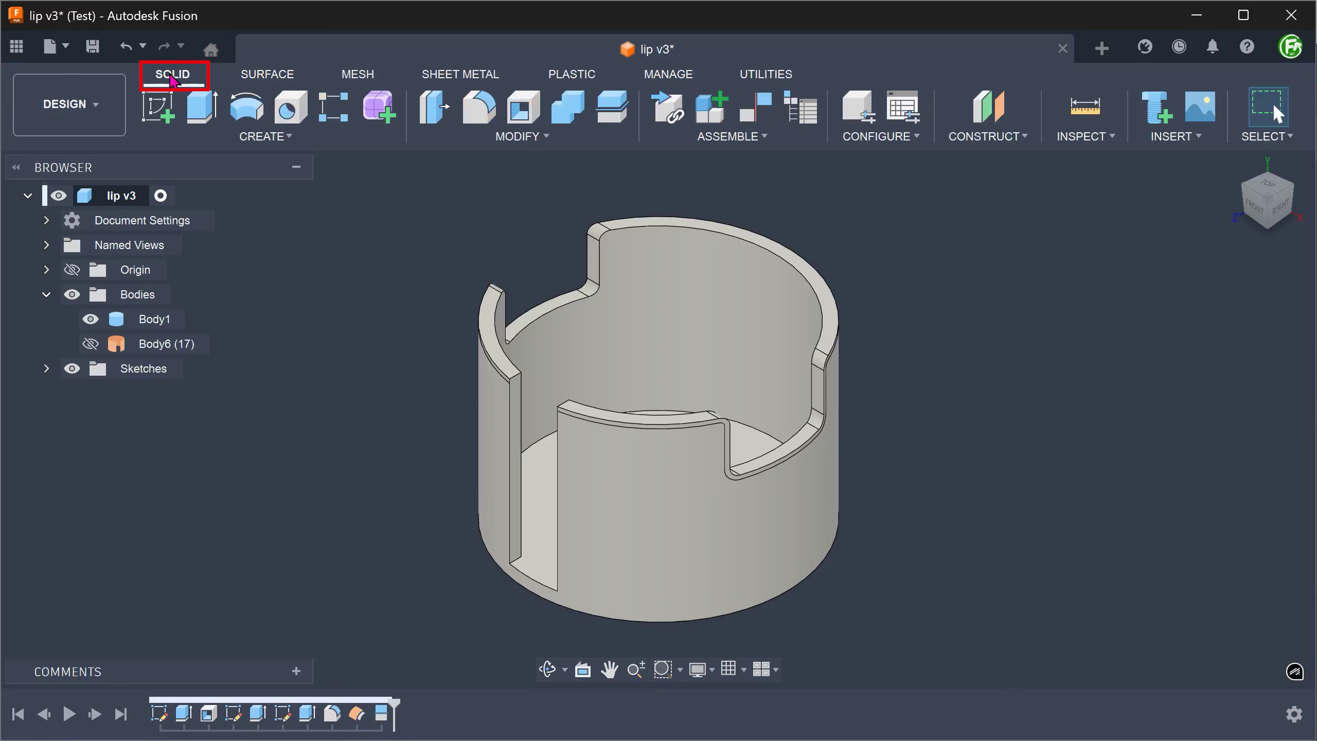
left_click(469, 137)
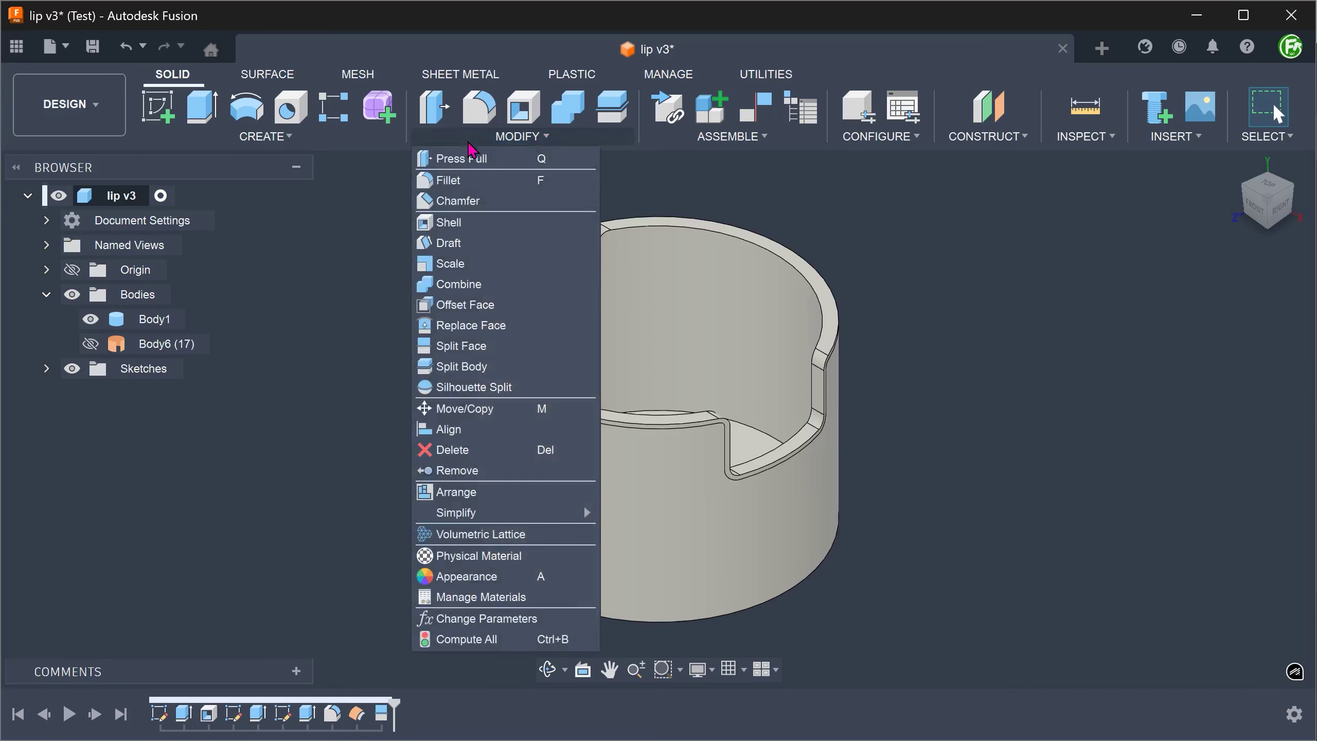
left_click(523, 308)
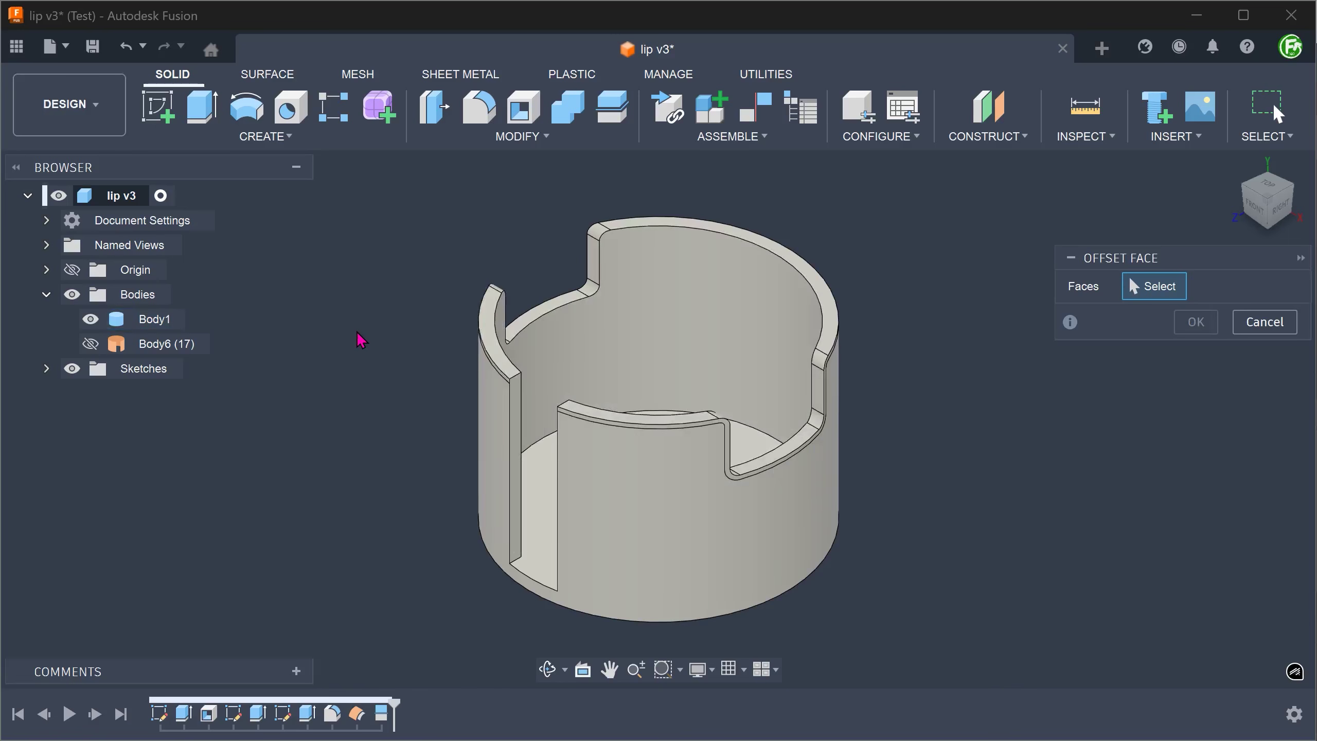
middle_click_drag(361, 340, 547, 480, "shift")
scroll(547, 480, "up", 3)
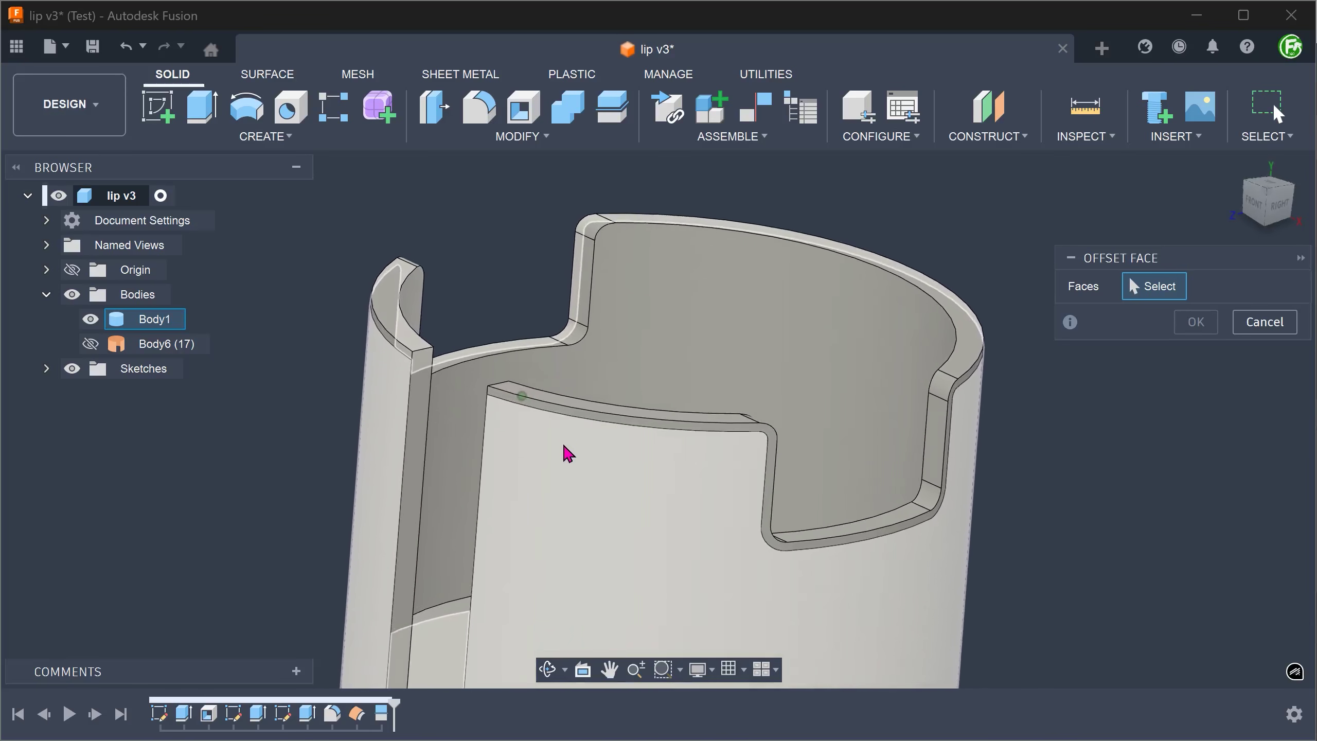
left_click(550, 411)
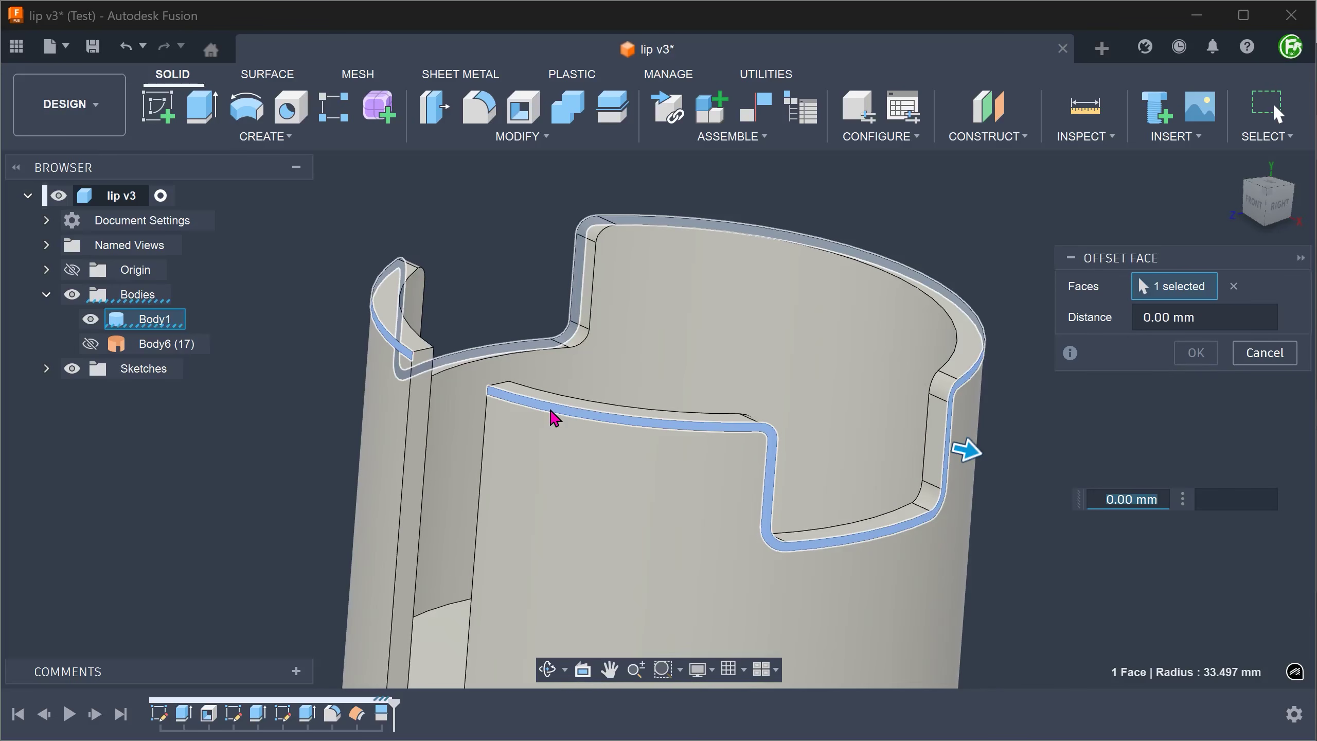
type("1")
key("Return")
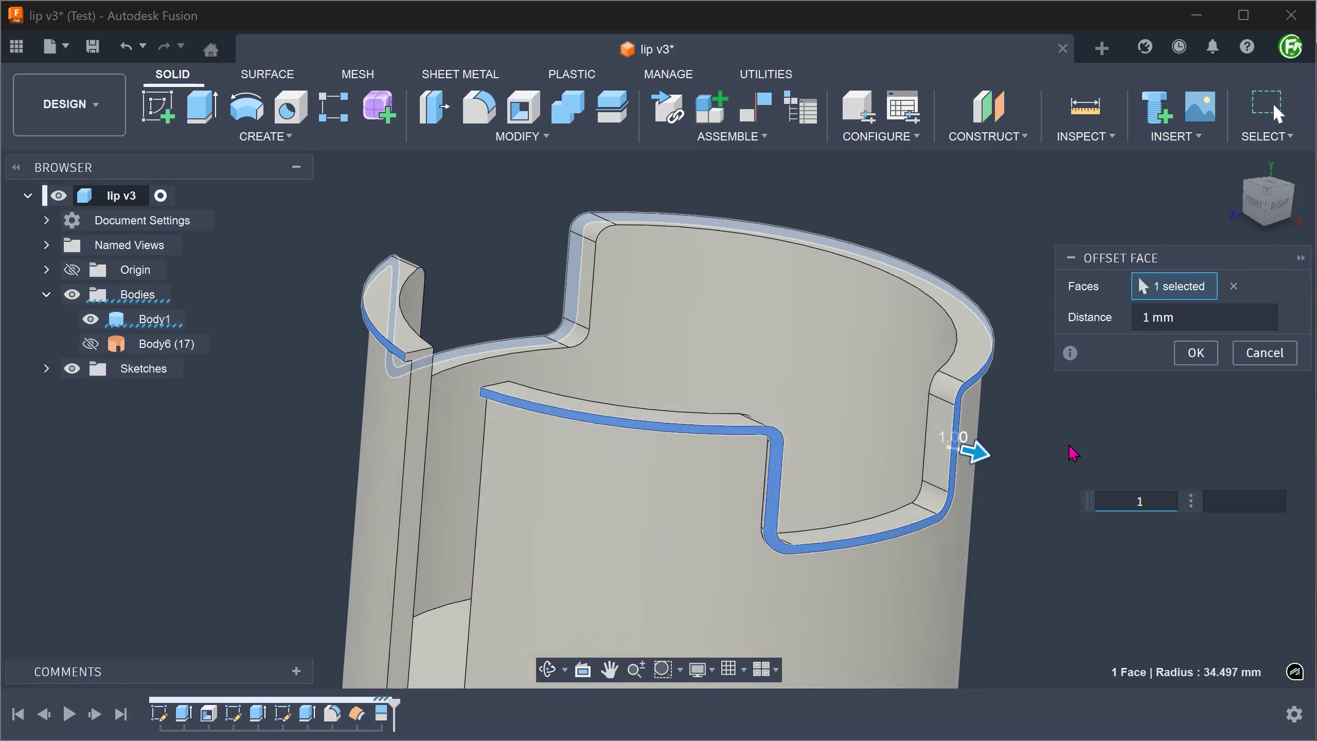
middle_click_drag(1071, 453, 1120, 431, "shift")
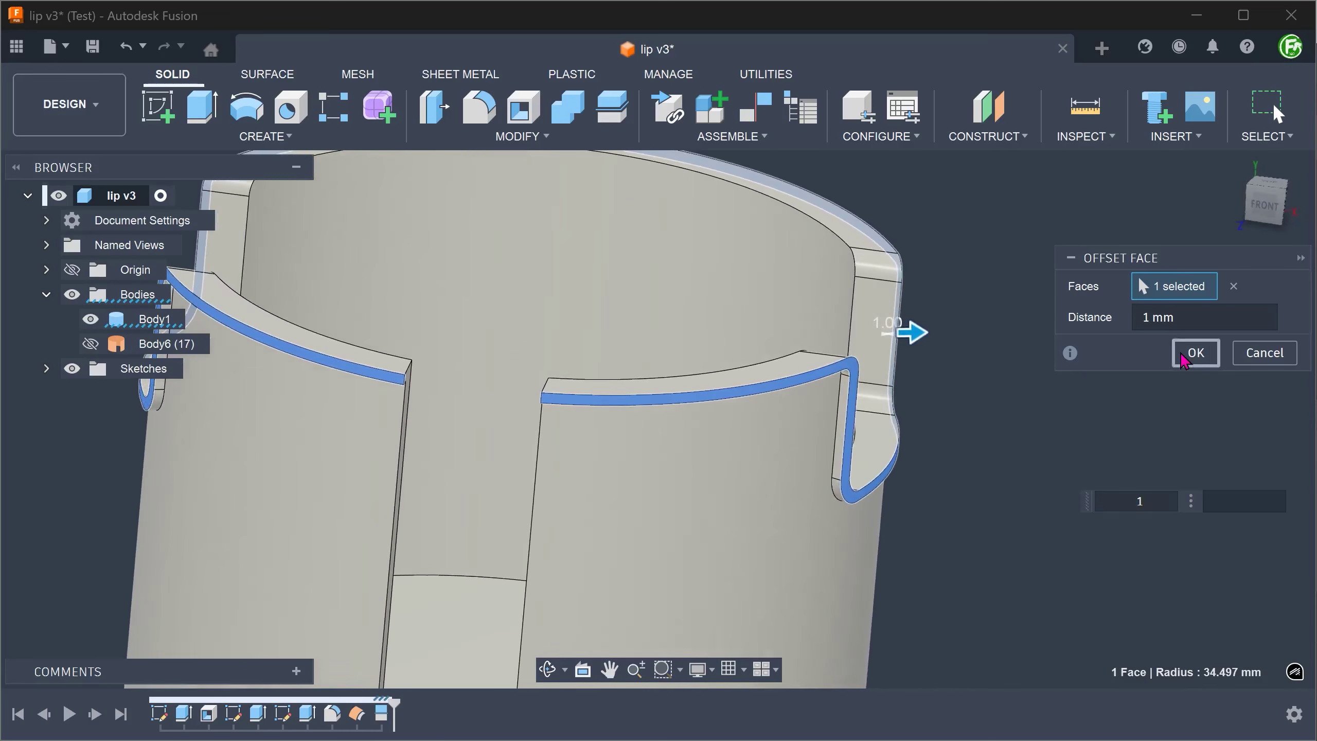
left_click(1196, 353)
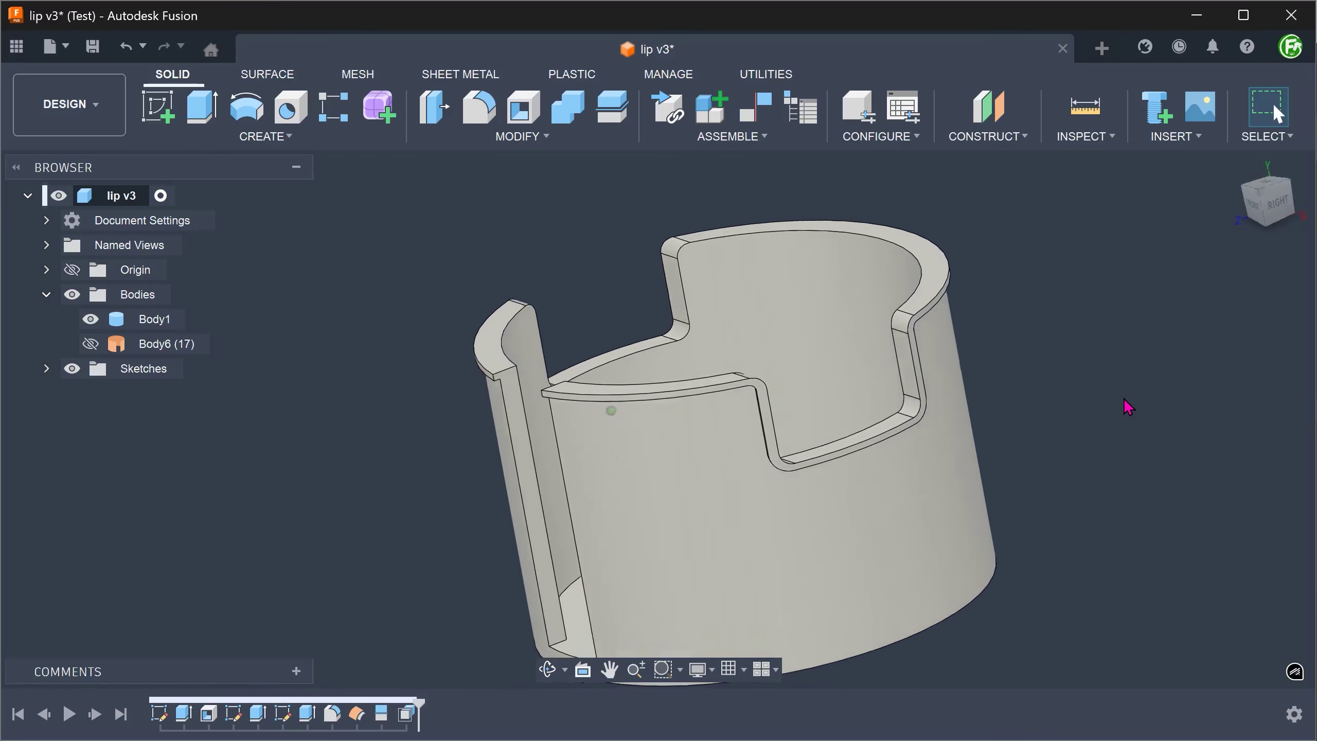